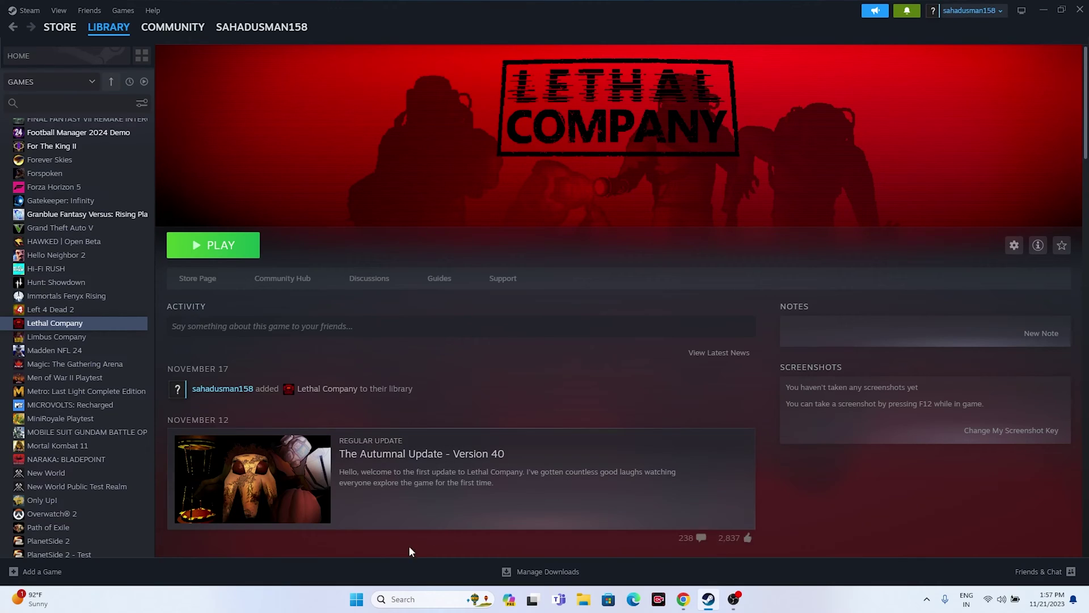
- Check the Windows power options and dismiss them without choosing one
{"action": "left_click", "coordinate": [354, 597]}
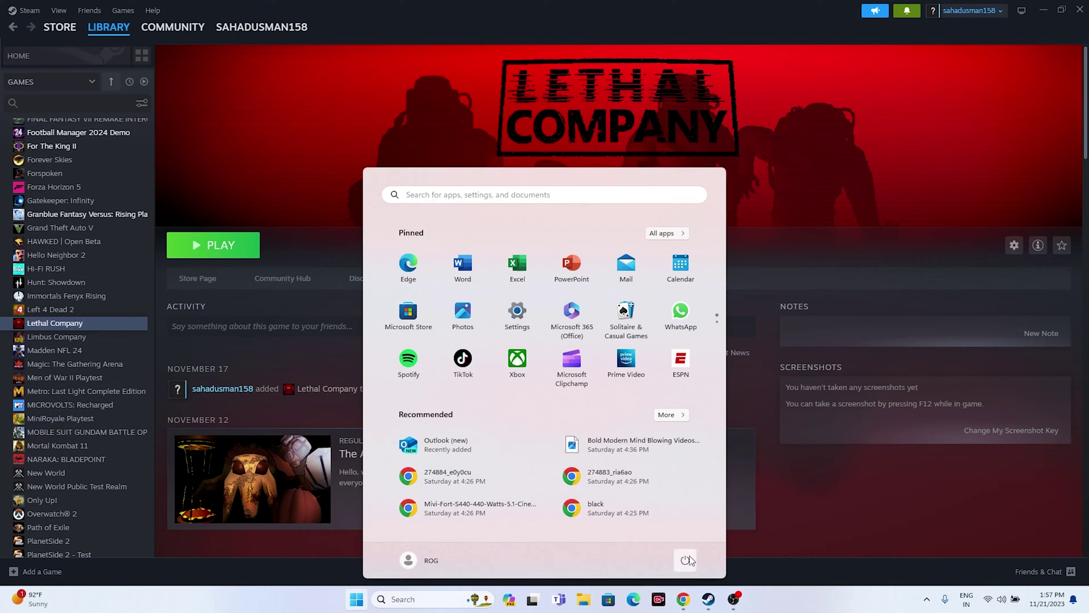
{"action": "left_click", "coordinate": [684, 560]}
{"action": "key", "text": "Escape"}
{"action": "key", "text": "Escape"}
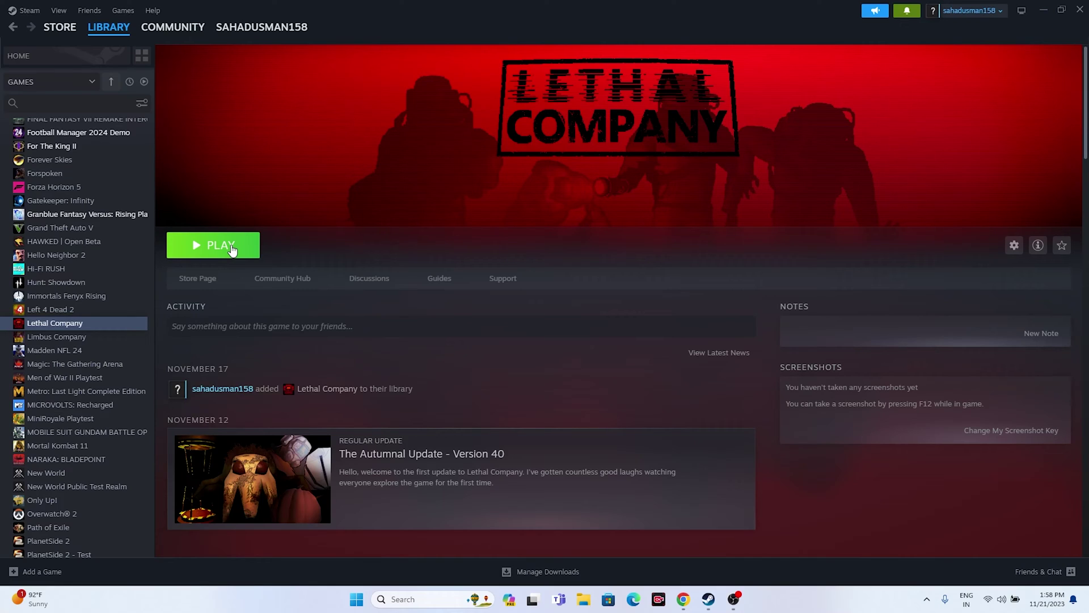
- Verify the integrity of Lethal Company's installed game files, and close the game's properties
{"action": "right_click", "coordinate": [64, 327]}
{"action": "left_click", "coordinate": [93, 413]}
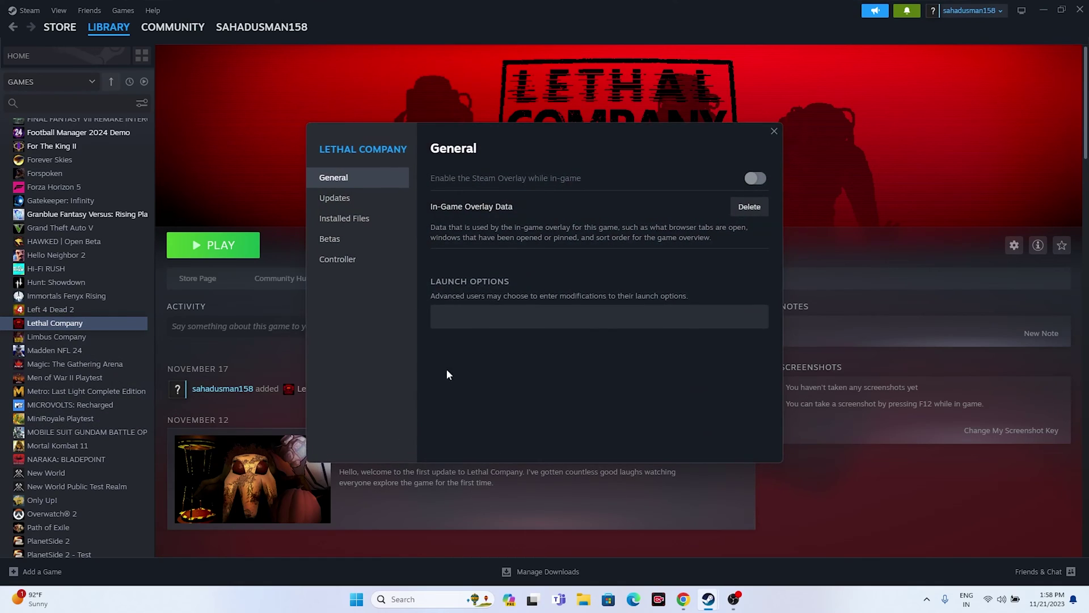
{"action": "left_click", "coordinate": [370, 220]}
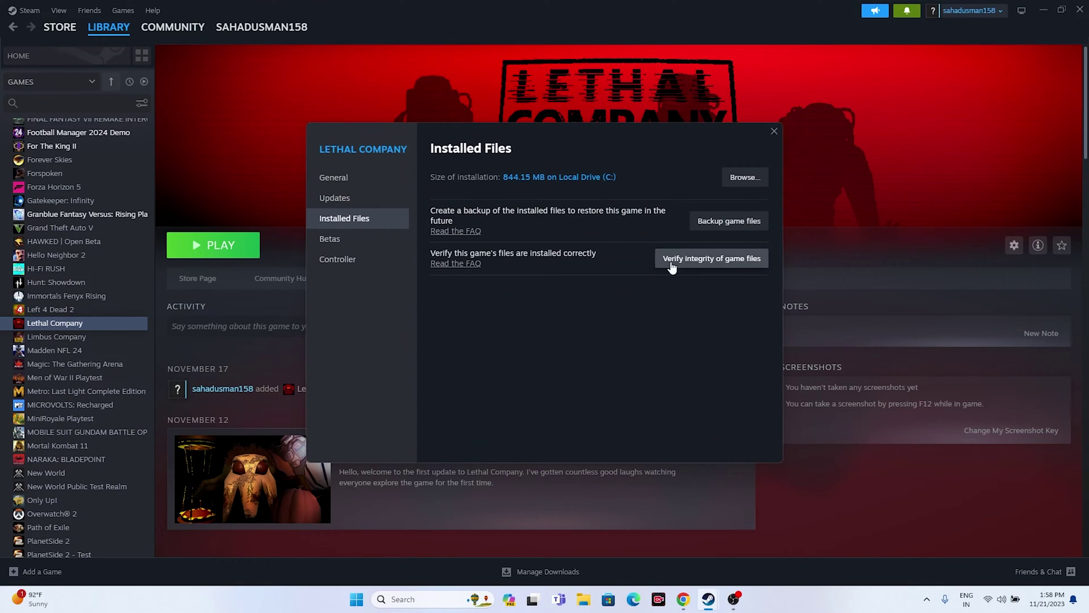
{"action": "left_click", "coordinate": [709, 258]}
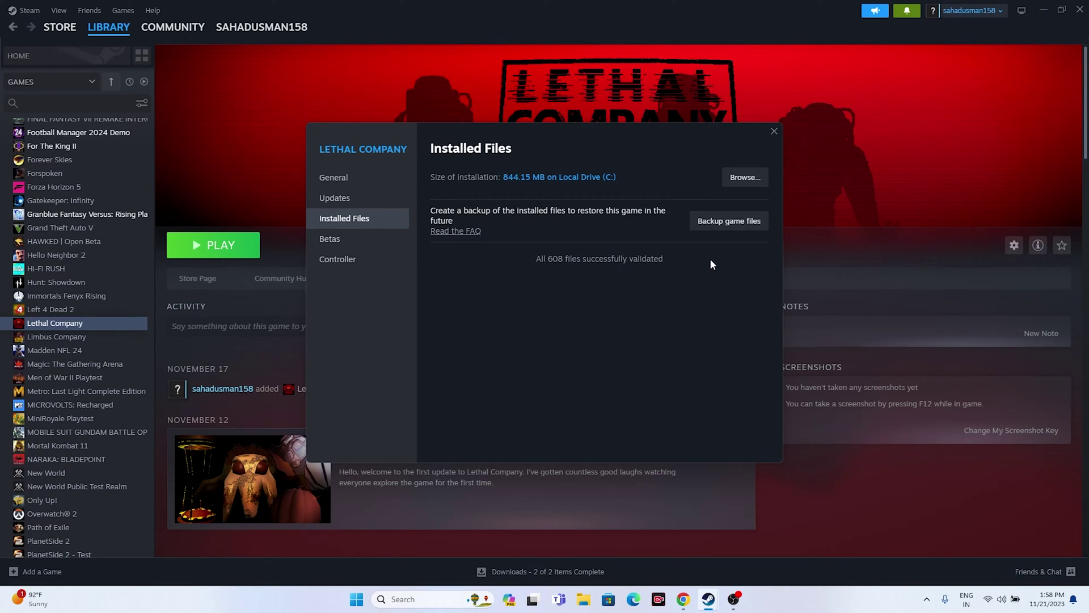
{"action": "left_click", "coordinate": [774, 136]}
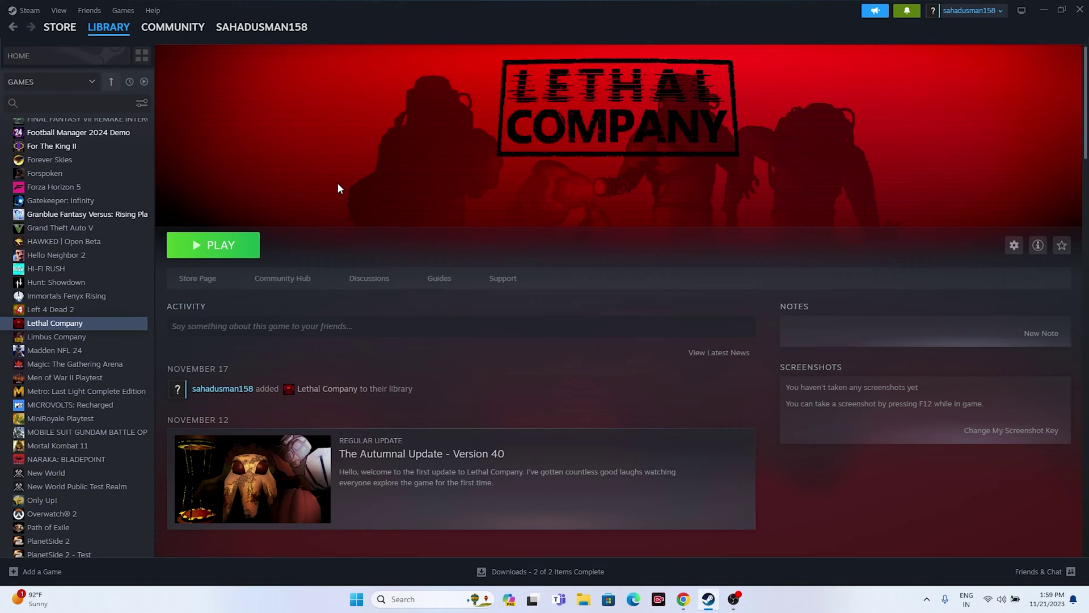
- Open Lethal Company's local installation folder from its installed files settings, and clear the Steam windows away from it
{"action": "right_click", "coordinate": [68, 324]}
{"action": "left_click", "coordinate": [85, 409]}
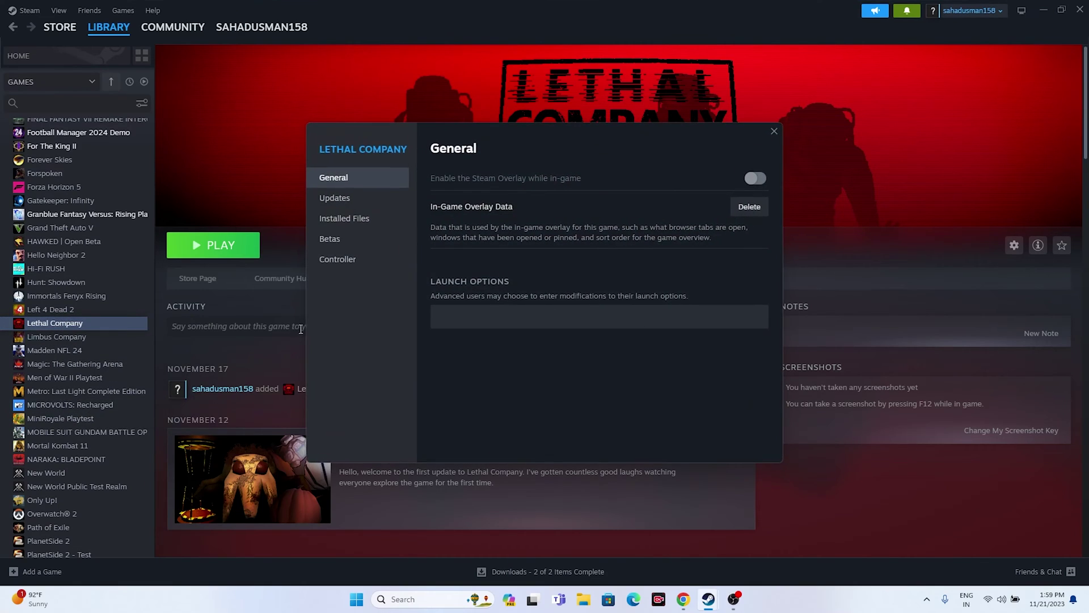
{"action": "left_click", "coordinate": [343, 219]}
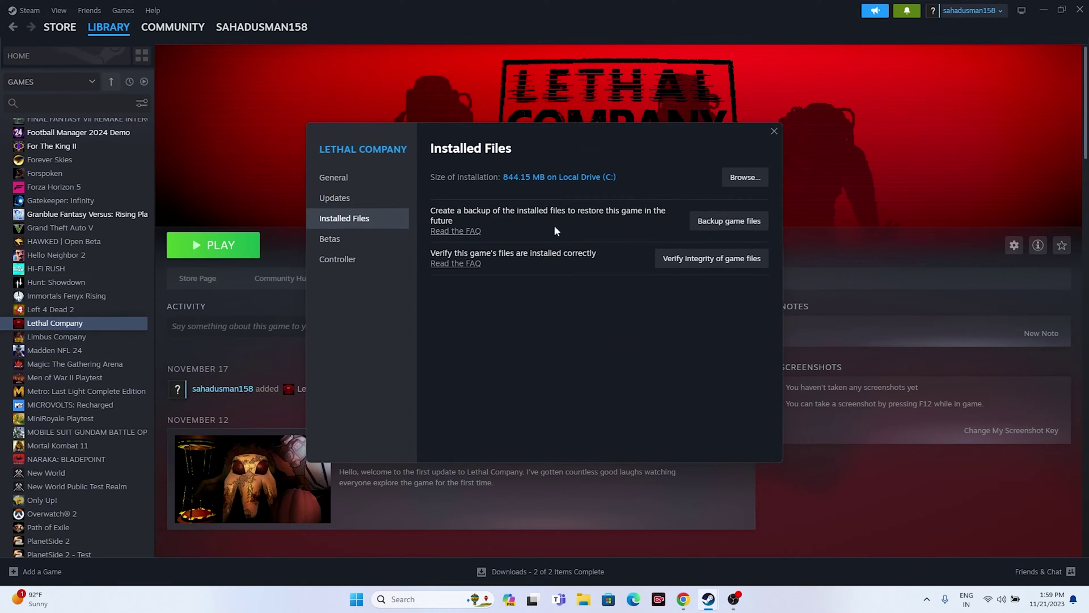
{"action": "left_click", "coordinate": [752, 178]}
{"action": "left_click", "coordinate": [954, 196]}
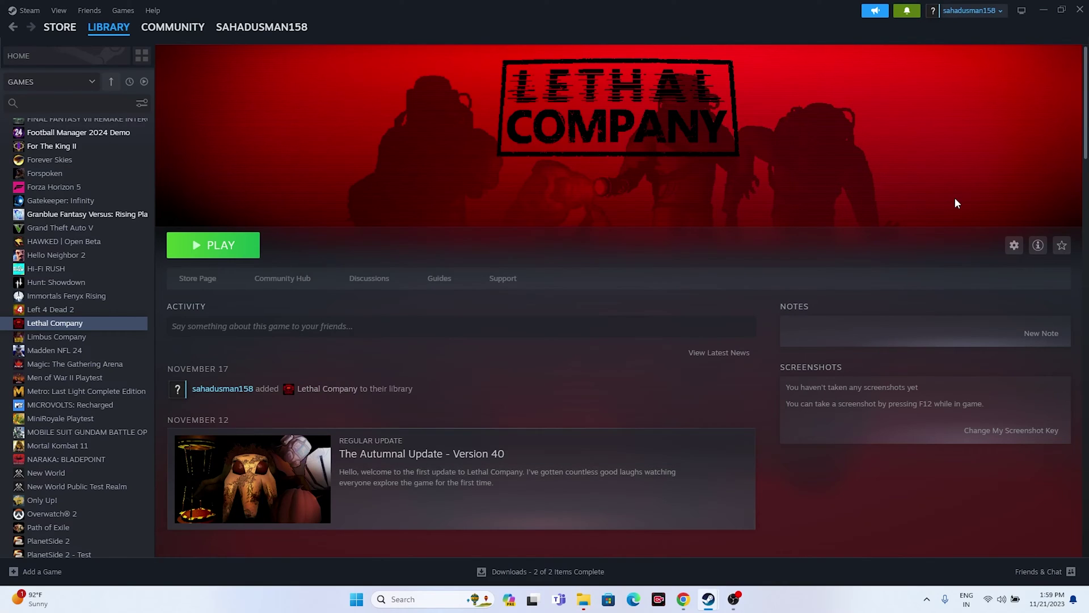
{"action": "left_click", "coordinate": [1043, 10]}
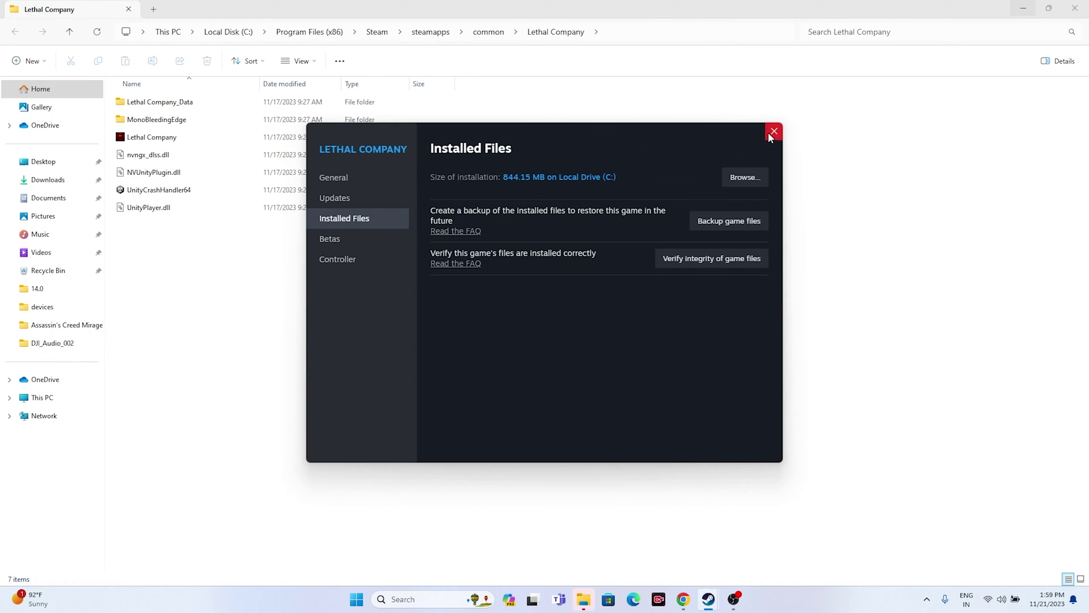
{"action": "left_click", "coordinate": [772, 127]}
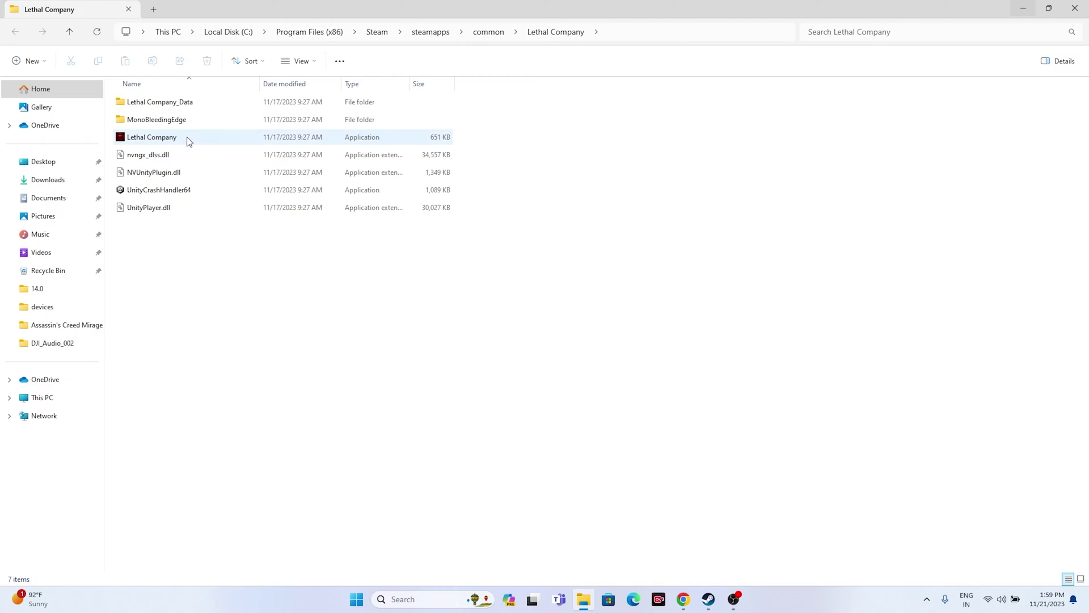
- Set the Lethal Company application to run as an administrator, and apply the change
{"action": "left_click", "coordinate": [448, 142]}
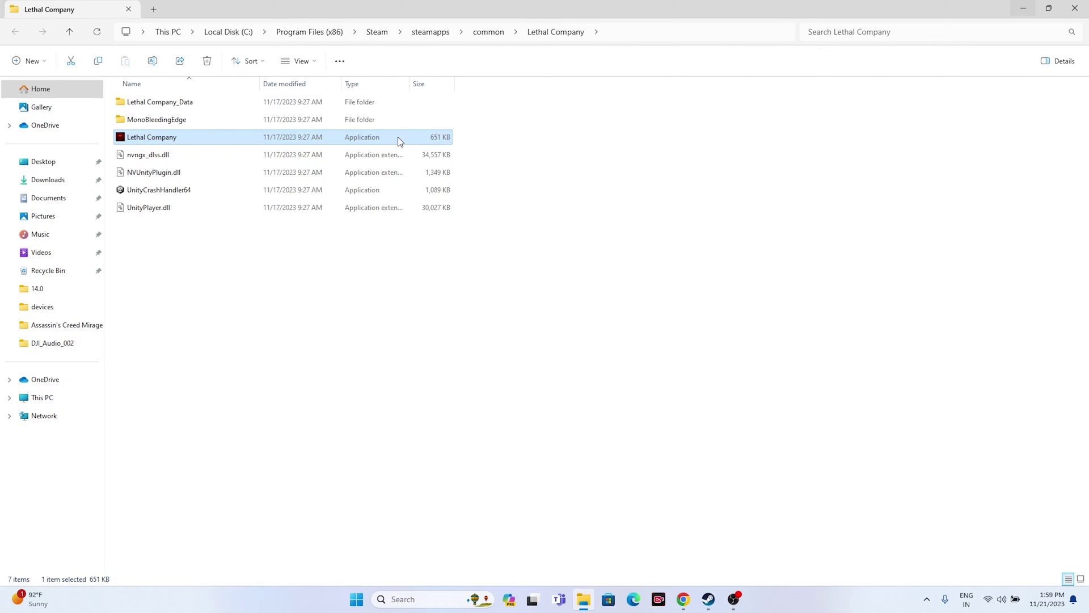
{"action": "right_click", "coordinate": [305, 142]}
{"action": "left_click", "coordinate": [340, 329]}
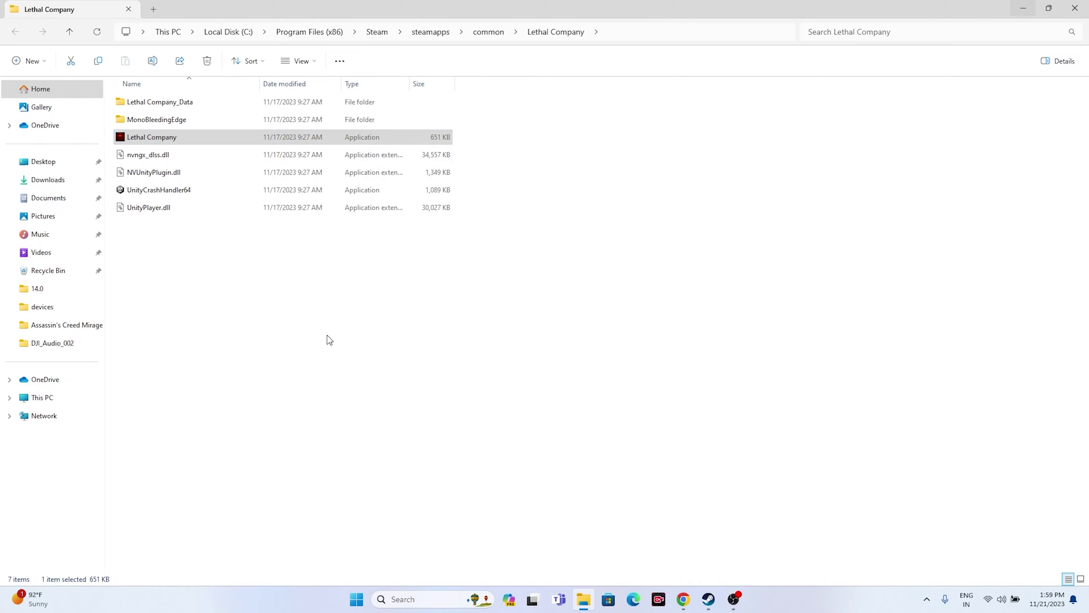
{"action": "left_click", "coordinate": [332, 417]}
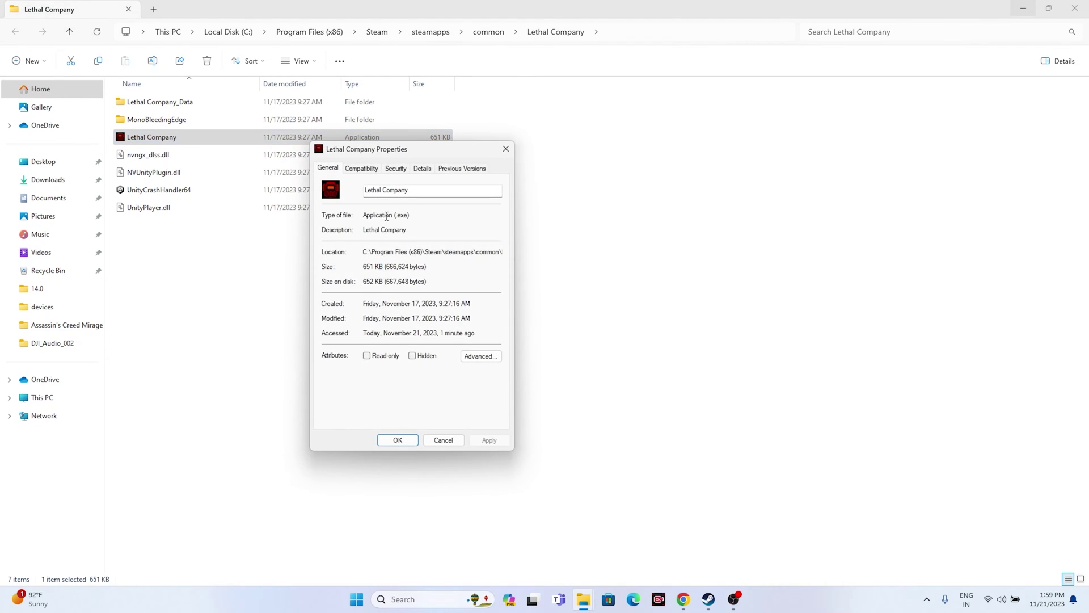
{"action": "left_click", "coordinate": [355, 168]}
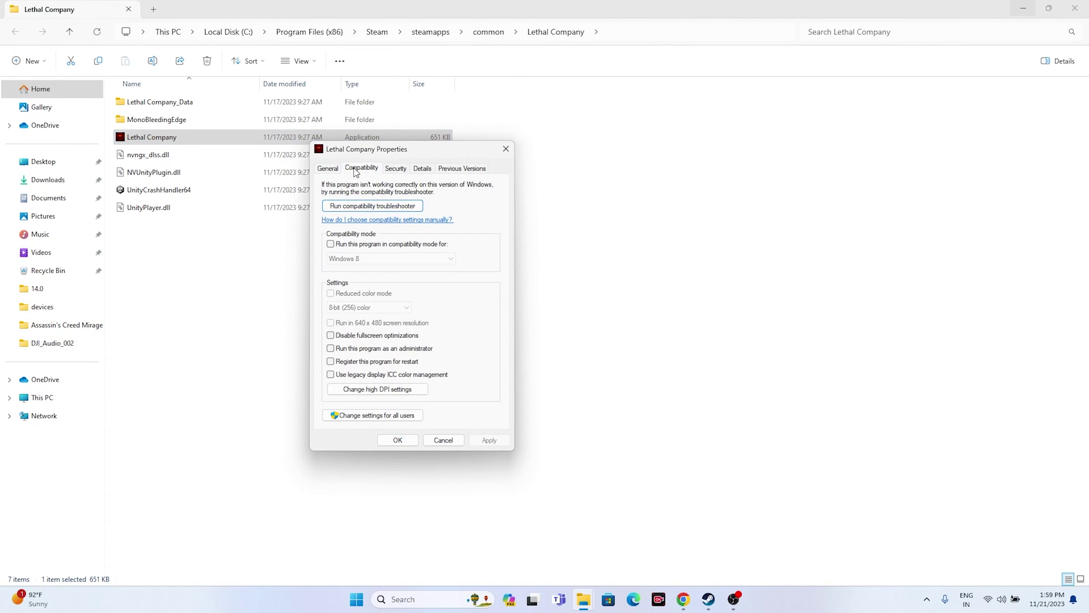
{"action": "left_click", "coordinate": [331, 348]}
{"action": "left_click", "coordinate": [482, 440]}
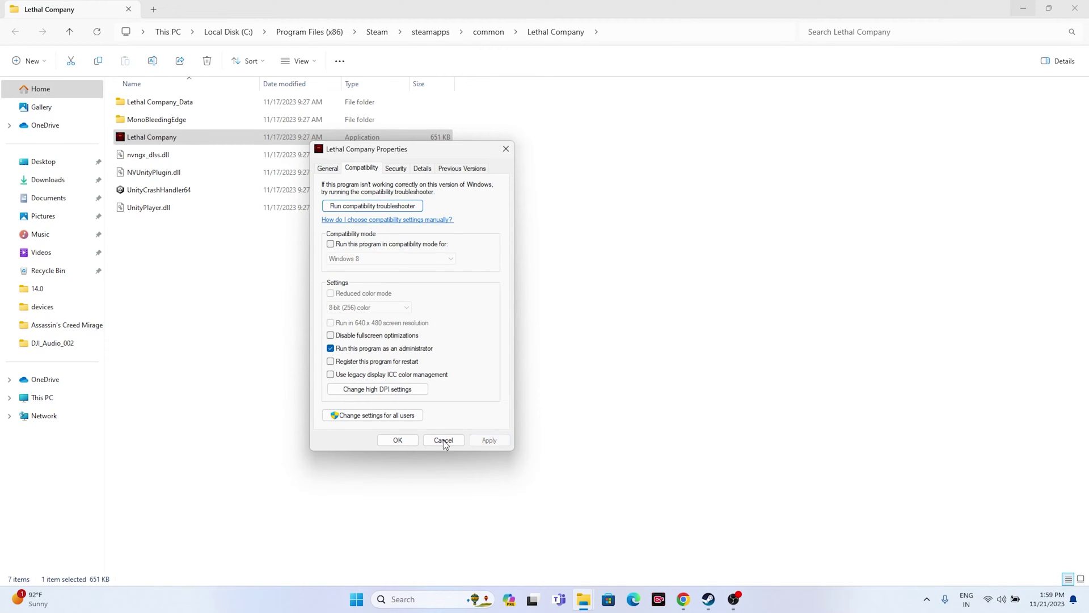
{"action": "left_click", "coordinate": [396, 441]}
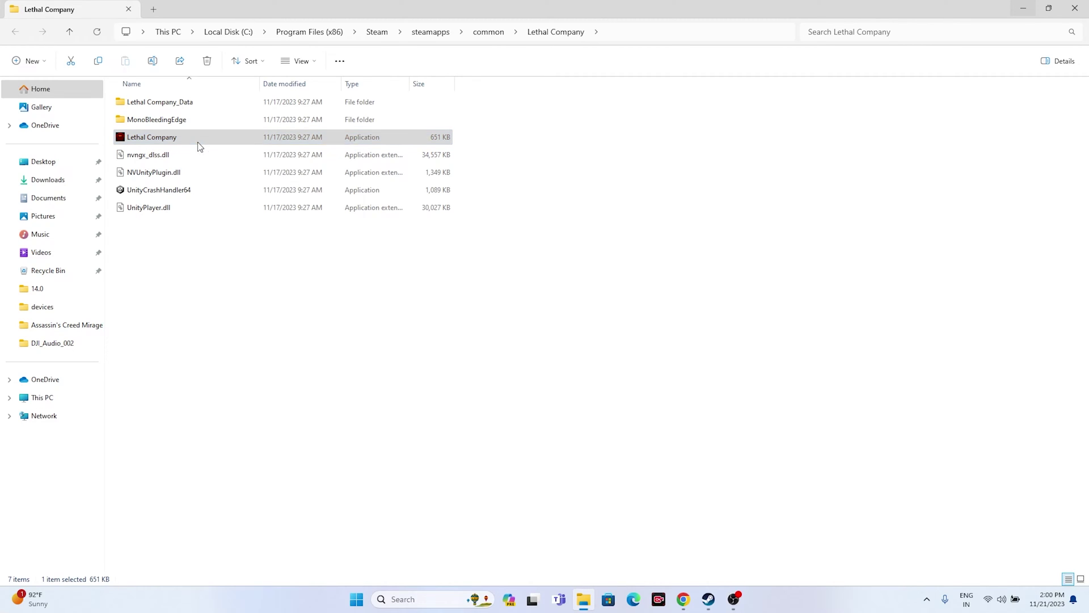
- Enable compatibility mode for Windows 7 on the Lethal Company application, and apply it
{"action": "right_click", "coordinate": [197, 142]}
{"action": "left_click", "coordinate": [223, 335]}
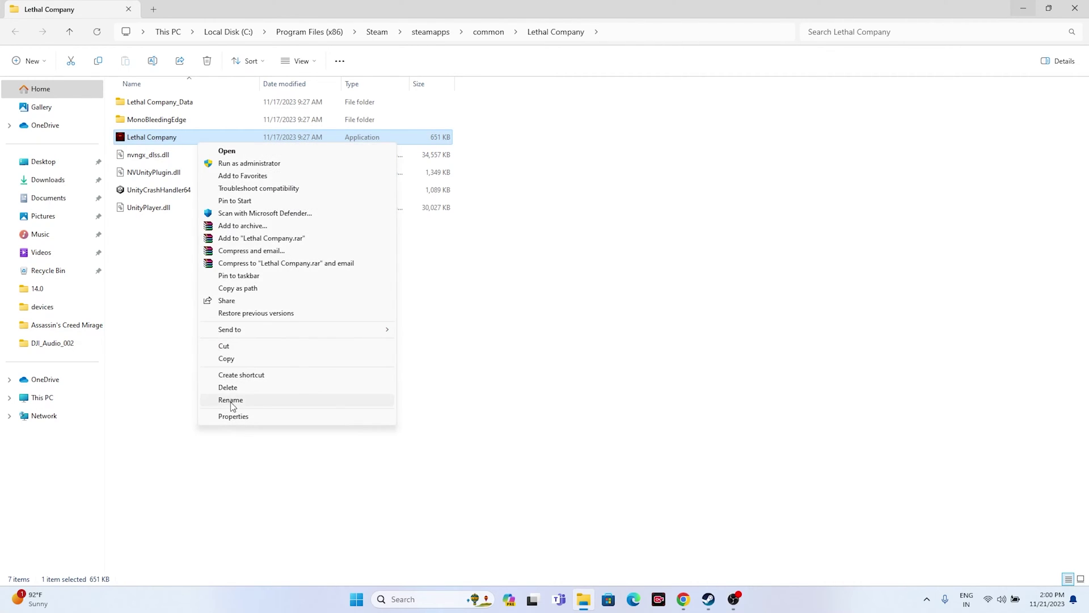
{"action": "left_click", "coordinate": [231, 417]}
{"action": "left_click", "coordinate": [258, 172]}
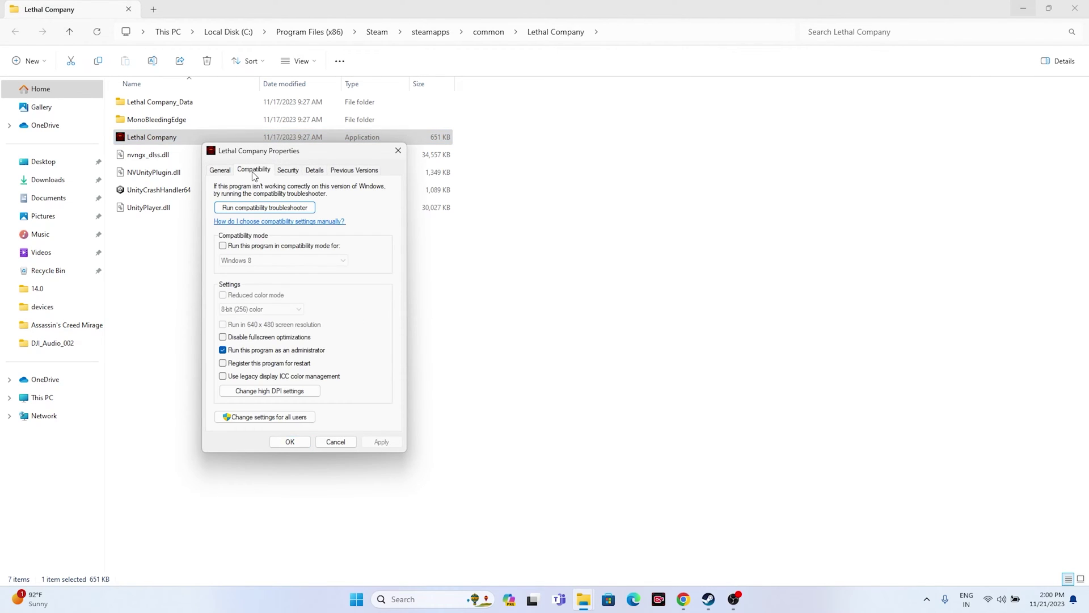
{"action": "left_click", "coordinate": [224, 246]}
{"action": "left_click", "coordinate": [261, 261]}
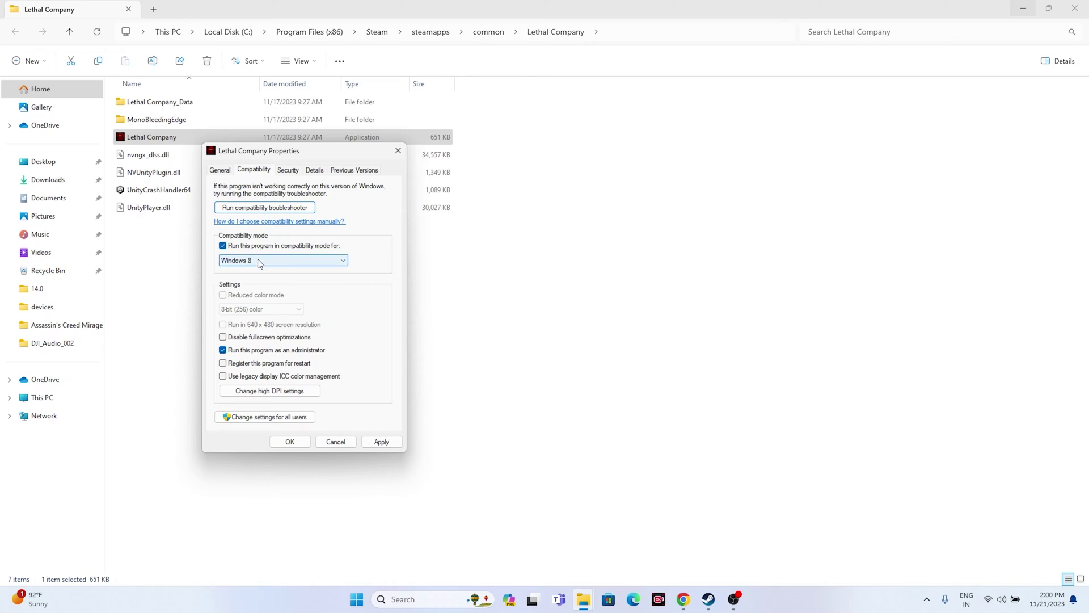
{"action": "left_click", "coordinate": [254, 292]}
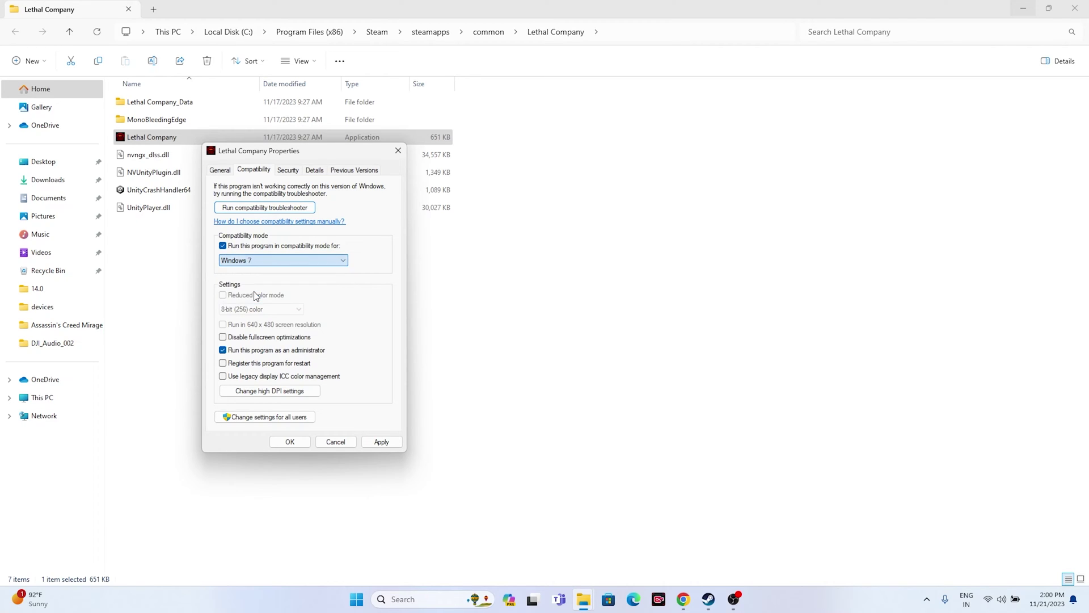
{"action": "left_click", "coordinate": [382, 443]}
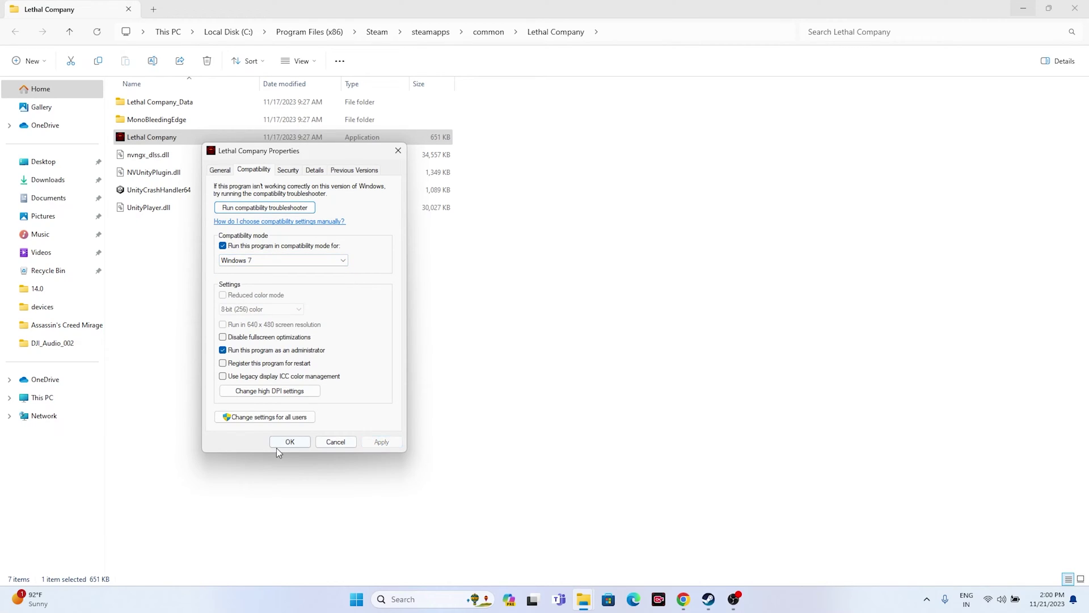
- Switch the application's compatibility mode to Windows 8, and apply and confirm the properties
{"action": "left_click", "coordinate": [264, 262]}
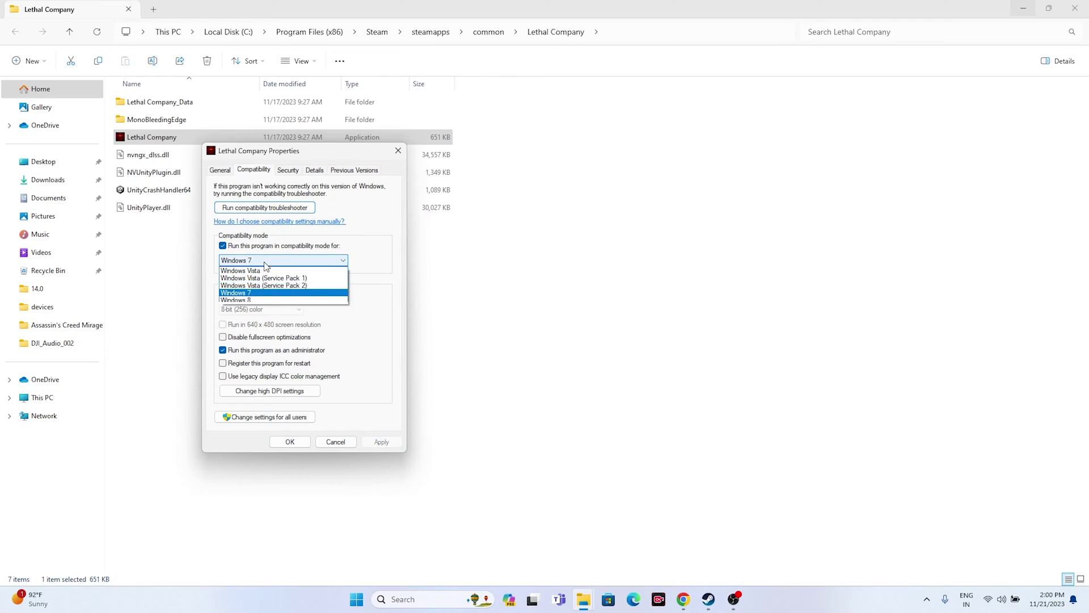
{"action": "left_click", "coordinate": [262, 300]}
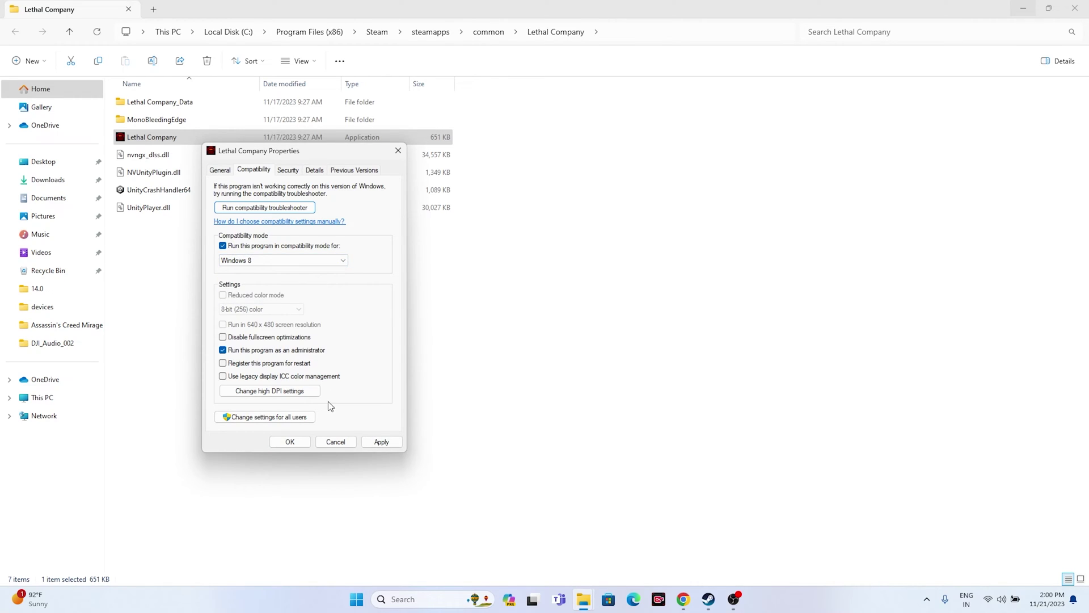
{"action": "left_click", "coordinate": [382, 442]}
{"action": "left_click", "coordinate": [290, 441]}
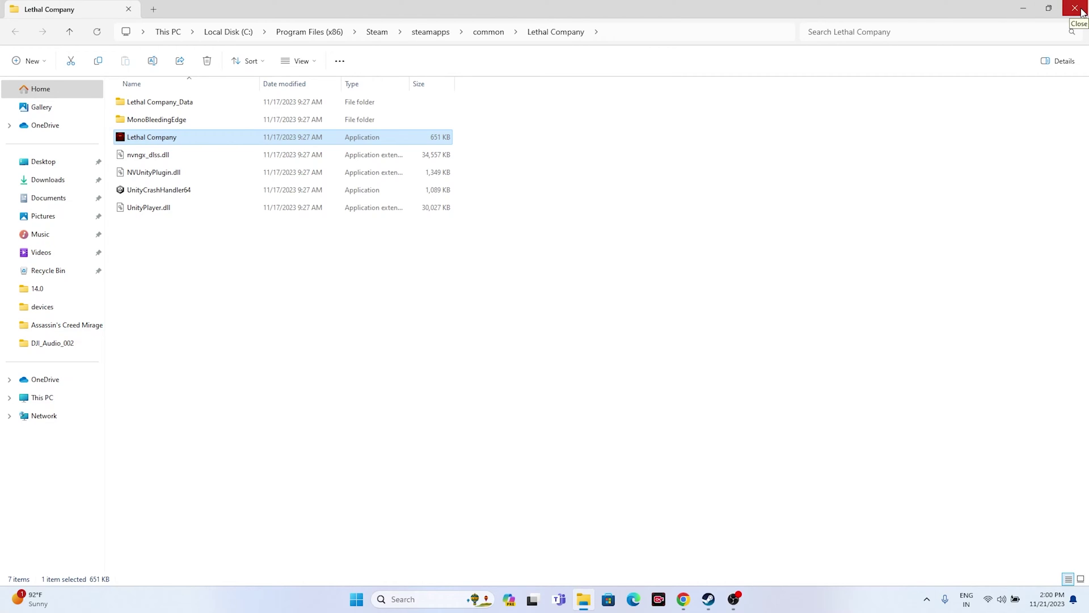
- Close the game folder and open the Date & time page in Windows Settings to check the automatic time options
{"action": "left_click", "coordinate": [1075, 8]}
{"action": "left_click", "coordinate": [703, 137]}
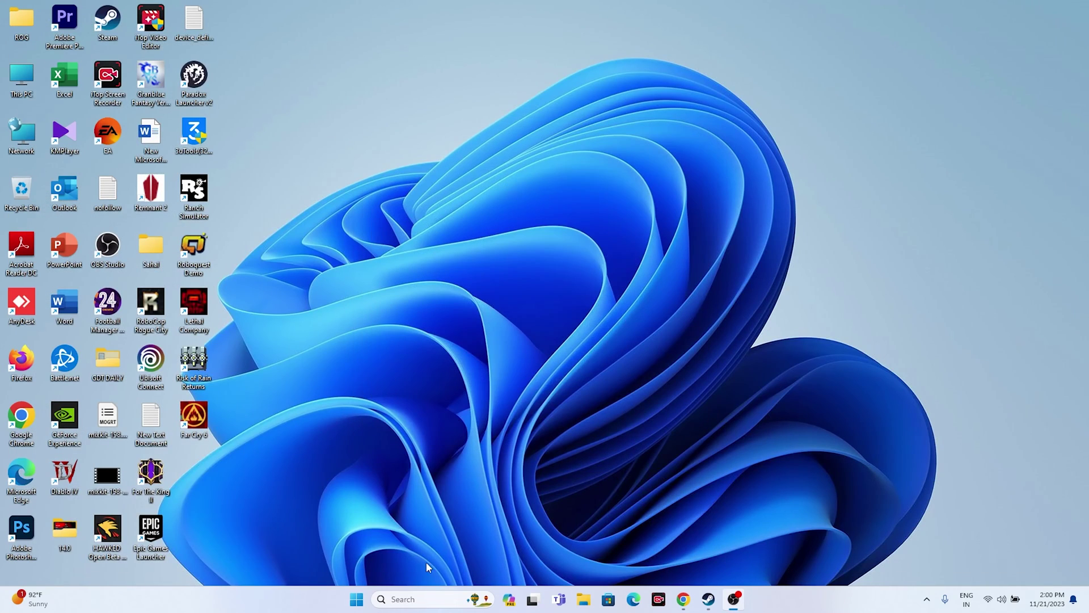
{"action": "left_click", "coordinate": [401, 599]}
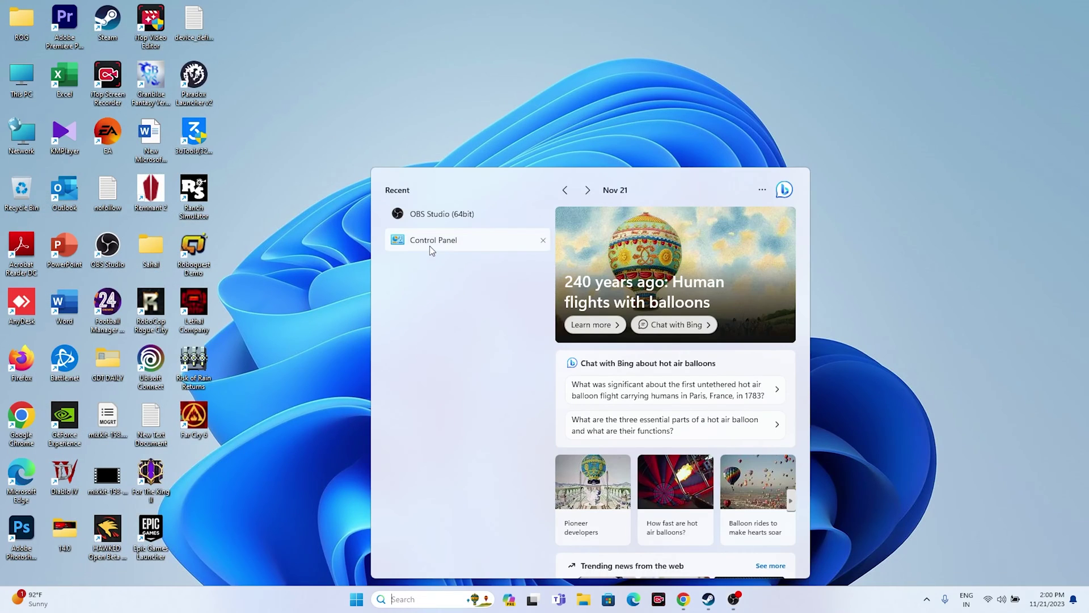
{"action": "type", "text": "sett"}
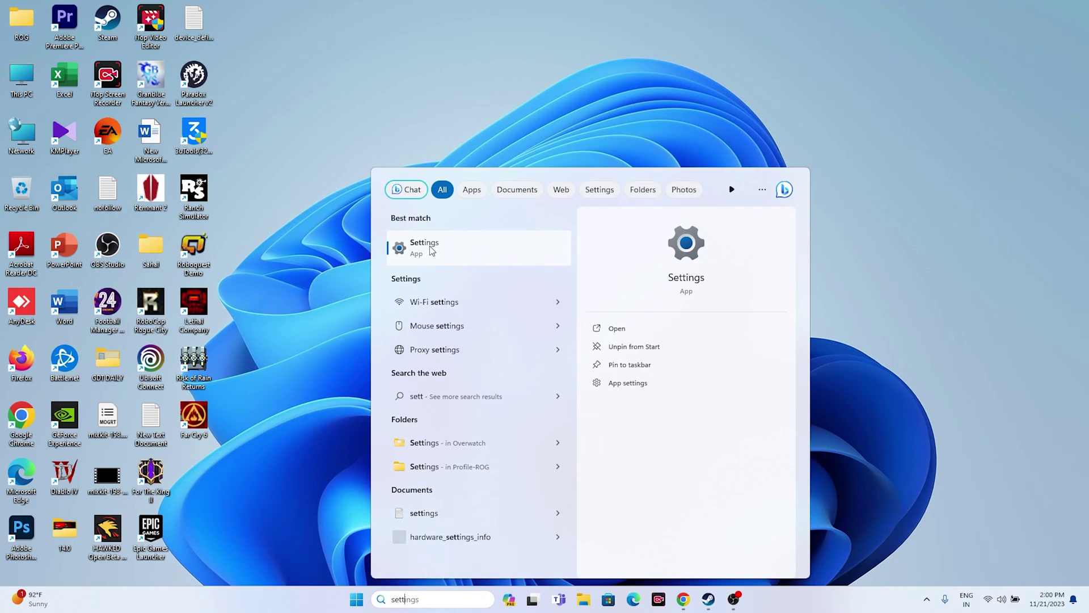
{"action": "left_click", "coordinate": [431, 250]}
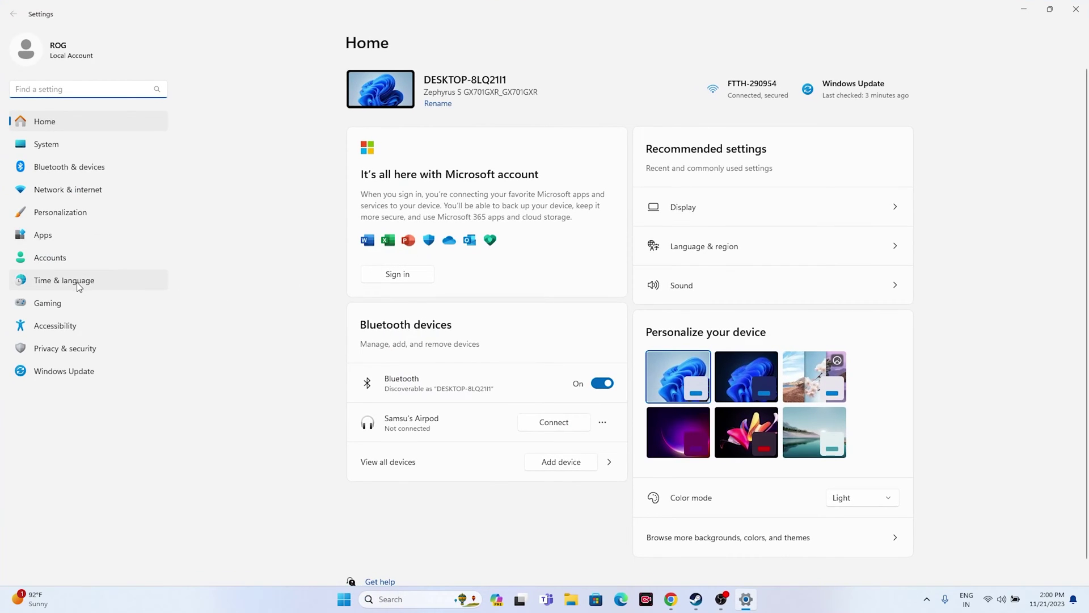
{"action": "left_click", "coordinate": [79, 283]}
{"action": "left_click", "coordinate": [446, 140]}
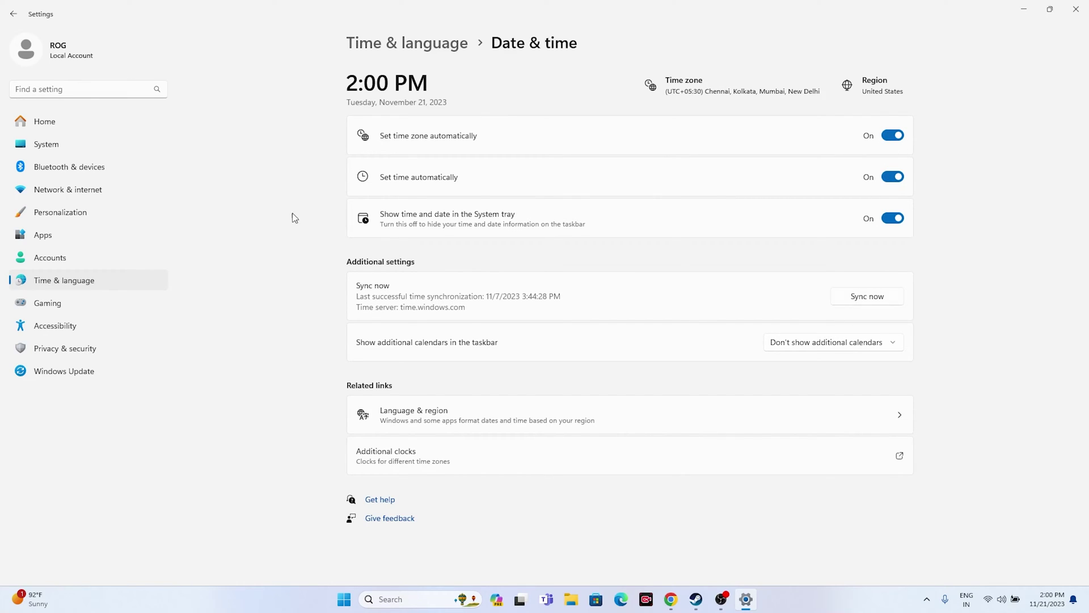
- Review the country or region choices under Language & region without changing them, and return to Steam
{"action": "left_click", "coordinate": [12, 17]}
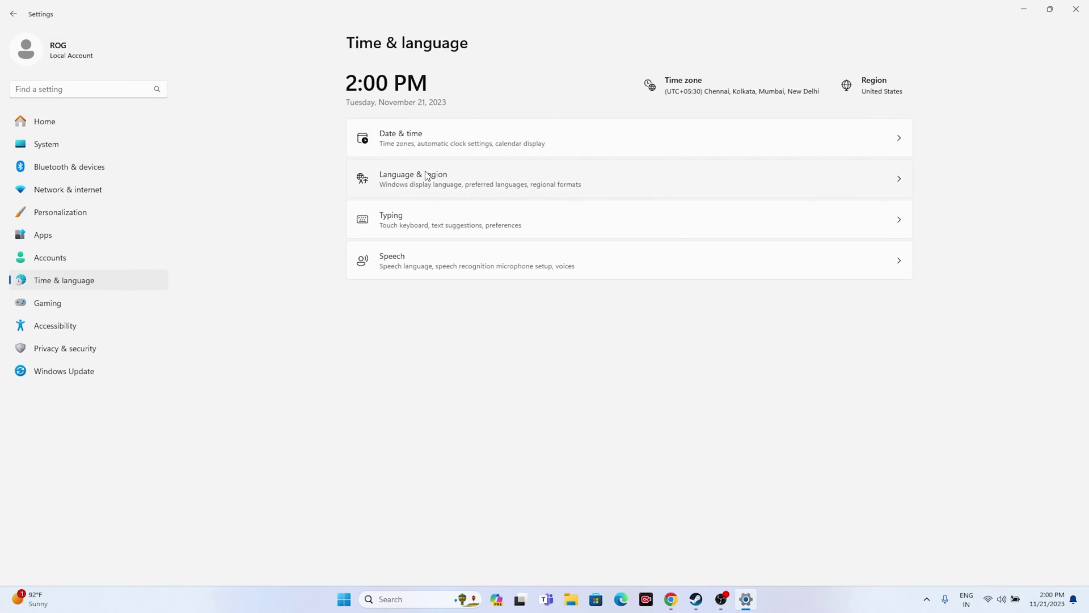
{"action": "left_click", "coordinate": [427, 176]}
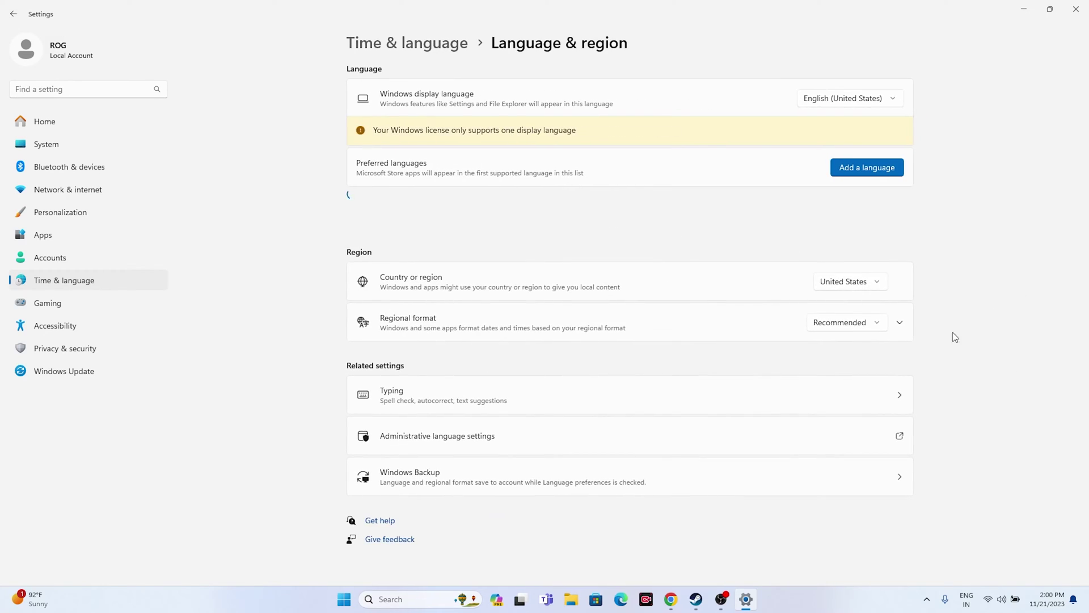
{"action": "left_click", "coordinate": [880, 287]}
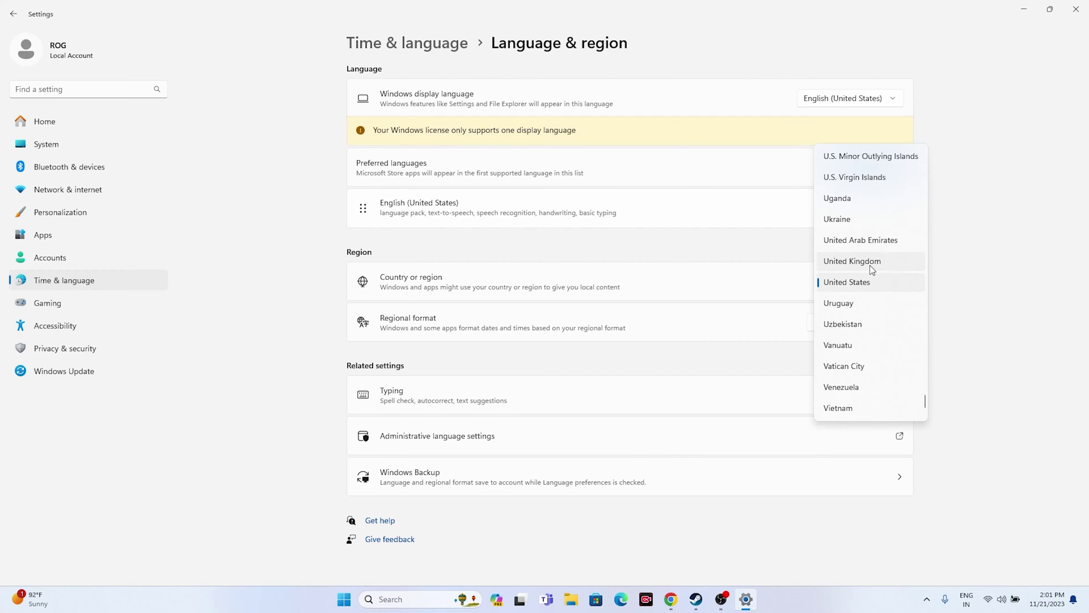
{"action": "left_click", "coordinate": [964, 261]}
{"action": "left_click", "coordinate": [1076, 9]}
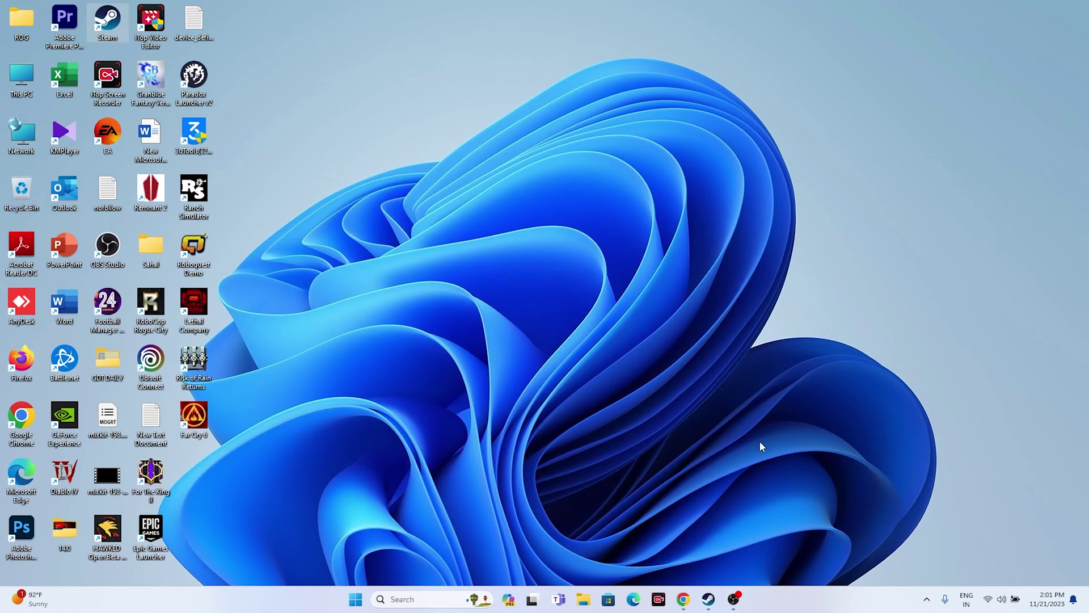
{"action": "left_click", "coordinate": [706, 606]}
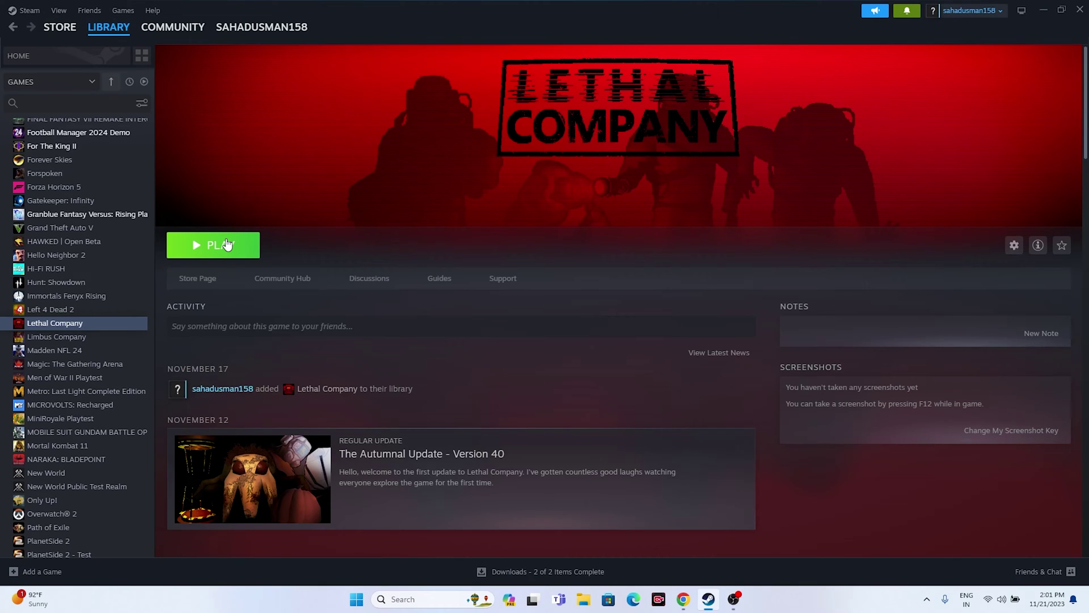
- Look through the My Games folder in Documents for Lethal Company data, and close the file browser
{"action": "left_click", "coordinate": [583, 600]}
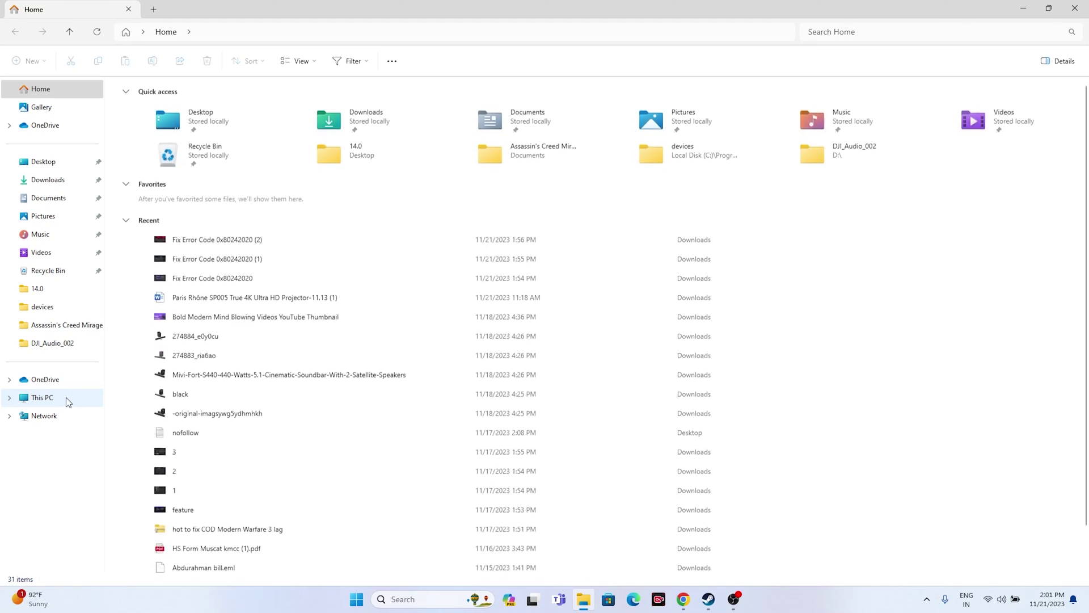
{"action": "left_click", "coordinate": [63, 398]}
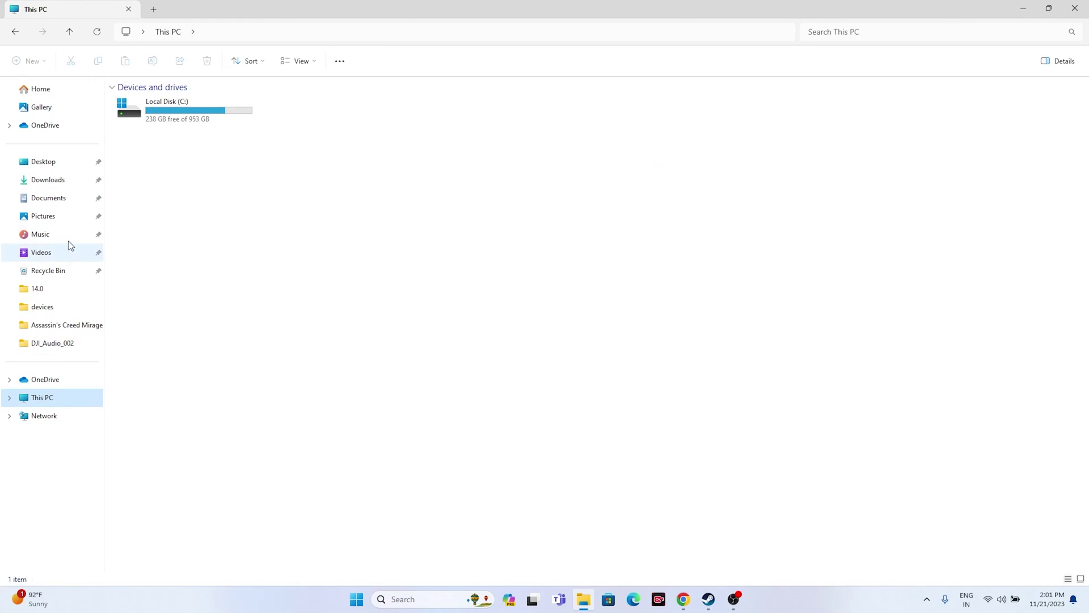
{"action": "left_click", "coordinate": [49, 206]}
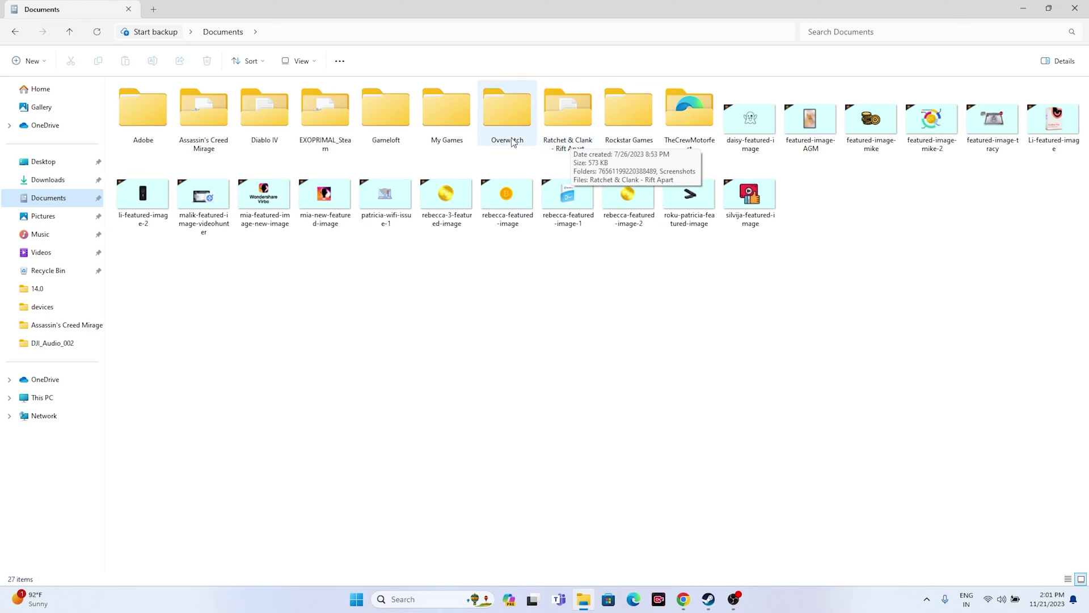
{"action": "left_click", "coordinate": [448, 126]}
{"action": "double_click", "coordinate": [448, 124]}
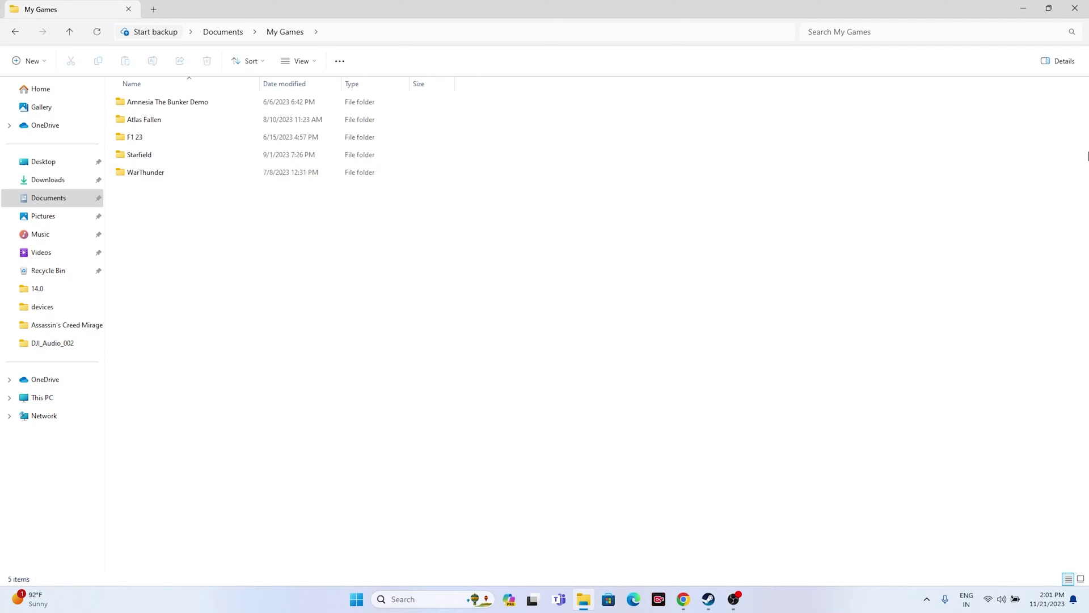
{"action": "left_click", "coordinate": [1076, 10]}
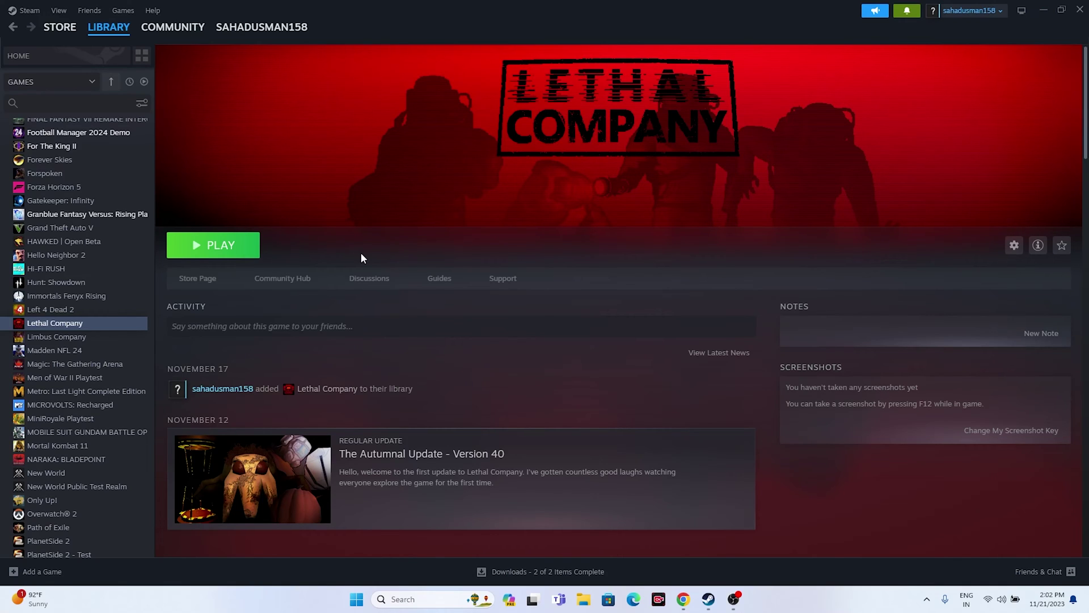
- Open the Windows Defender Firewall allowed apps list from Control Panel and check Lethal Company's private and public network access
{"action": "left_click", "coordinate": [1043, 9]}
{"action": "left_click", "coordinate": [404, 599]}
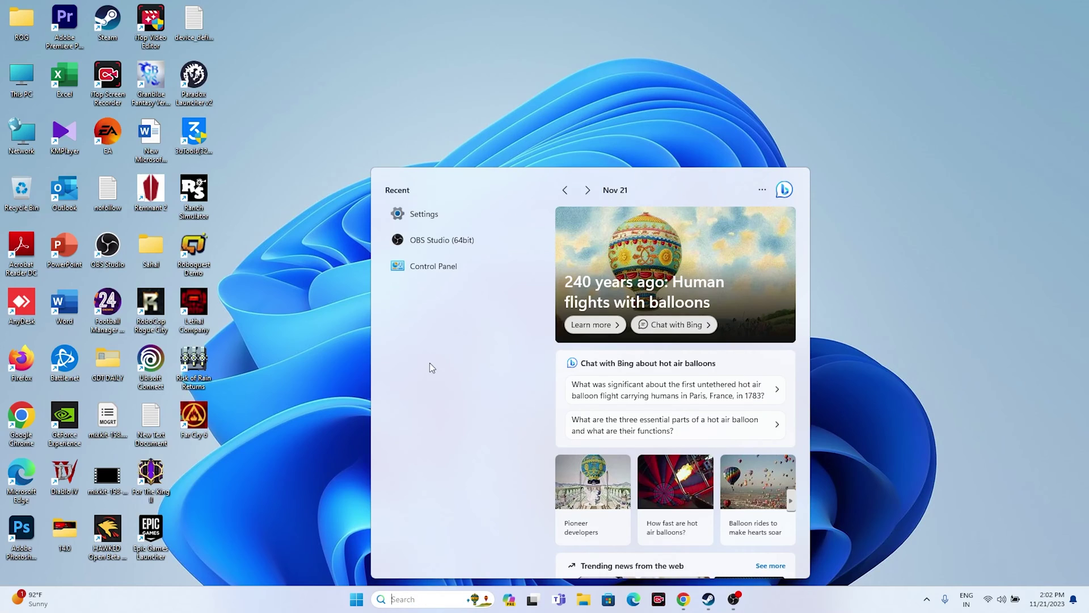
{"action": "left_click", "coordinate": [442, 267]}
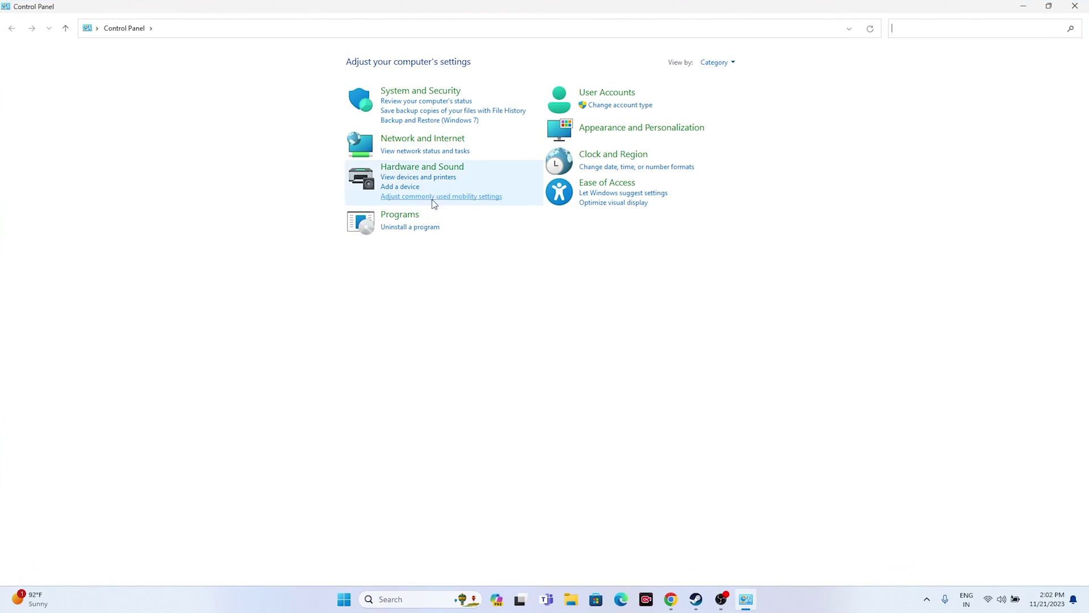
{"action": "left_click", "coordinate": [417, 93]}
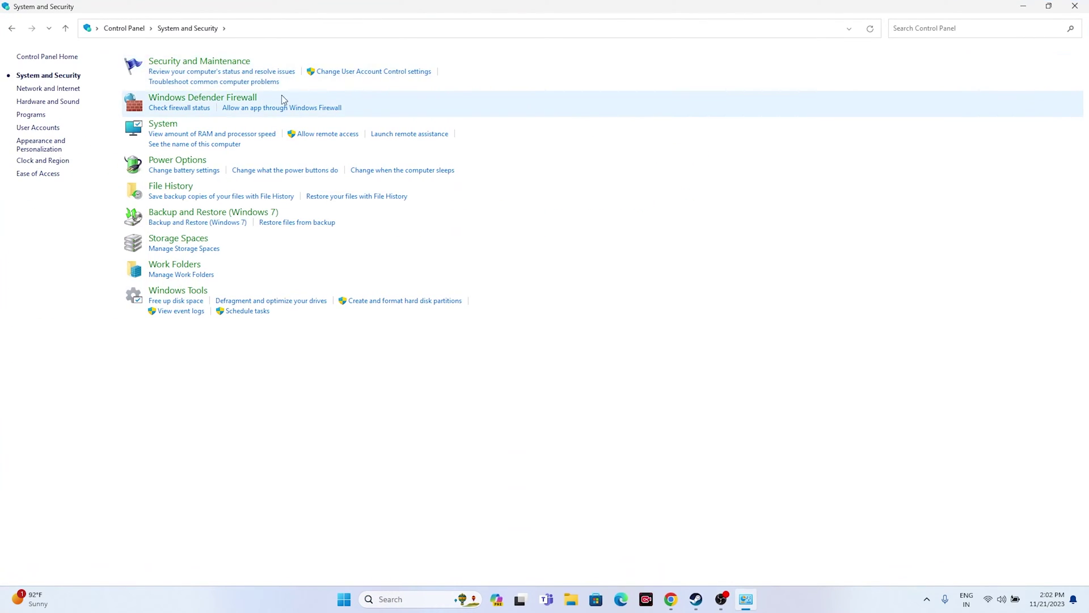
{"action": "left_click", "coordinate": [221, 100]}
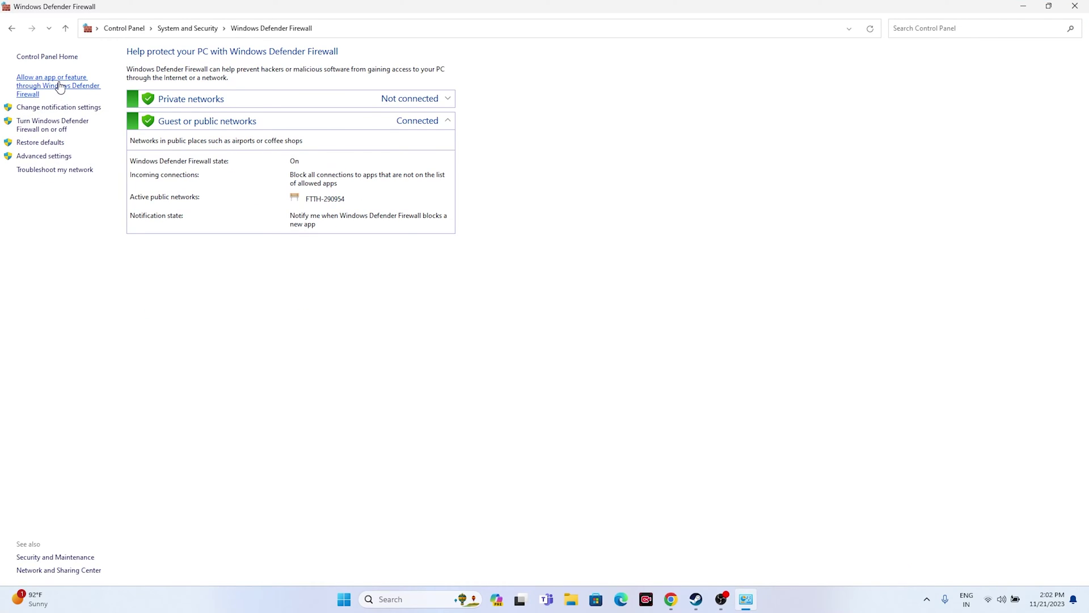
{"action": "left_click", "coordinate": [60, 87]}
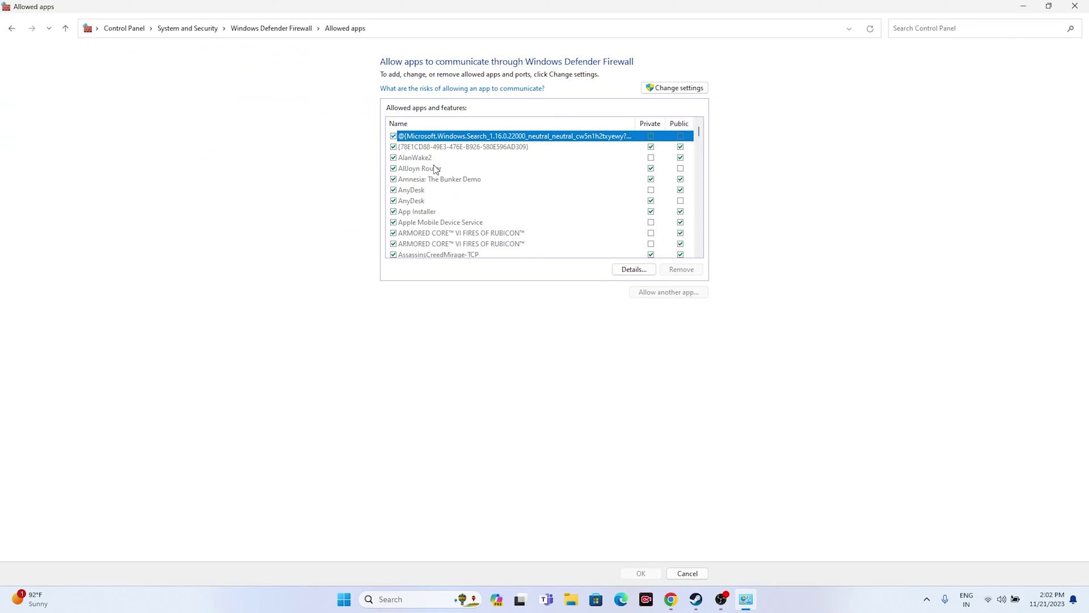
{"action": "scroll", "coordinate": [435, 169], "scroll_direction": "down", "scroll_amount": 10}
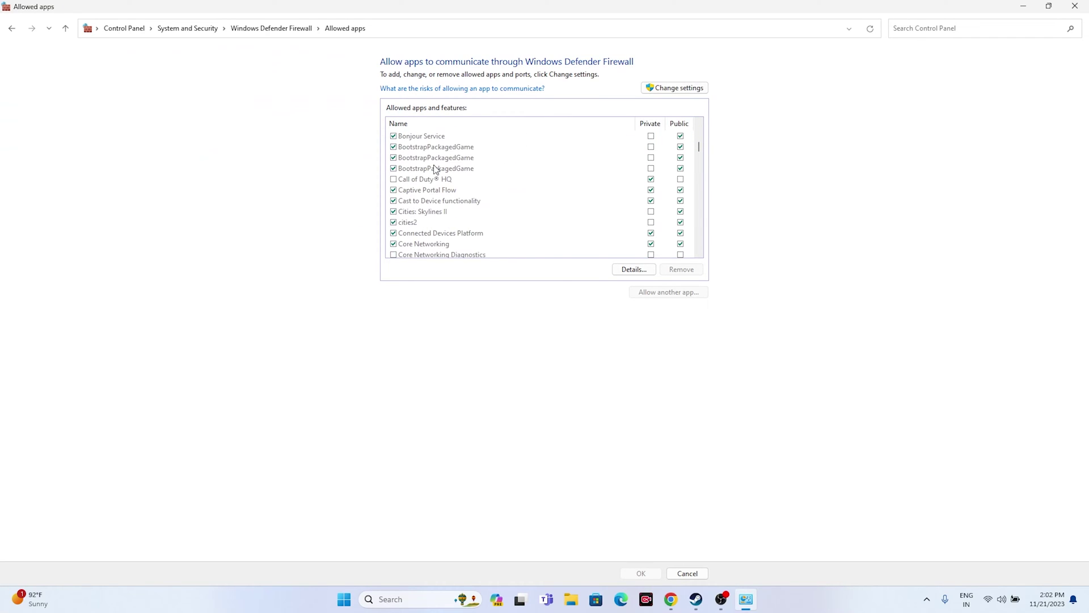
{"action": "scroll", "coordinate": [435, 169], "scroll_direction": "down", "scroll_amount": 10}
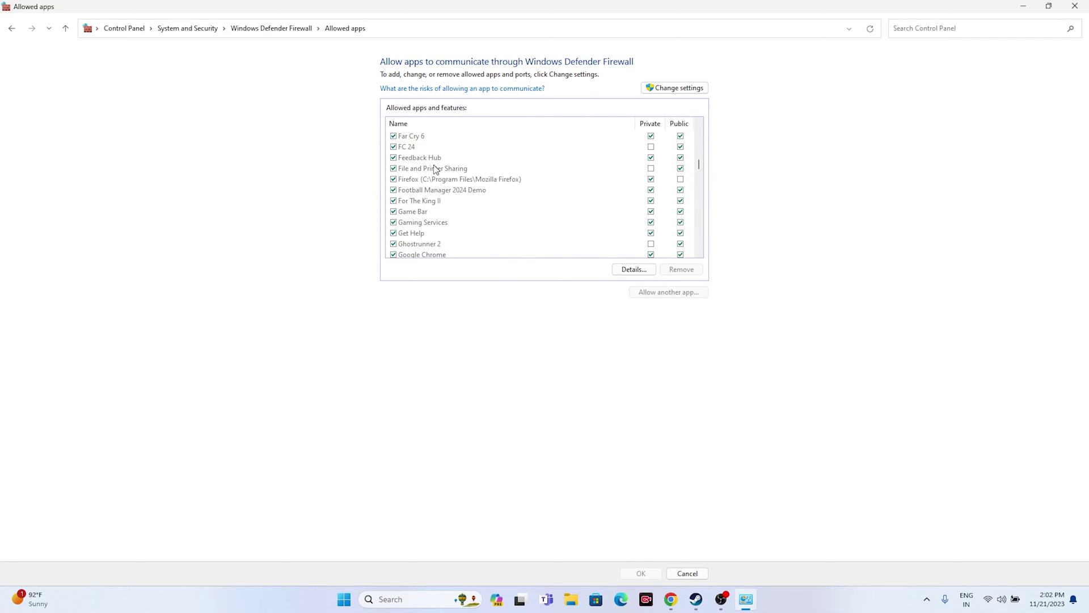
{"action": "scroll", "coordinate": [436, 169], "scroll_direction": "down", "scroll_amount": 3}
{"action": "scroll", "coordinate": [435, 176], "scroll_direction": "up", "scroll_amount": 1}
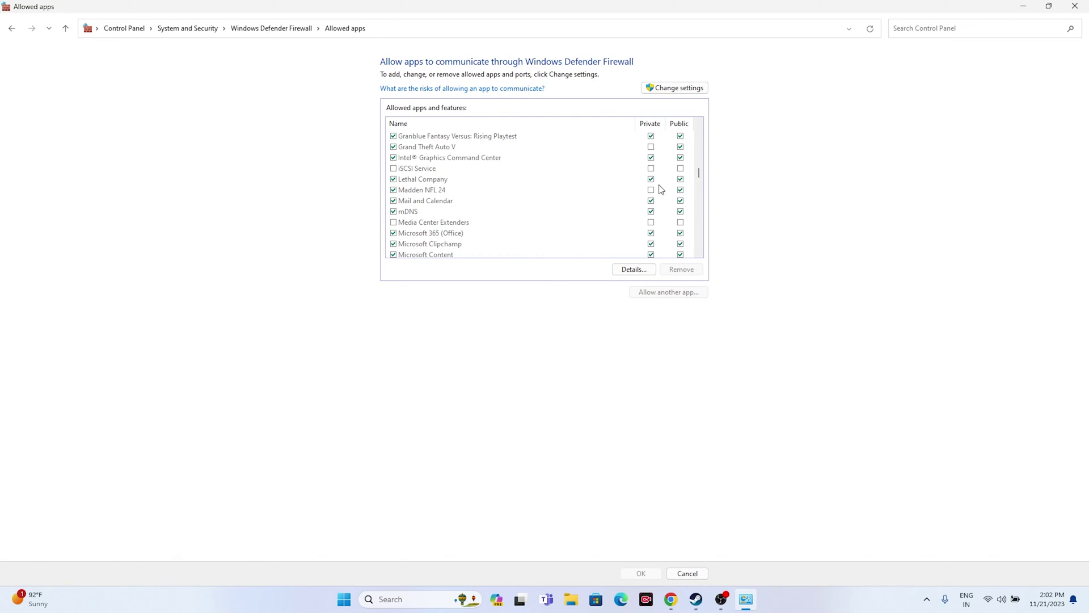
- Unlock the allowed apps list and browse for another app in C:\Program Files (x86)\Steam\steamapps\common
{"action": "left_click", "coordinate": [667, 90]}
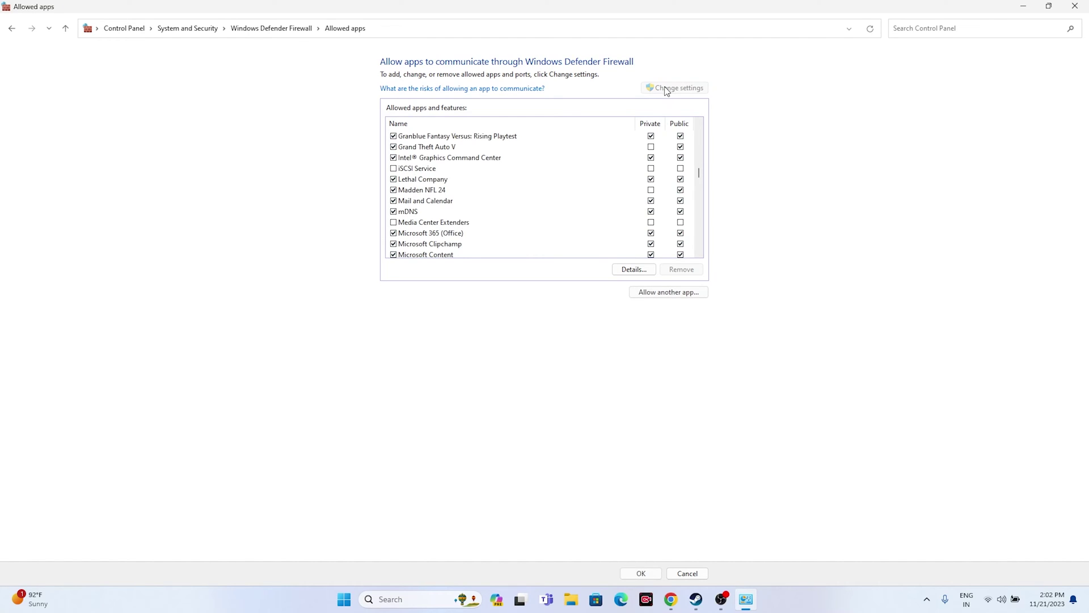
{"action": "left_click", "coordinate": [661, 292]}
{"action": "left_click", "coordinate": [627, 353]}
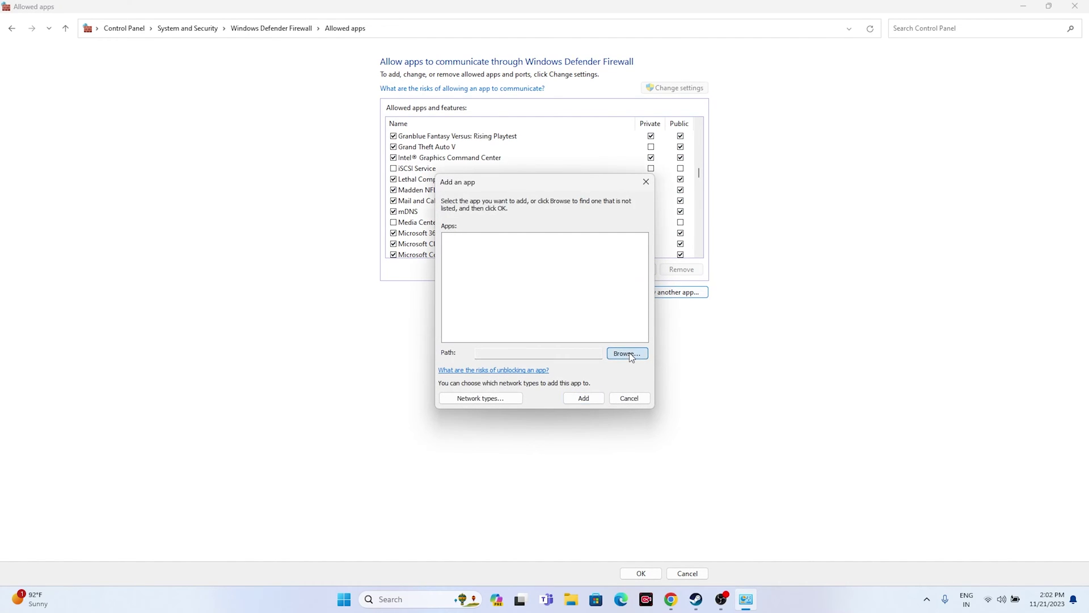
{"action": "scroll", "coordinate": [477, 374], "scroll_direction": "down", "scroll_amount": 5}
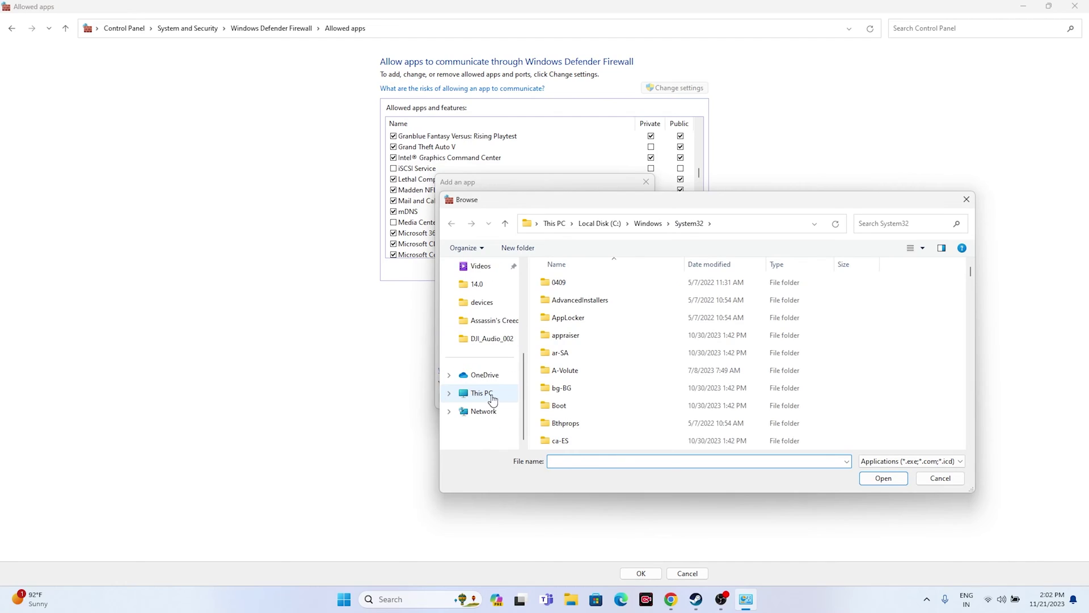
{"action": "left_click", "coordinate": [482, 393]}
{"action": "double_click", "coordinate": [578, 294]}
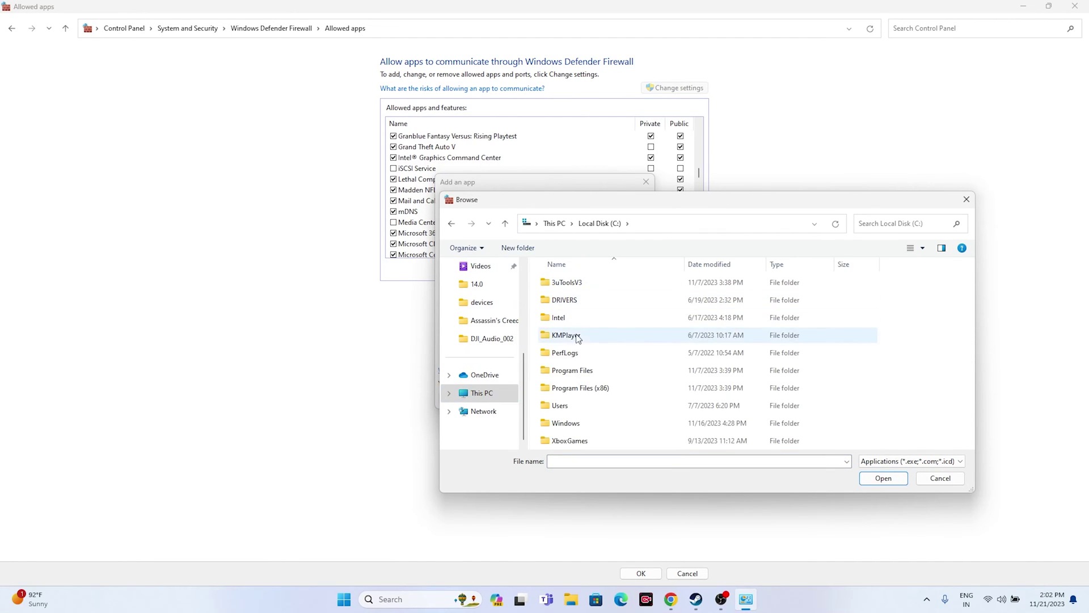
{"action": "double_click", "coordinate": [574, 386]}
{"action": "scroll", "coordinate": [576, 374], "scroll_direction": "down", "scroll_amount": 5}
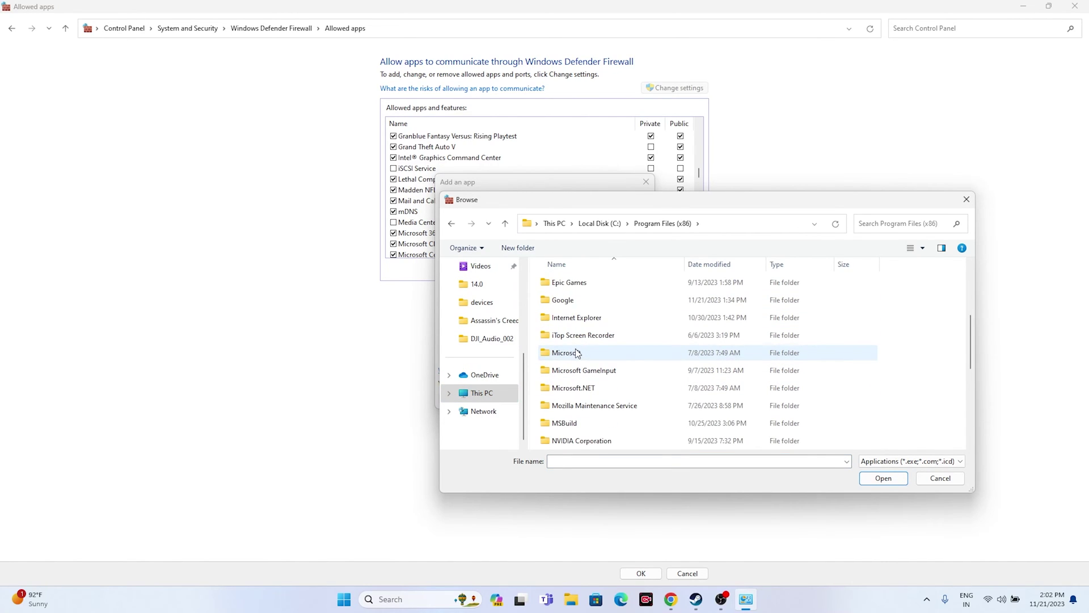
{"action": "double_click", "coordinate": [570, 389]}
{"action": "scroll", "coordinate": [580, 346], "scroll_direction": "down", "scroll_amount": 4}
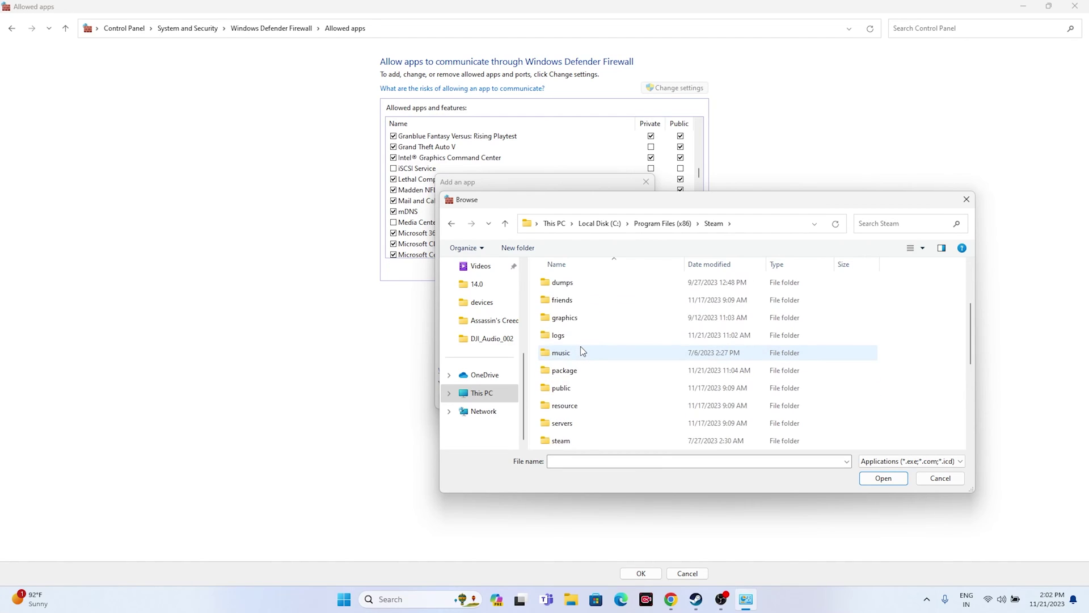
{"action": "double_click", "coordinate": [582, 356]}
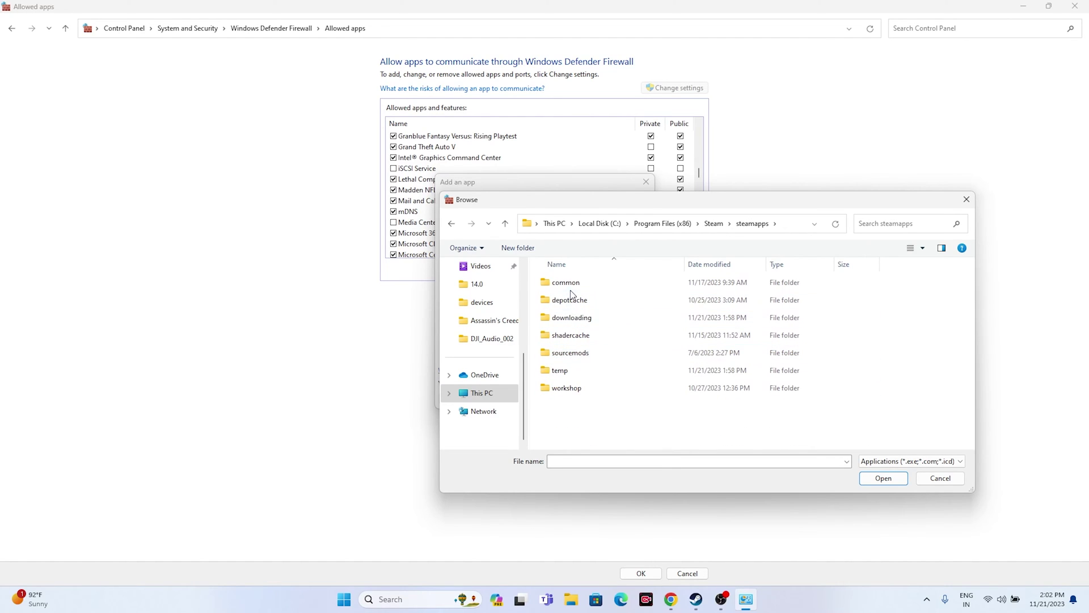
{"action": "double_click", "coordinate": [572, 287]}
- Try to add the Lethal Company application from its game folder to the allowed apps, and close the firewall window
{"action": "scroll", "coordinate": [581, 323], "scroll_direction": "down", "scroll_amount": 7}
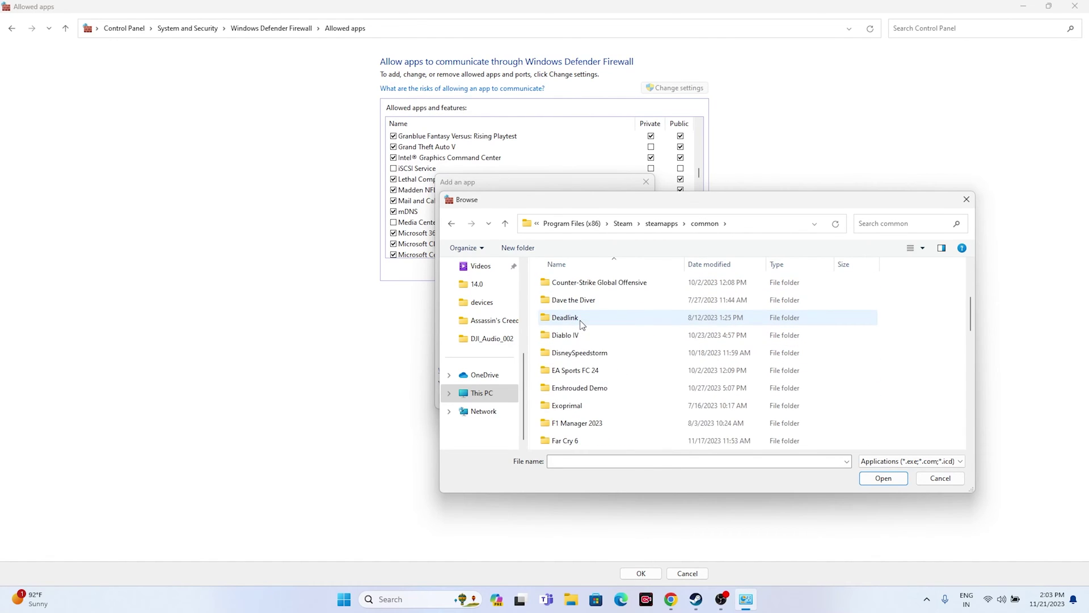
{"action": "scroll", "coordinate": [581, 322], "scroll_direction": "down", "scroll_amount": 2}
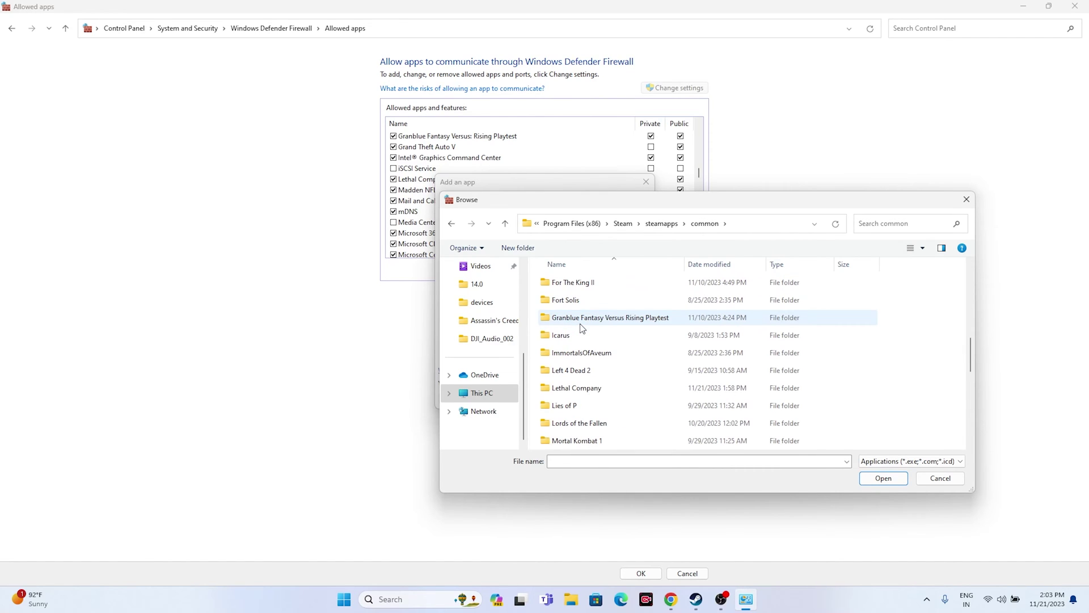
{"action": "left_click", "coordinate": [590, 390]}
{"action": "double_click", "coordinate": [592, 397]}
{"action": "left_click", "coordinate": [571, 318]}
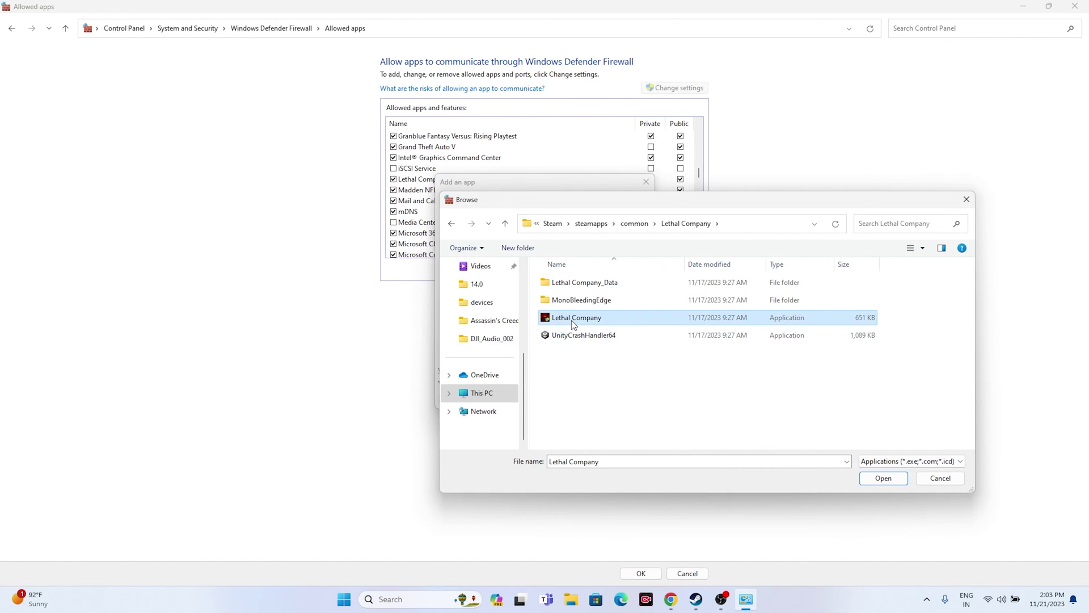
{"action": "left_click", "coordinate": [880, 481]}
{"action": "left_click", "coordinate": [583, 397]}
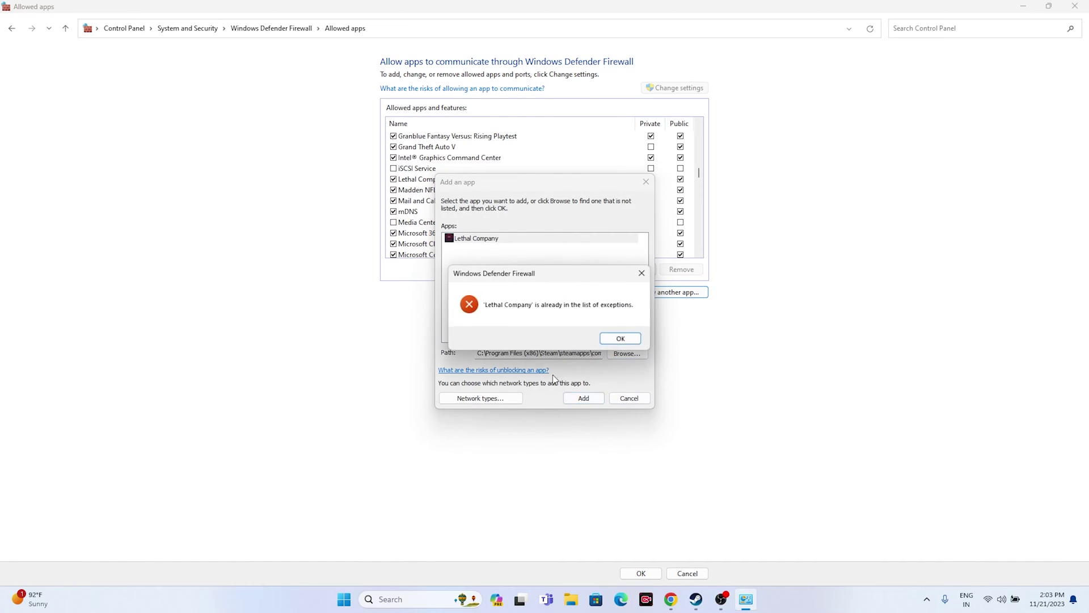
{"action": "left_click", "coordinate": [624, 339]}
{"action": "left_click", "coordinate": [632, 186]}
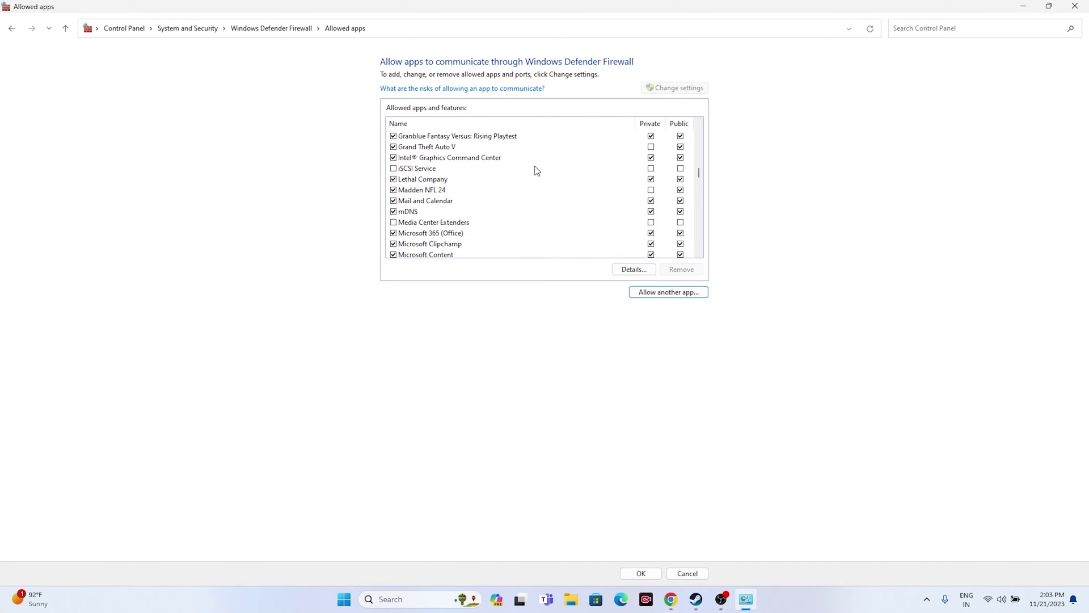
{"action": "left_click", "coordinate": [1075, 6]}
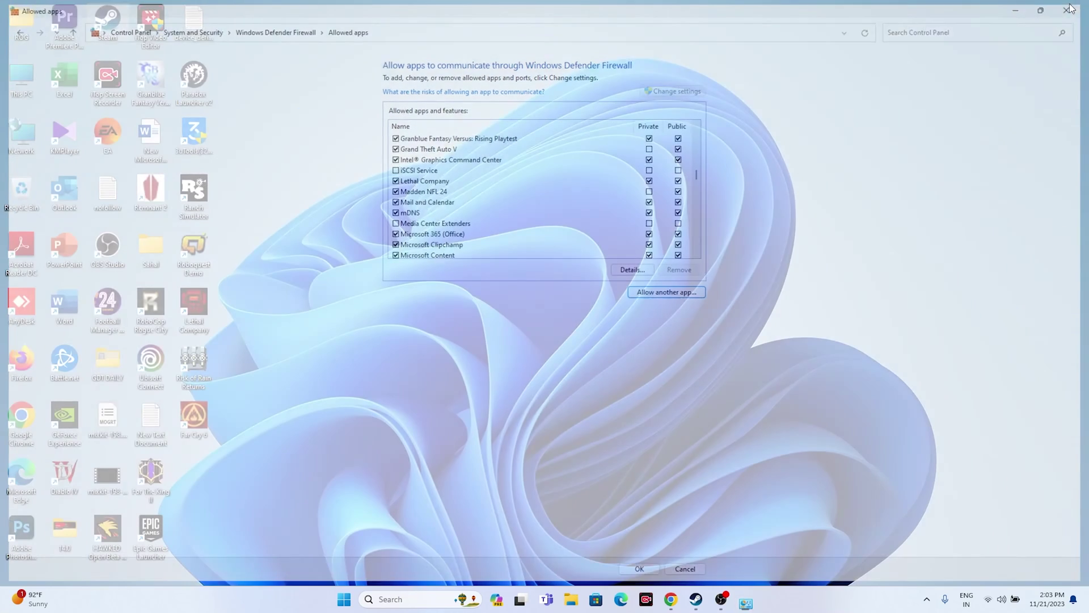
- Minimize Steam and start a Windows search beginning with "s"
{"action": "left_click", "coordinate": [707, 598]}
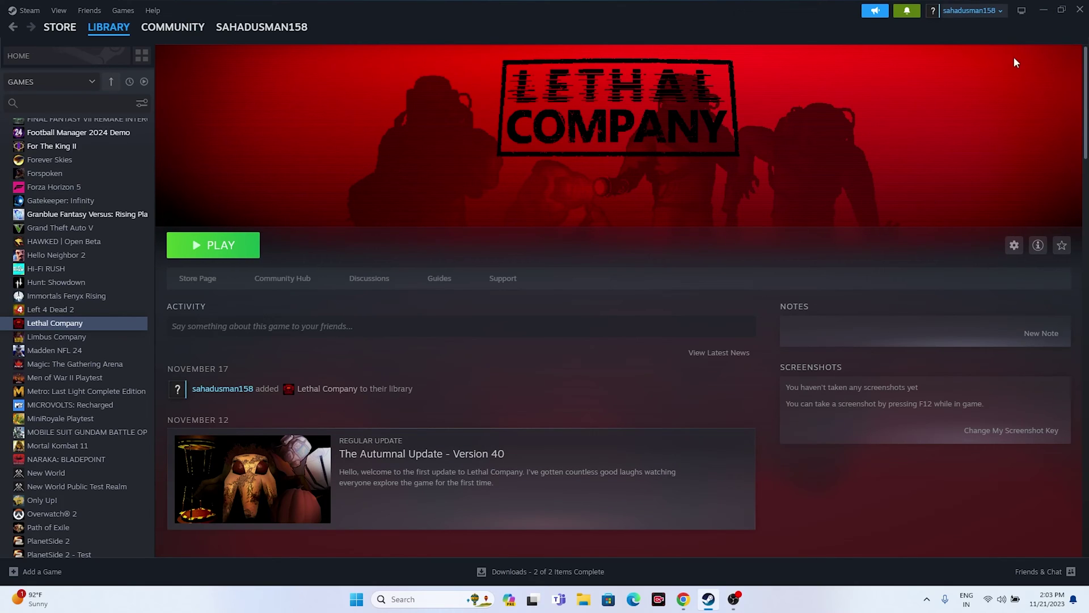
{"action": "left_click", "coordinate": [1043, 10]}
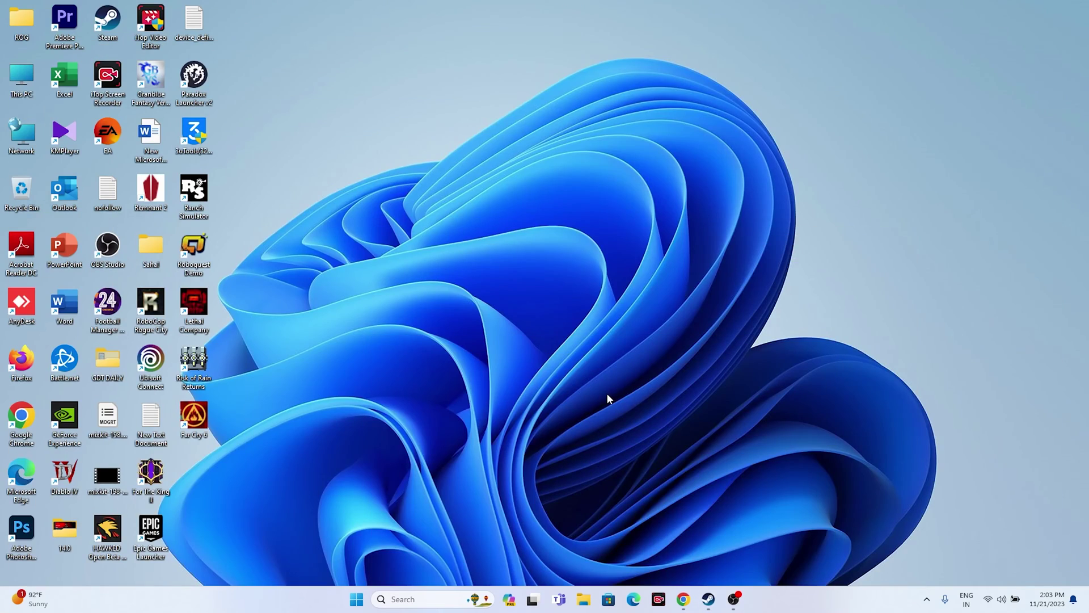
{"action": "left_click", "coordinate": [421, 603]}
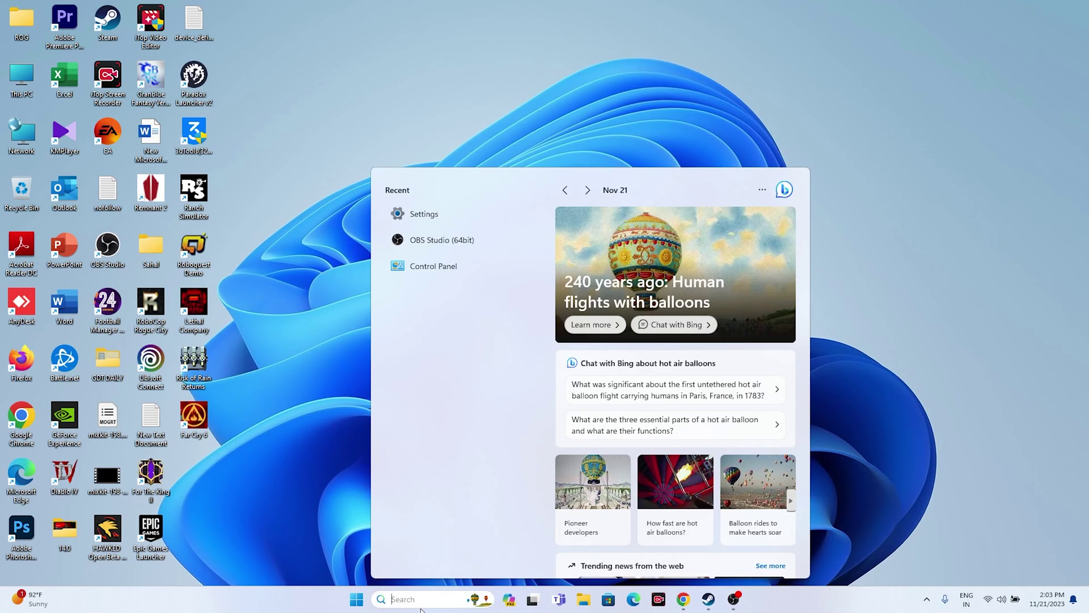
{"action": "type", "text": "s"}
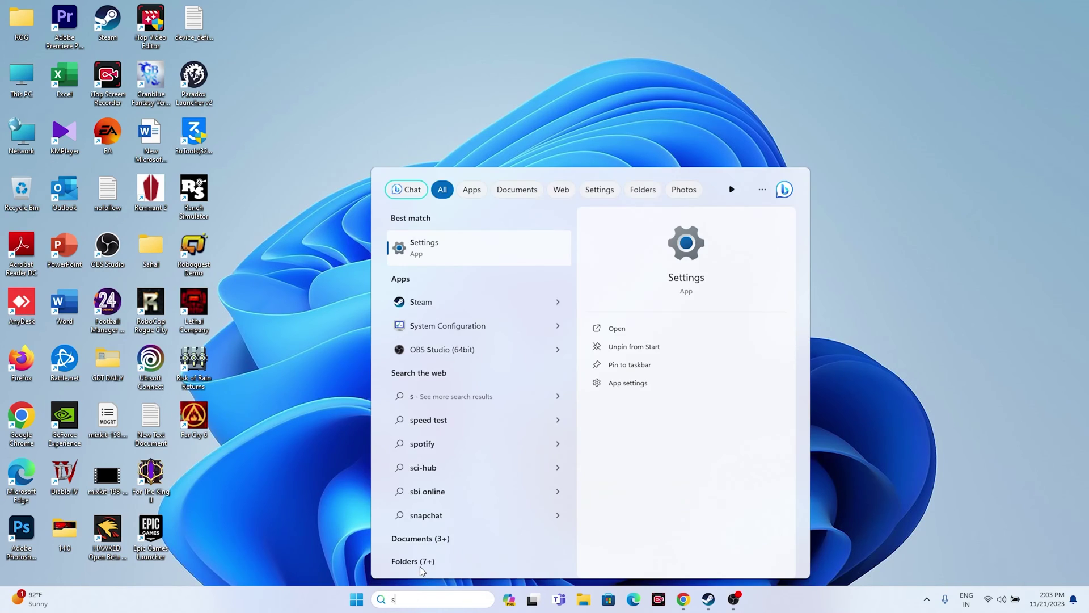
{"action": "type", "text": "s"}
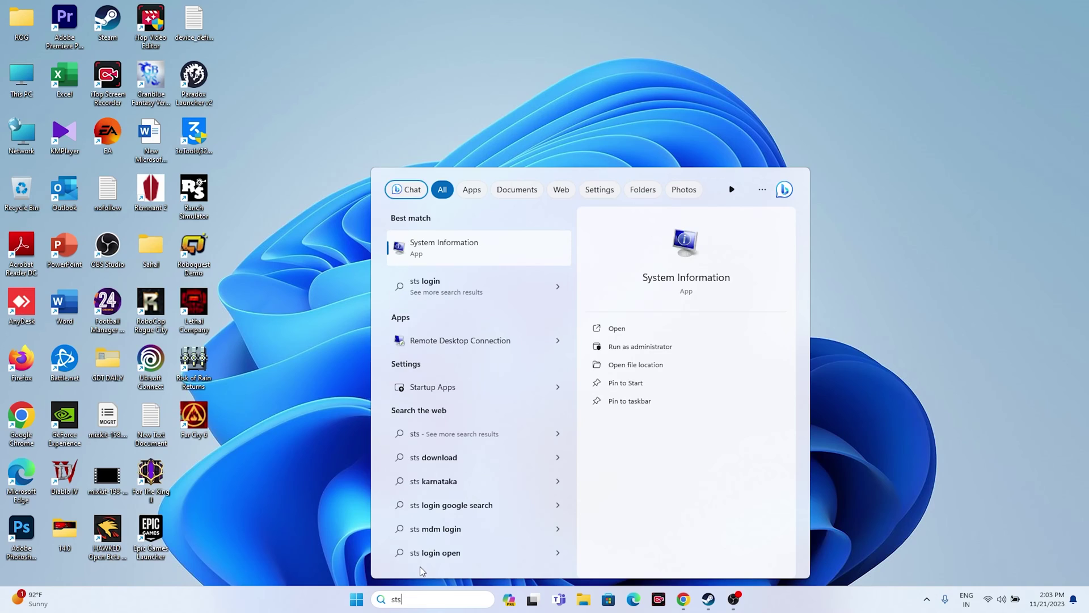
{"action": "type", "text": "e"}
{"action": "key", "text": "BackSpace"}
{"action": "type", "text": "em"}
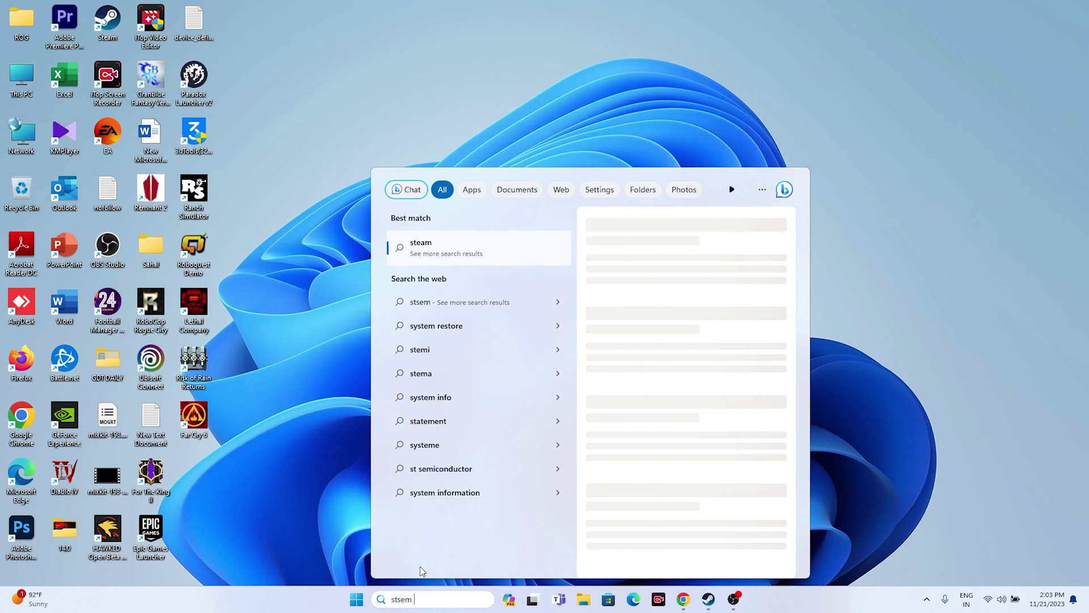
{"action": "key", "text": "BackSpace"}
{"action": "key", "text": "BackSpace"}
{"action": "key", "text": "BackSpace"}
{"action": "key", "text": "BackSpace"}
{"action": "key", "text": "BackSpace"}
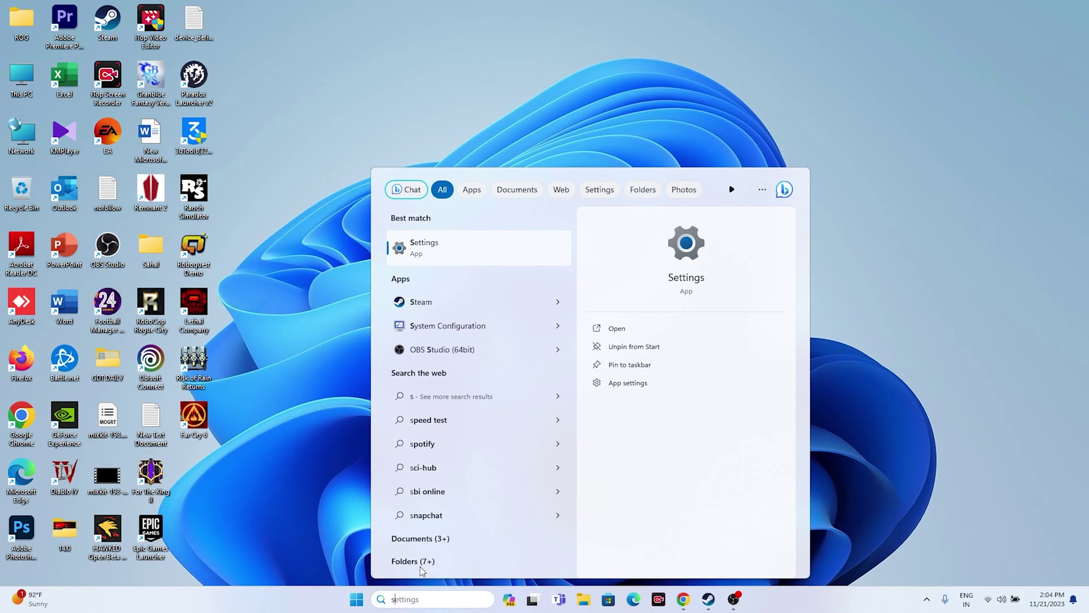
- Complete the search as "system co" and open the System Configuration app
{"action": "type", "text": "ystem c"}
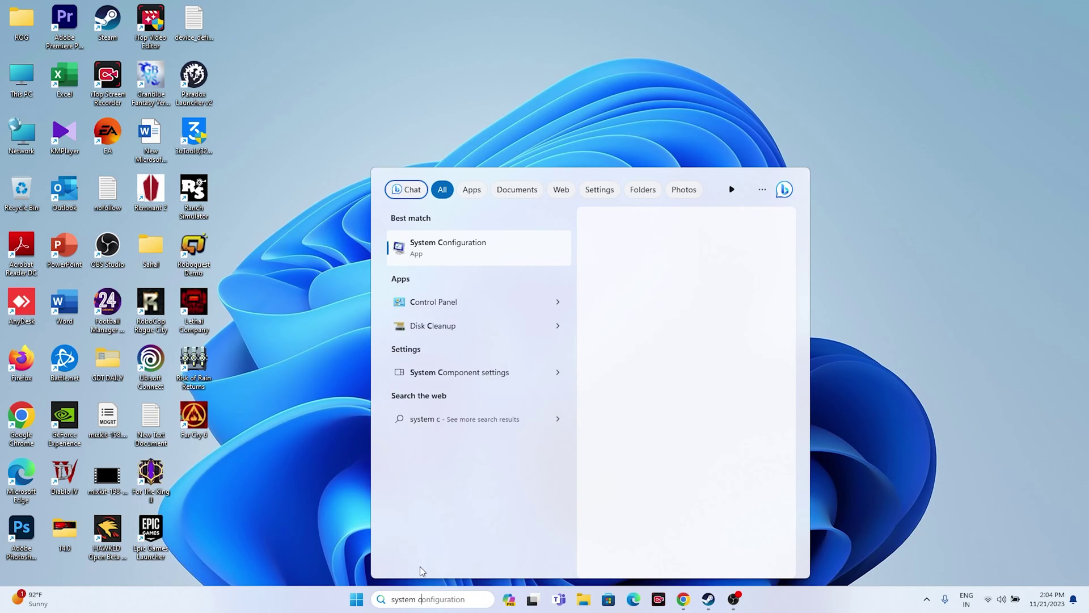
{"action": "type", "text": "o"}
{"action": "left_click", "coordinate": [472, 241]}
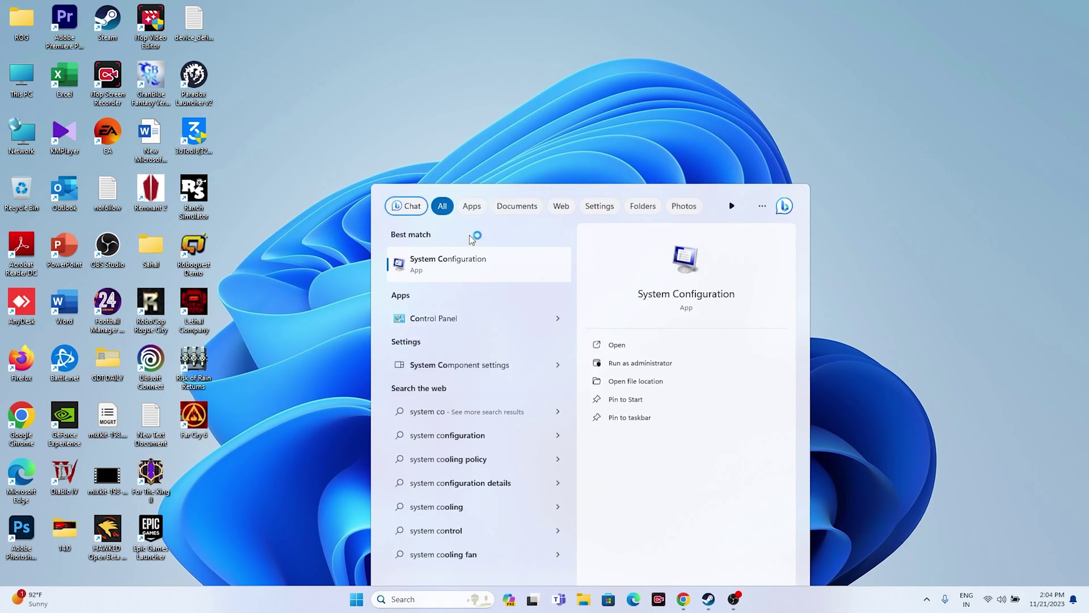
- Disable all services in System Configuration, hide all Microsoft services, apply the changes and exit without restarting
{"action": "left_click", "coordinate": [459, 211]}
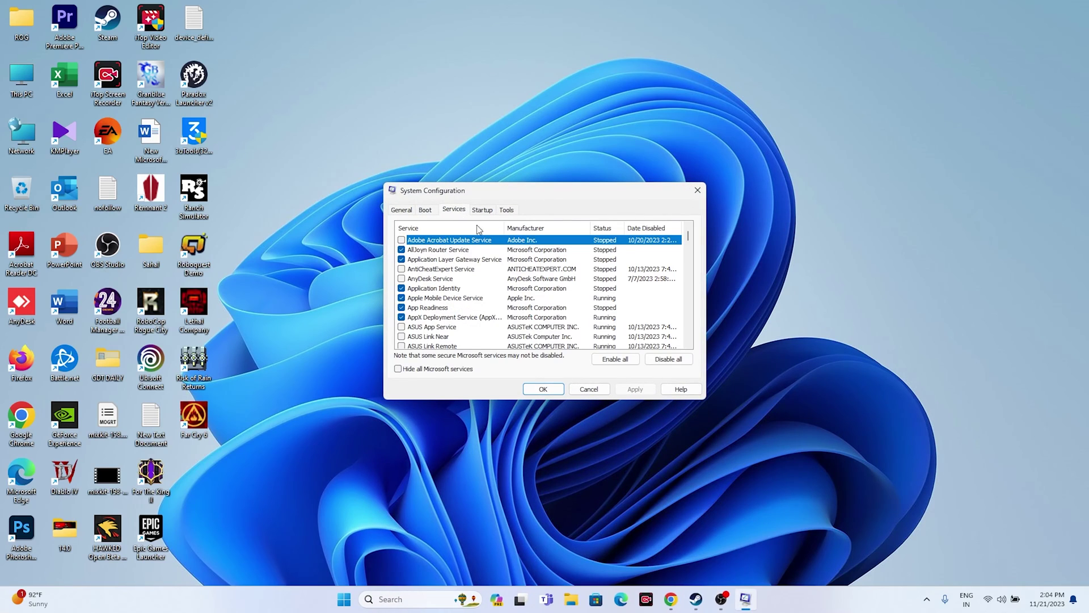
{"action": "left_click", "coordinate": [669, 359]}
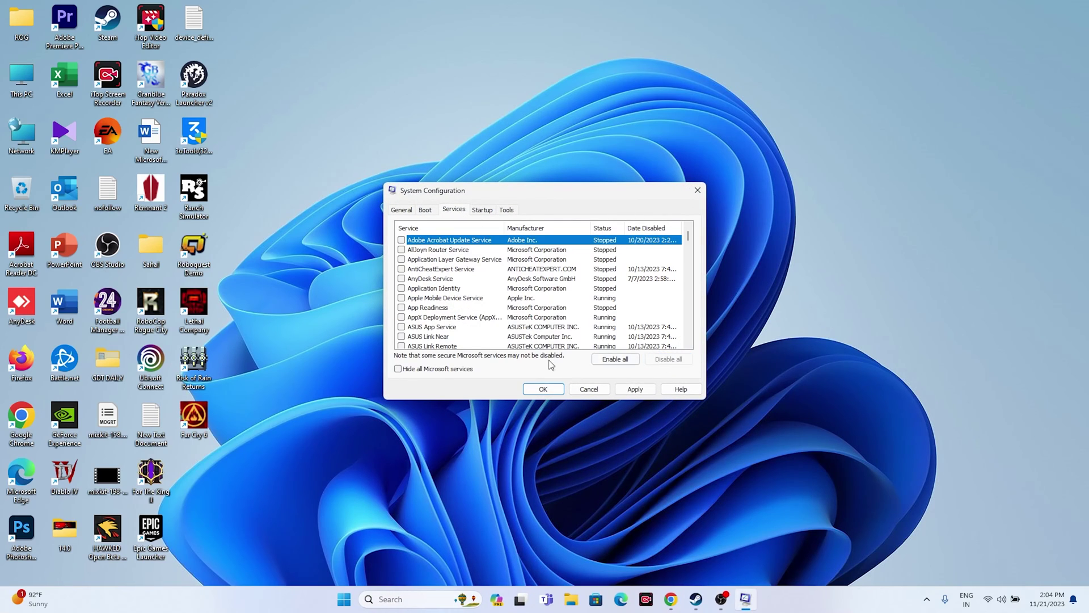
{"action": "left_click", "coordinate": [399, 370]}
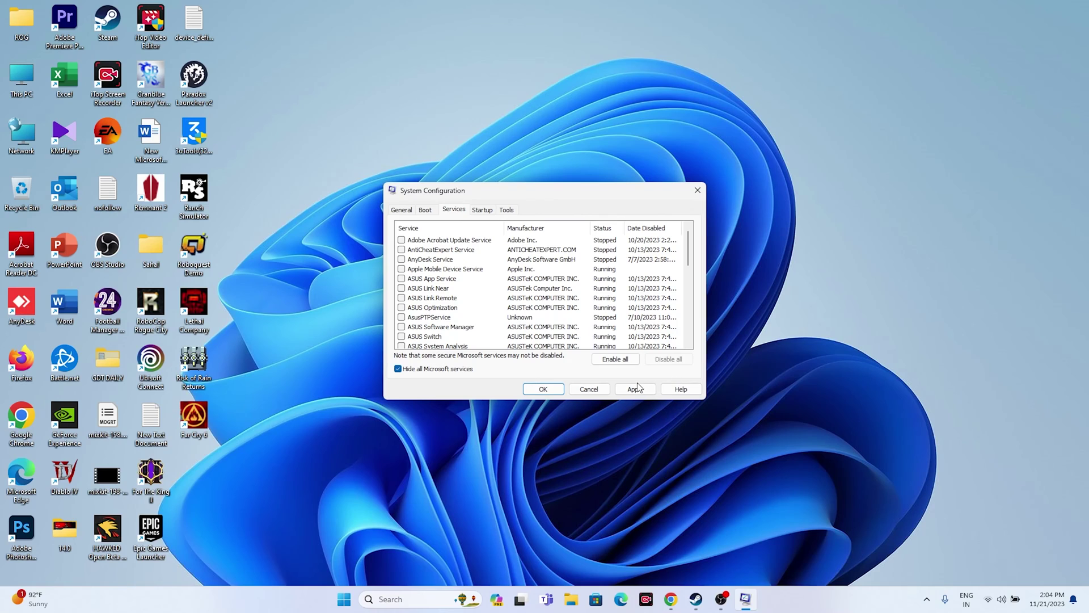
{"action": "left_click", "coordinate": [637, 388]}
{"action": "left_click", "coordinate": [543, 388]}
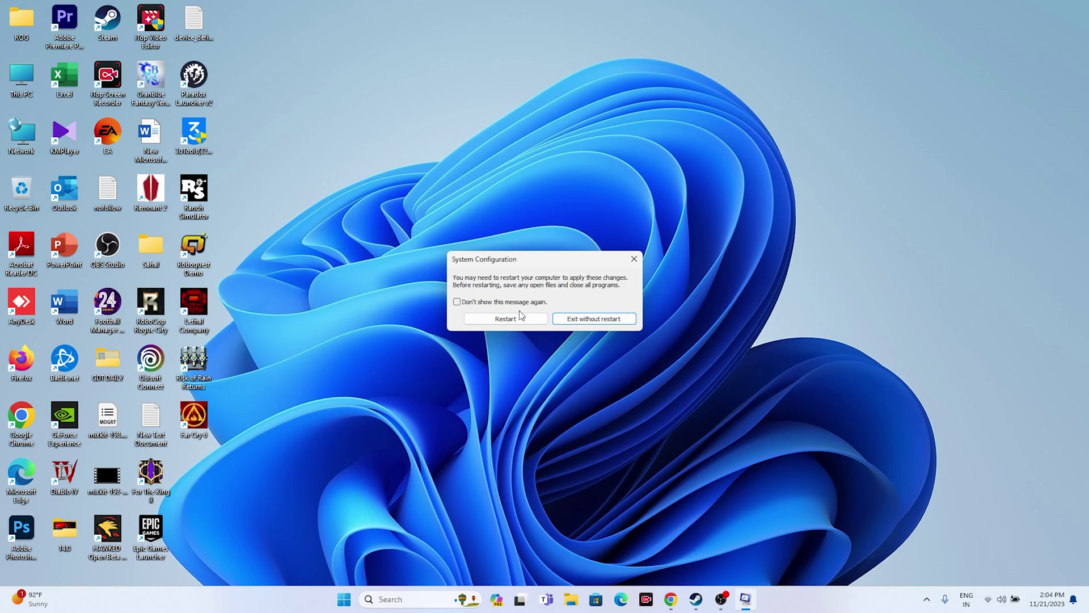
{"action": "left_click", "coordinate": [605, 321]}
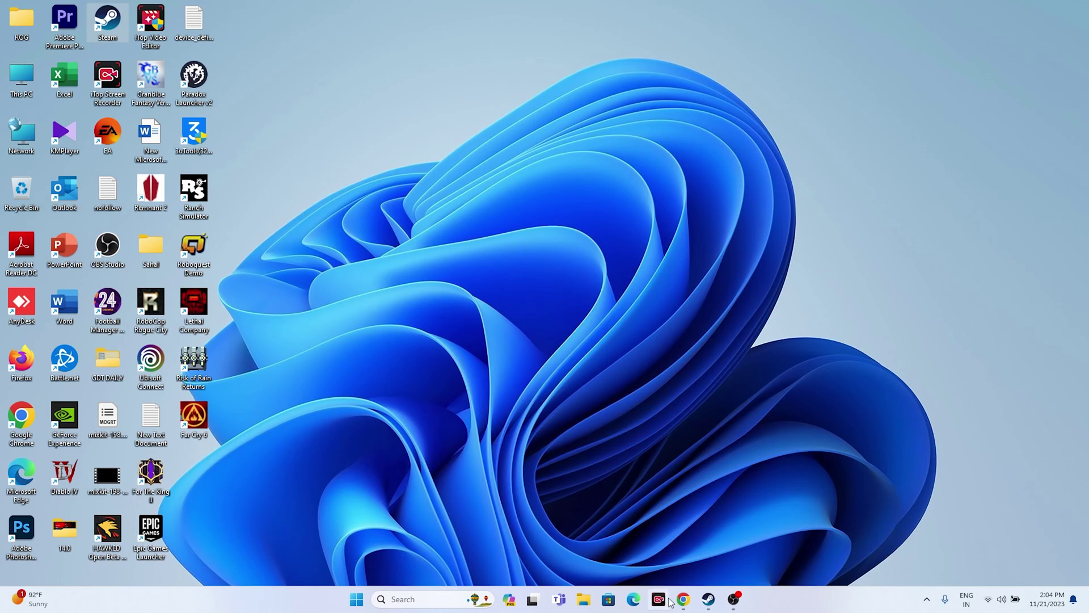
- Minimize Steam, switch to Chrome in a maximized window and bring up the NVIDIA GeForce Drivers page
{"action": "left_click", "coordinate": [708, 599]}
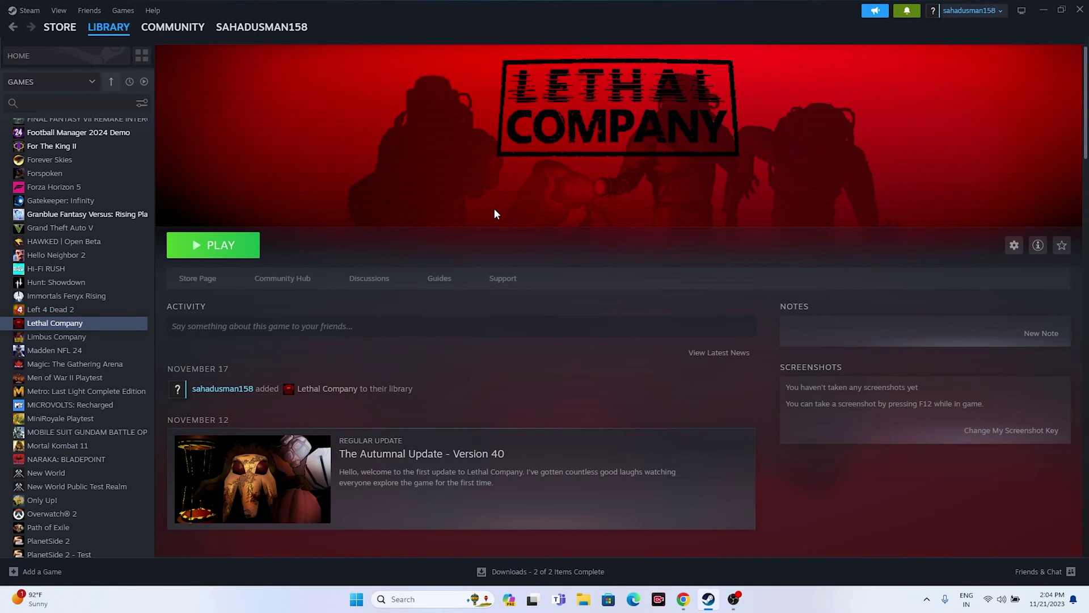
{"action": "left_click", "coordinate": [1046, 10]}
{"action": "left_click", "coordinate": [681, 597]}
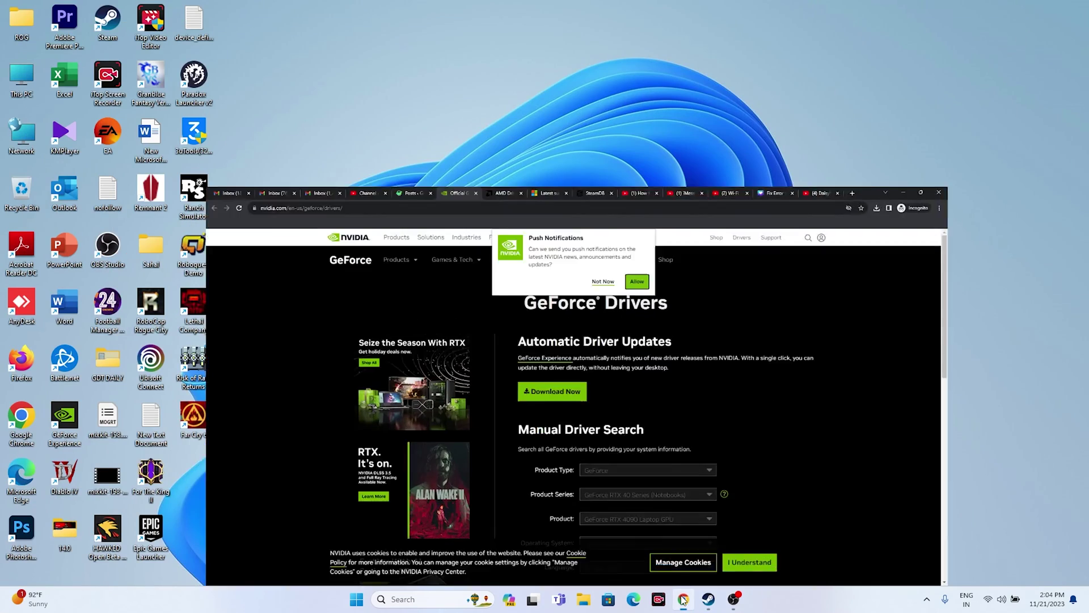
{"action": "double_click", "coordinate": [486, 196]}
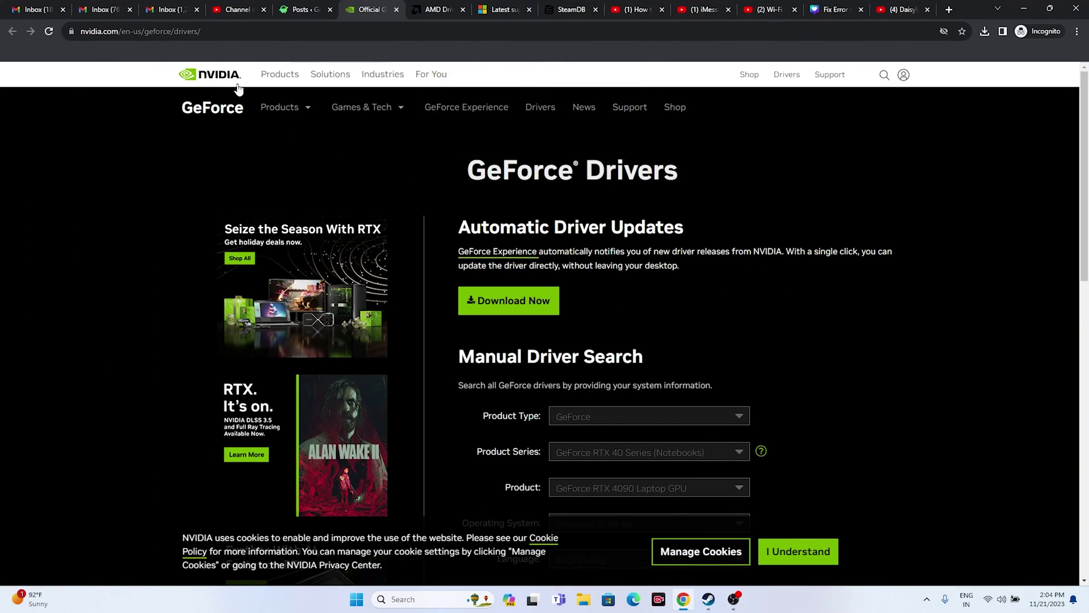
{"action": "left_click", "coordinate": [451, 9]}
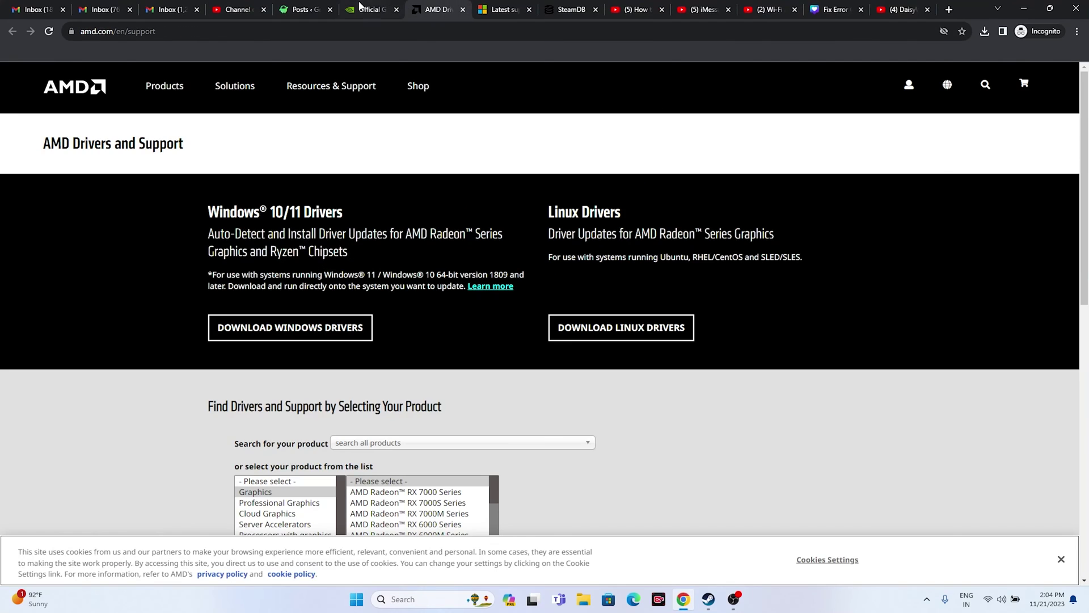
{"action": "left_click", "coordinate": [363, 9]}
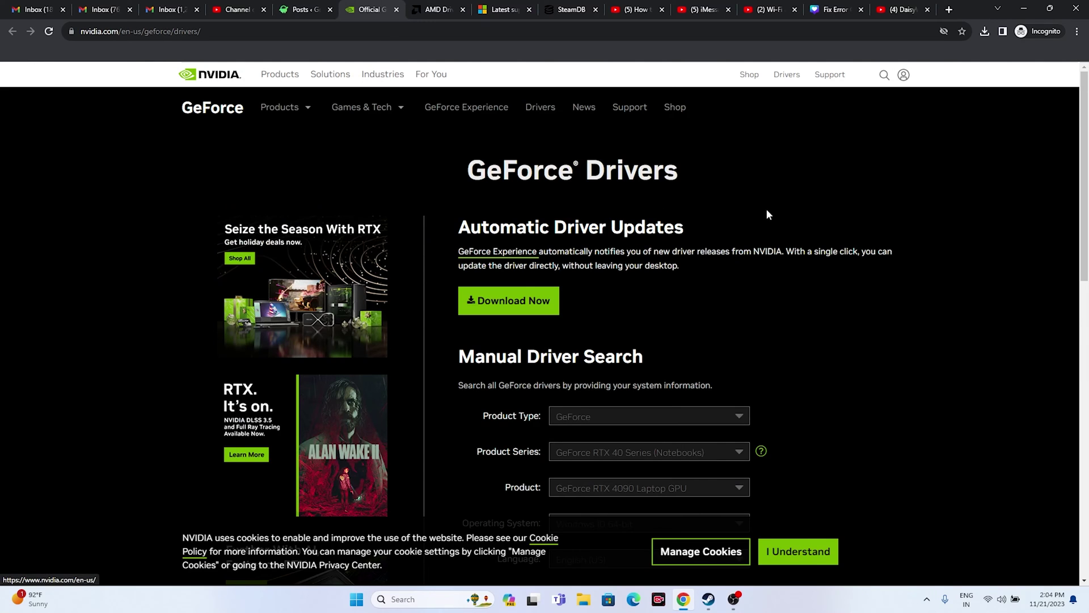
- Check the Manual Driver Search options for product type, product series, product, operating system and language
{"action": "scroll", "coordinate": [956, 224], "scroll_direction": "down", "scroll_amount": 4}
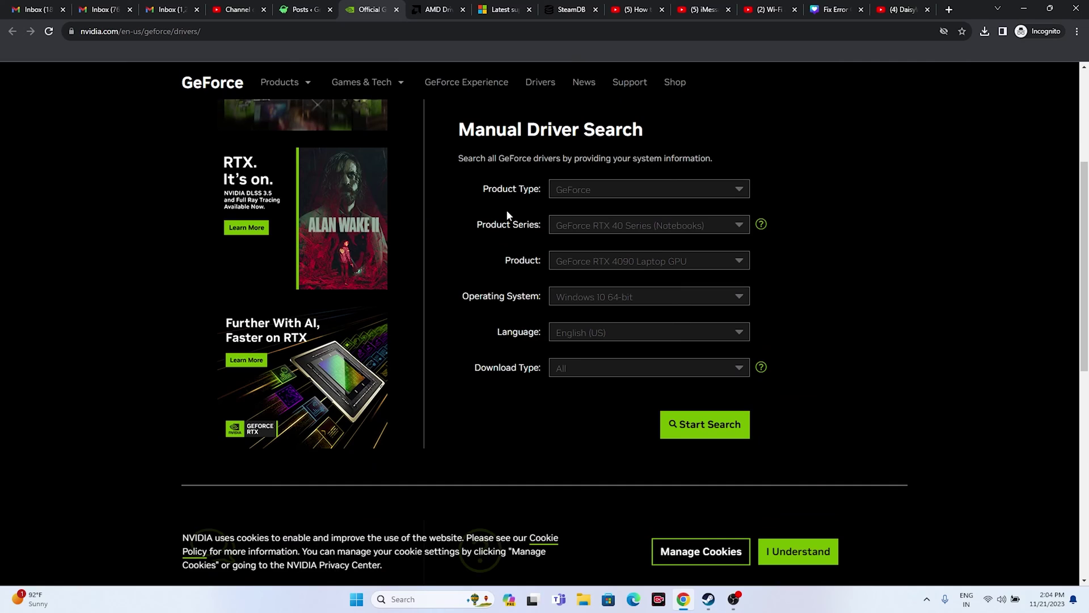
{"action": "left_click", "coordinate": [563, 192]}
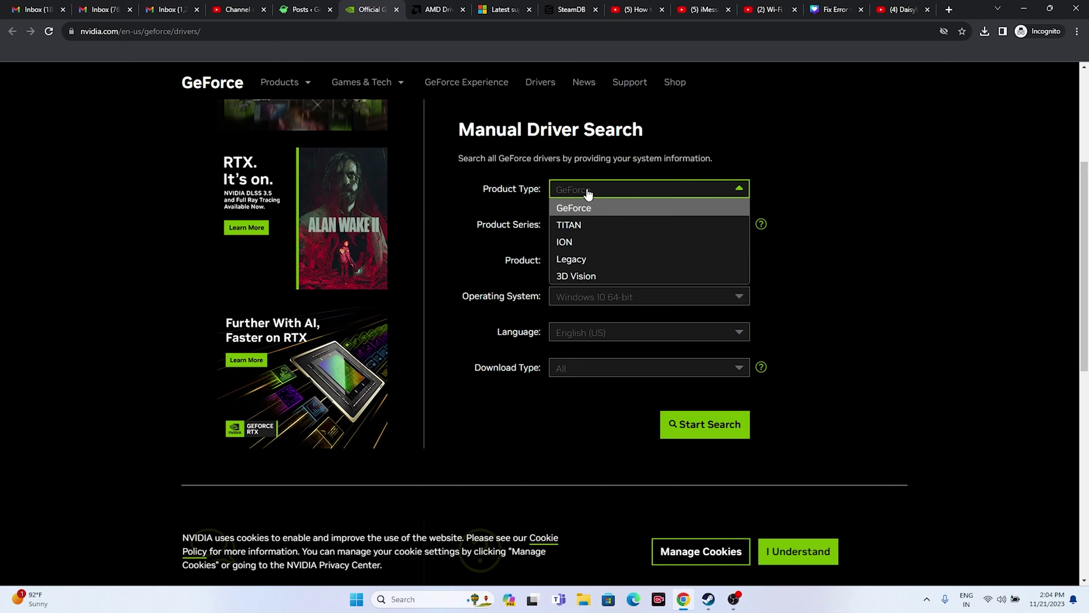
{"action": "left_click", "coordinate": [583, 191]}
{"action": "left_click", "coordinate": [576, 227]}
{"action": "left_click", "coordinate": [586, 245]}
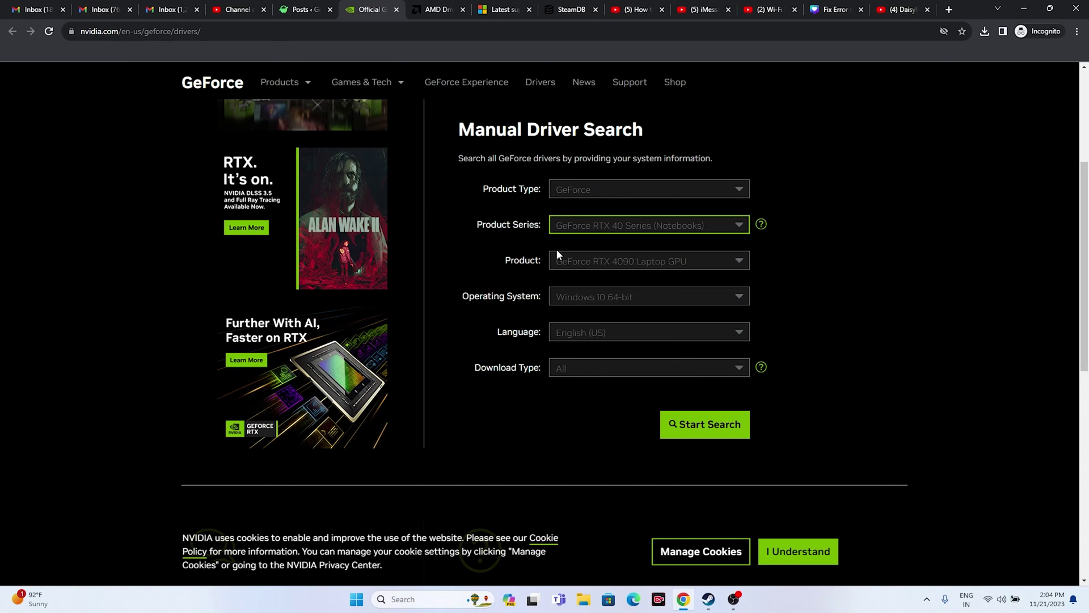
{"action": "left_click", "coordinate": [585, 266]}
{"action": "left_click", "coordinate": [583, 280]}
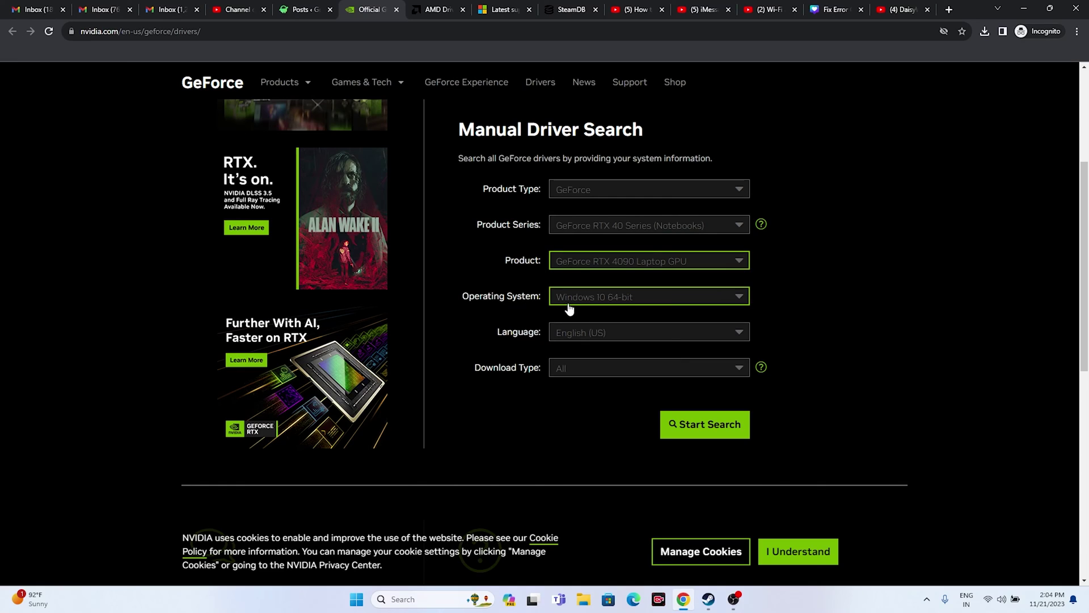
{"action": "left_click", "coordinate": [567, 299]}
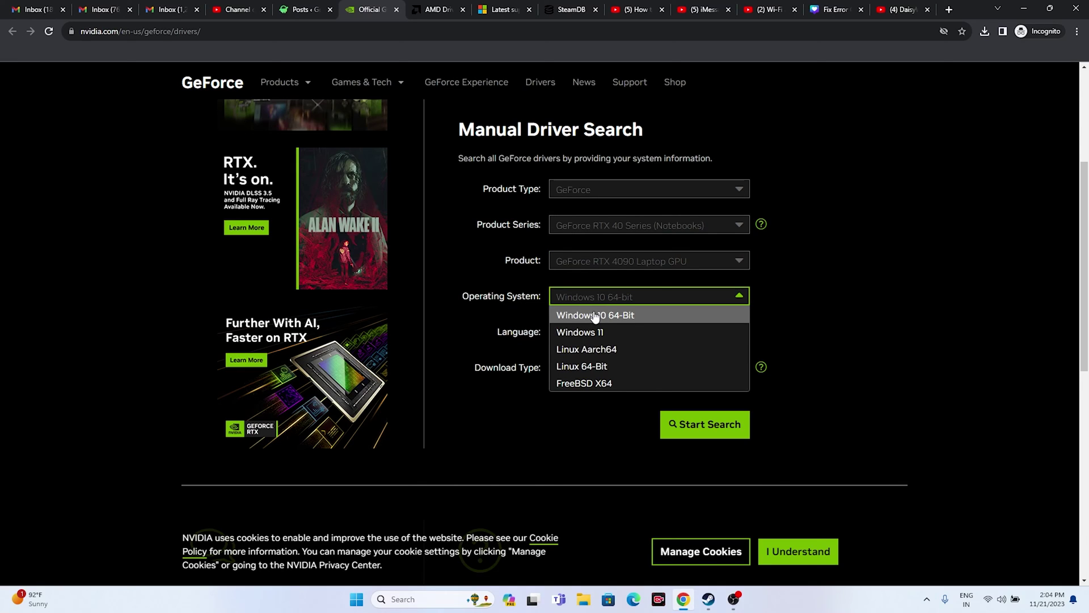
{"action": "left_click", "coordinate": [811, 331]}
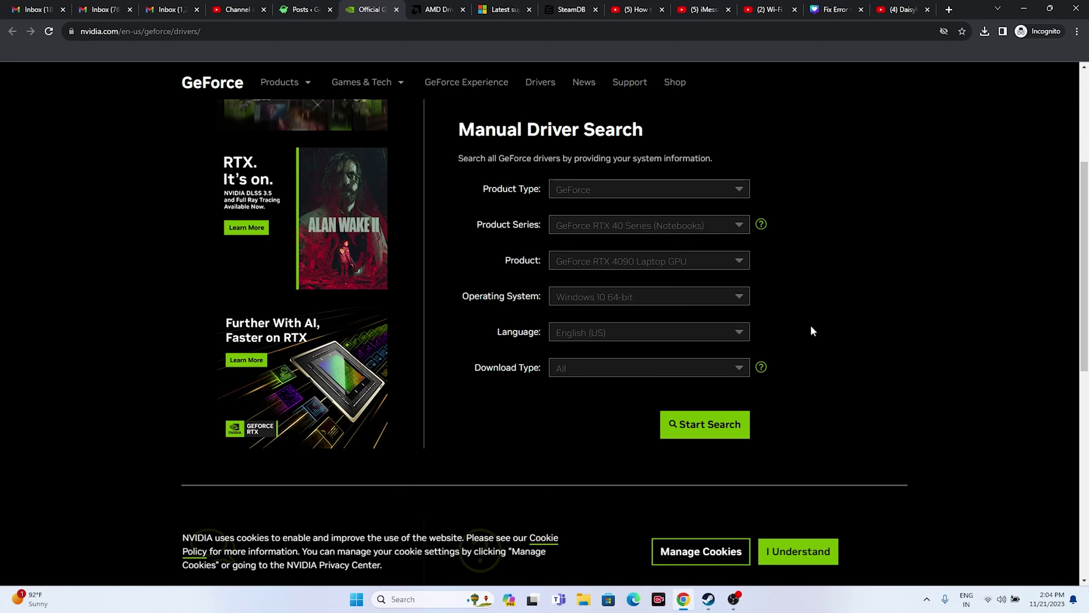
{"action": "left_click", "coordinate": [615, 335]}
{"action": "left_click", "coordinate": [567, 348]}
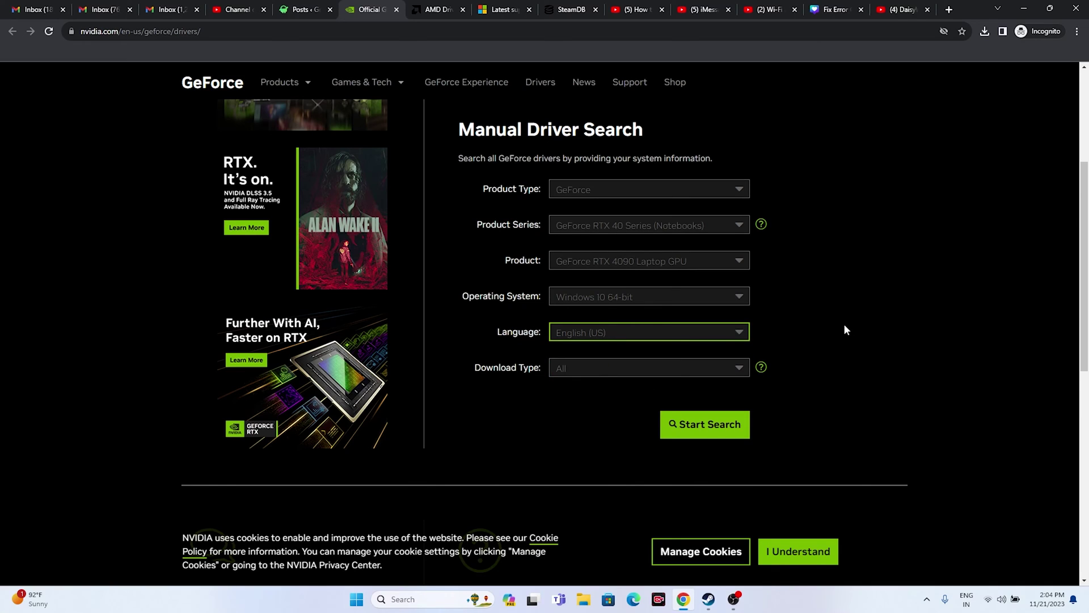
- Run the manual GeForce driver search and highlight the version and release date of the first Game Ready Driver
{"action": "scroll", "coordinate": [843, 324], "scroll_direction": "down", "scroll_amount": 2}
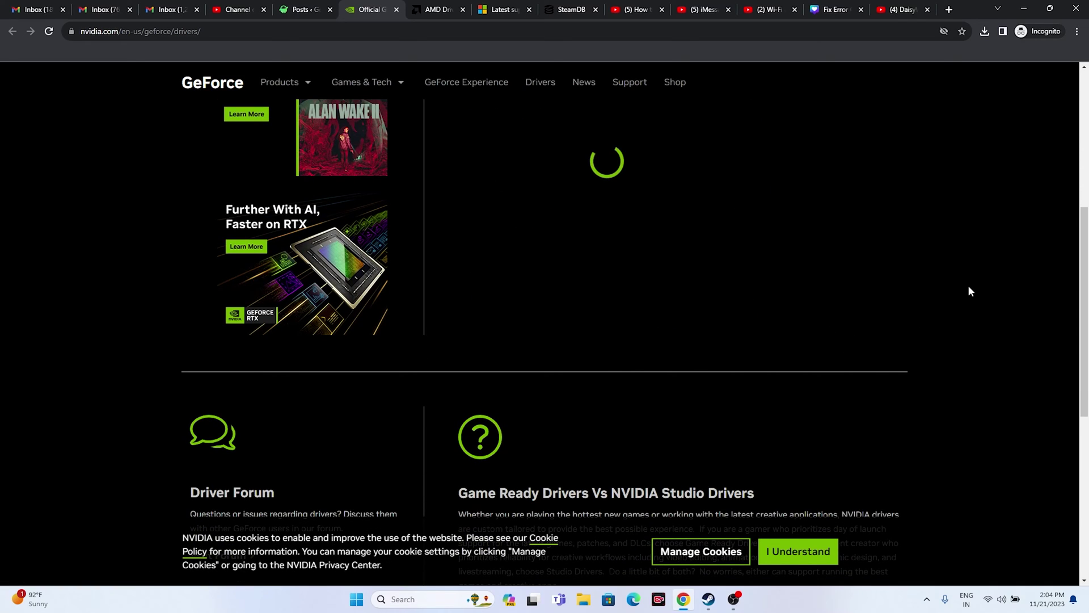
{"action": "scroll", "coordinate": [939, 227], "scroll_direction": "up", "scroll_amount": 1}
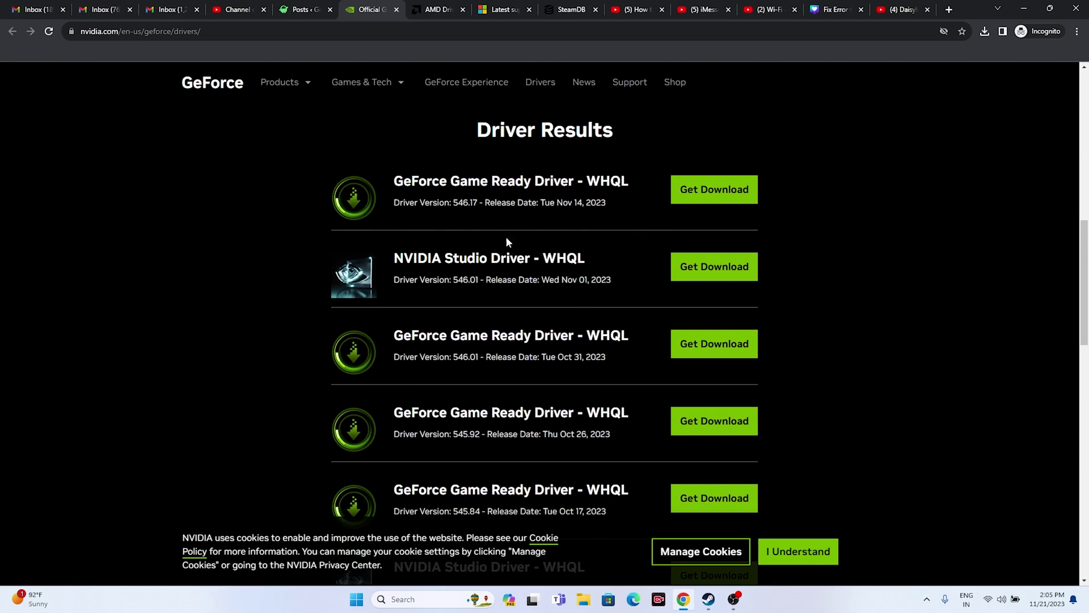
{"action": "left_click_drag", "start_coordinate": [452, 203], "coordinate": [477, 203]}
{"action": "left_click_drag", "start_coordinate": [558, 203], "coordinate": [604, 204]}
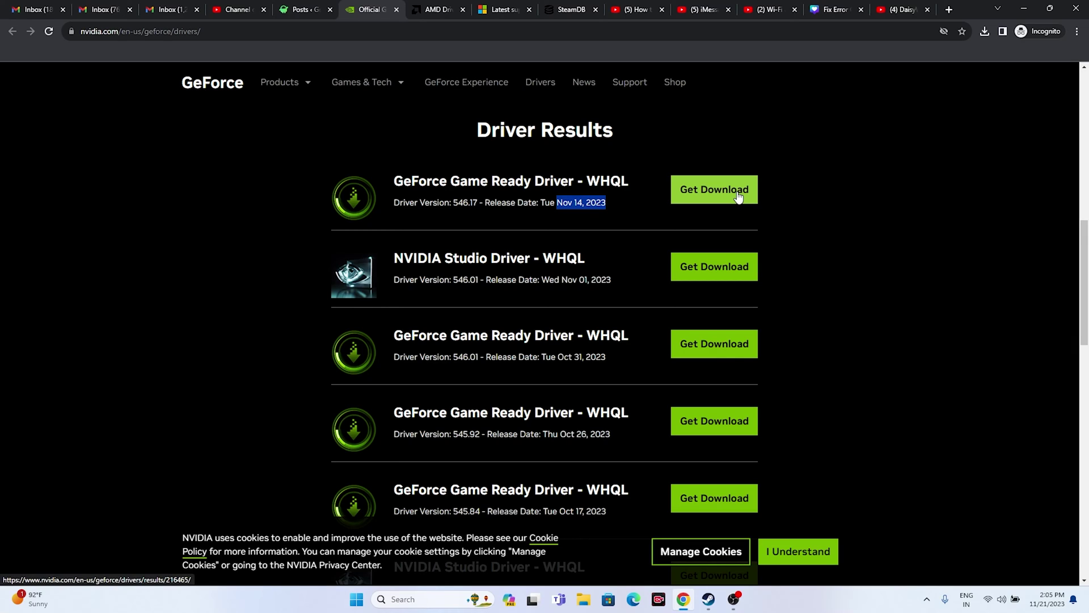
- On the AMD support page, select the Radeon RX 7600S from the RX 7000S Series and open its drivers page
{"action": "left_click", "coordinate": [435, 9]}
{"action": "scroll", "coordinate": [579, 297], "scroll_direction": "down", "scroll_amount": 3}
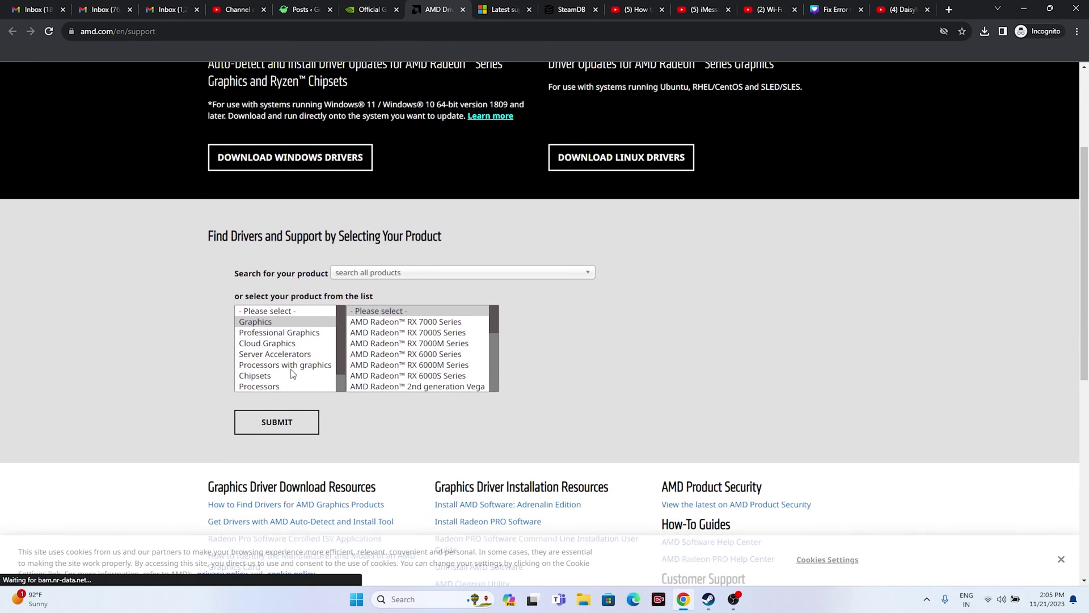
{"action": "left_click", "coordinate": [388, 334]}
{"action": "left_click", "coordinate": [564, 323]}
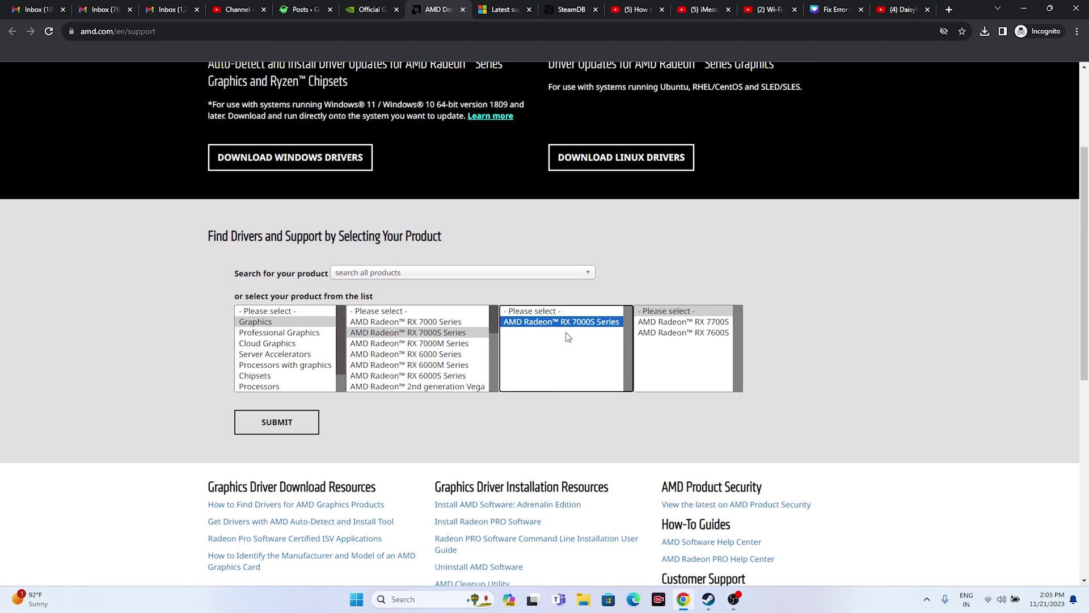
{"action": "left_click", "coordinate": [652, 334]}
{"action": "left_click", "coordinate": [277, 422]}
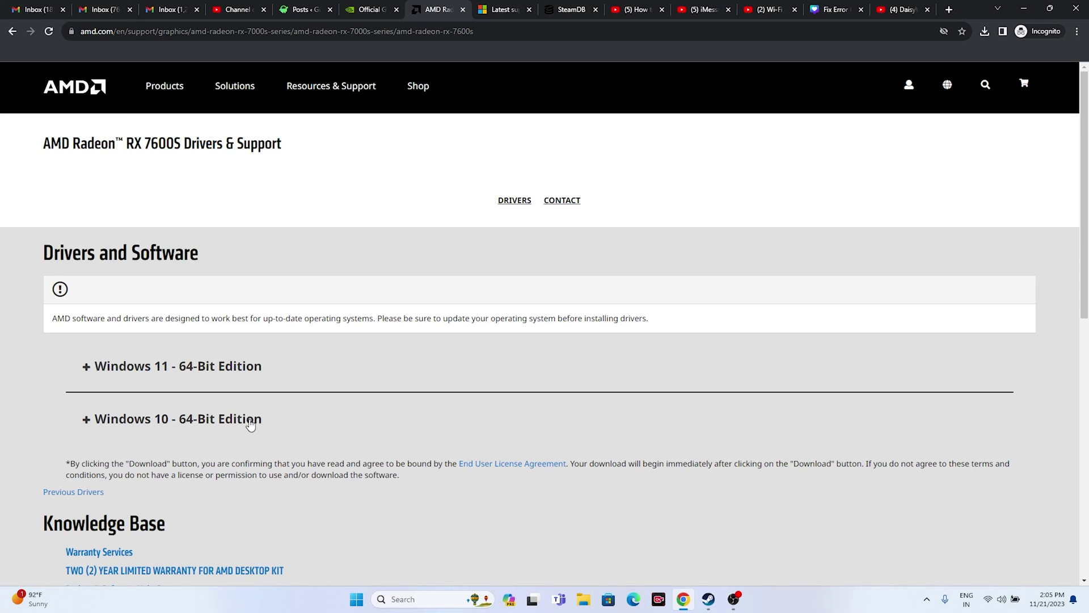
- Examine the X64 and X86 downloads on the Microsoft Visual C++ Redistributable page, and minimize the browser
{"action": "left_click", "coordinate": [501, 9]}
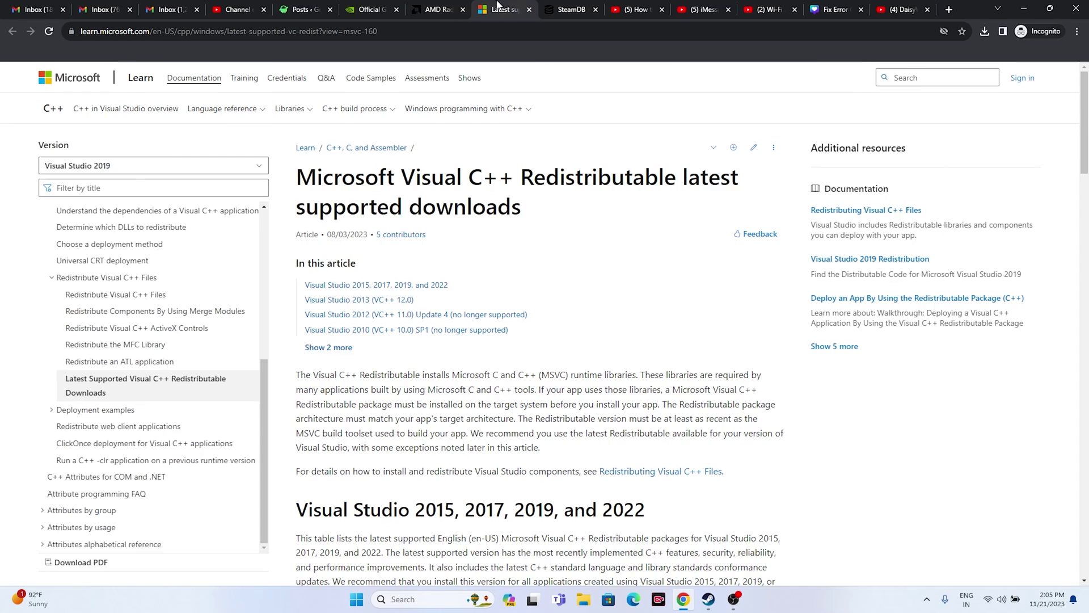
{"action": "left_click_drag", "start_coordinate": [536, 220], "coordinate": [296, 180]}
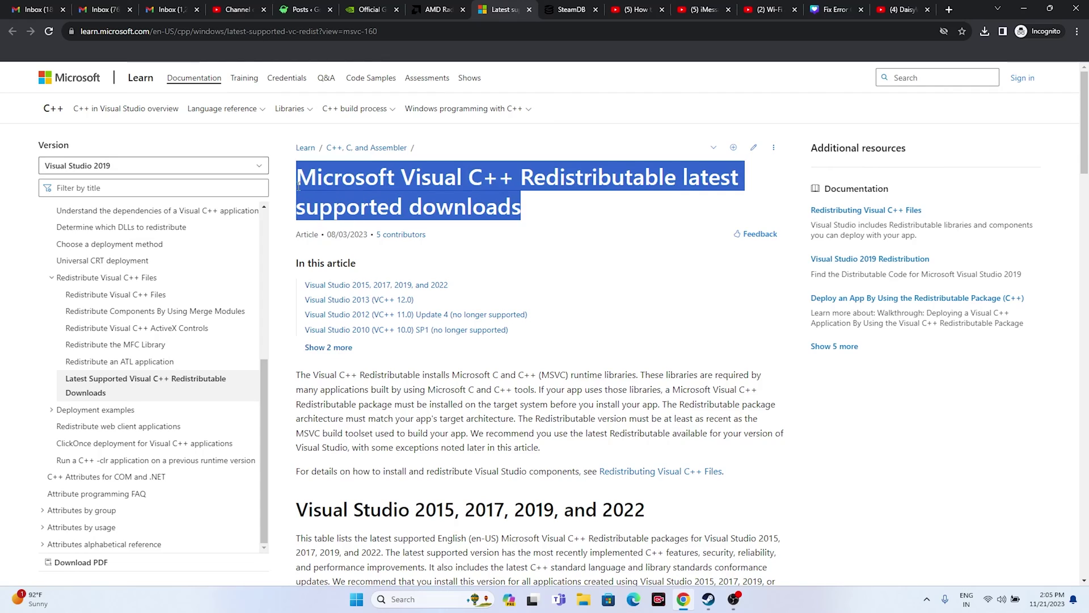
{"action": "left_click", "coordinate": [590, 205]}
{"action": "scroll", "coordinate": [589, 203], "scroll_direction": "down", "scroll_amount": 6}
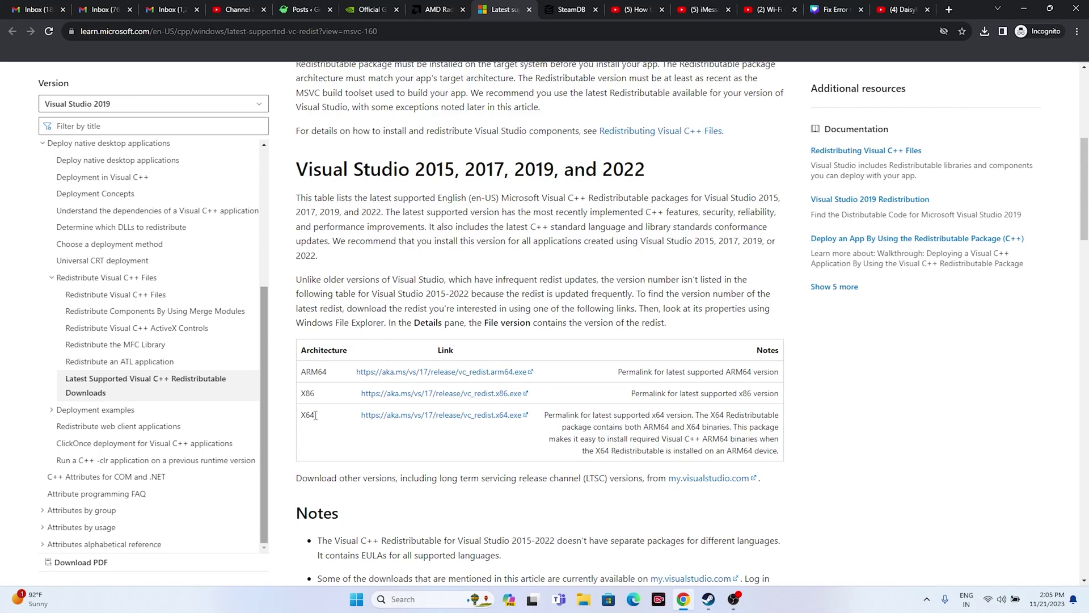
{"action": "left_click_drag", "start_coordinate": [316, 414], "coordinate": [301, 393]}
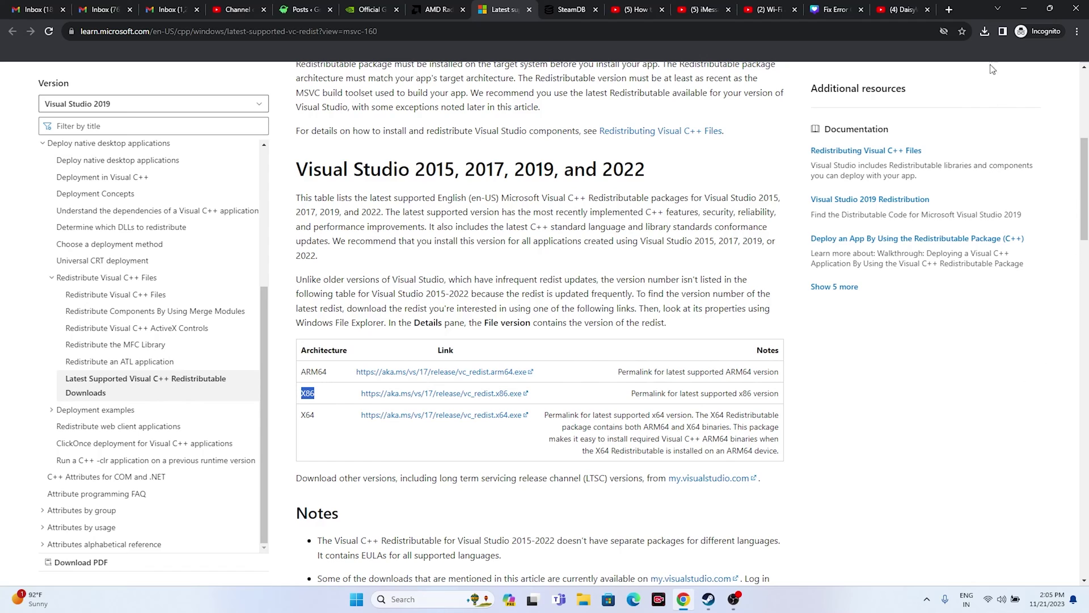
{"action": "left_click", "coordinate": [1026, 8]}
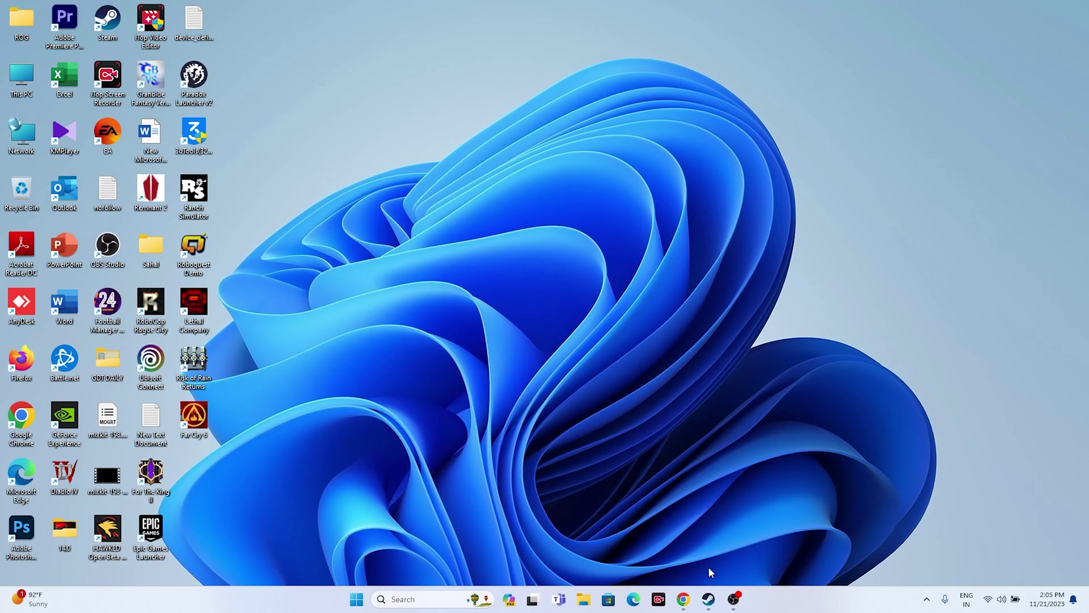
- In Steam, open Lethal Company's properties, enter "-dx112" as the launch option and close the properties
{"action": "left_click", "coordinate": [708, 599]}
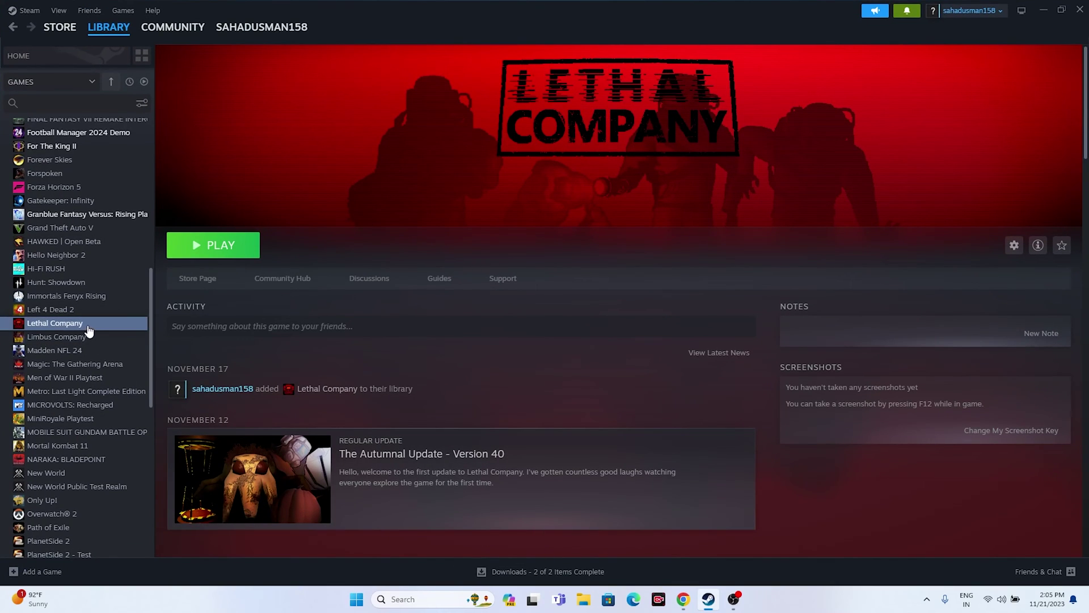
{"action": "right_click", "coordinate": [91, 326]}
{"action": "left_click", "coordinate": [112, 413]}
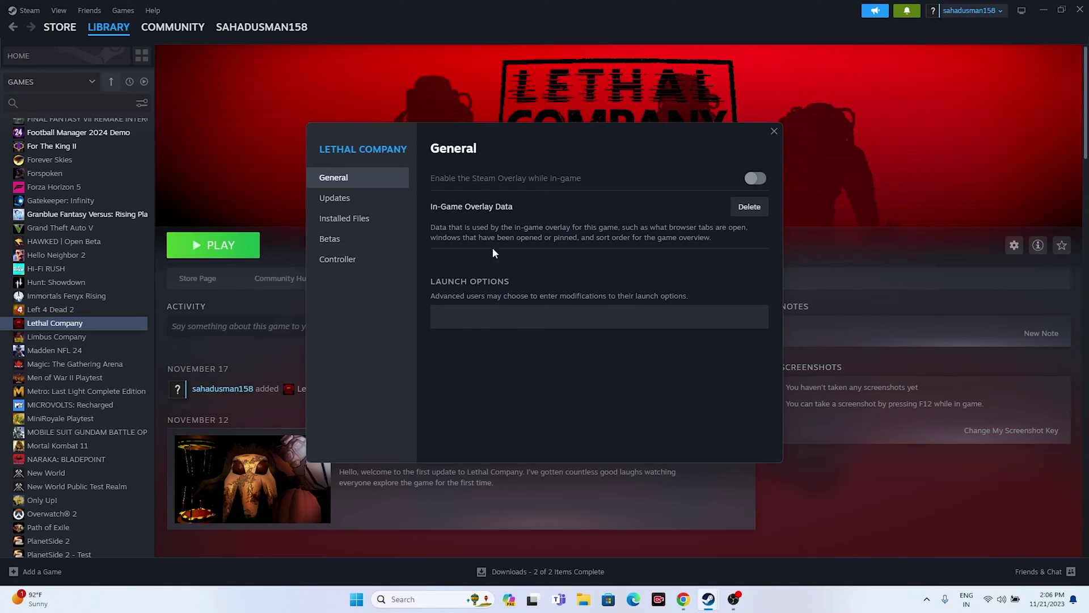
{"action": "left_click", "coordinate": [488, 316]}
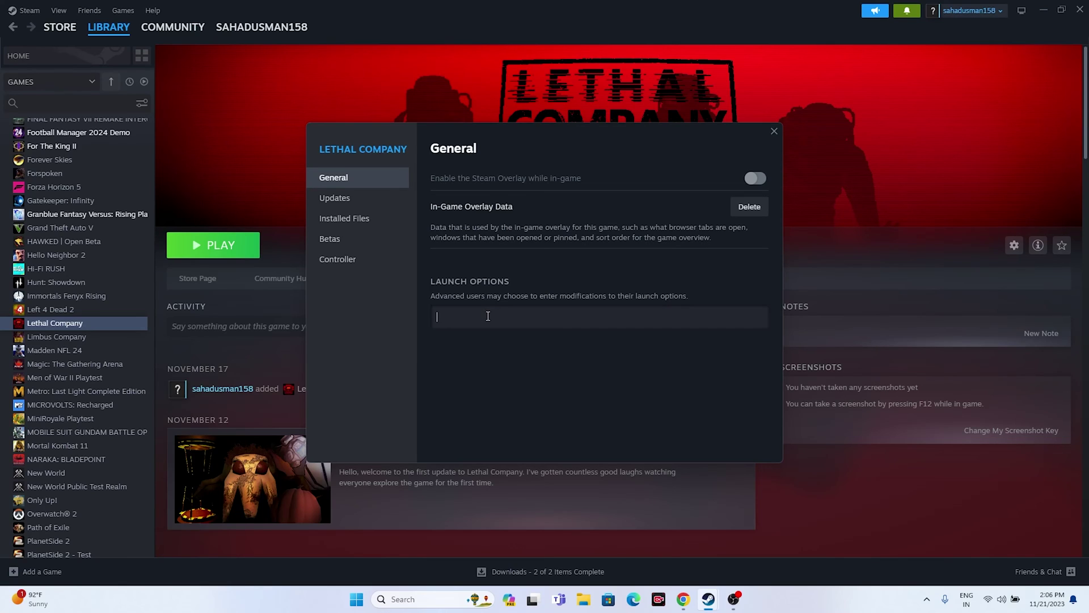
{"action": "type", "text": "-dx112"}
{"action": "left_click", "coordinate": [771, 132]}
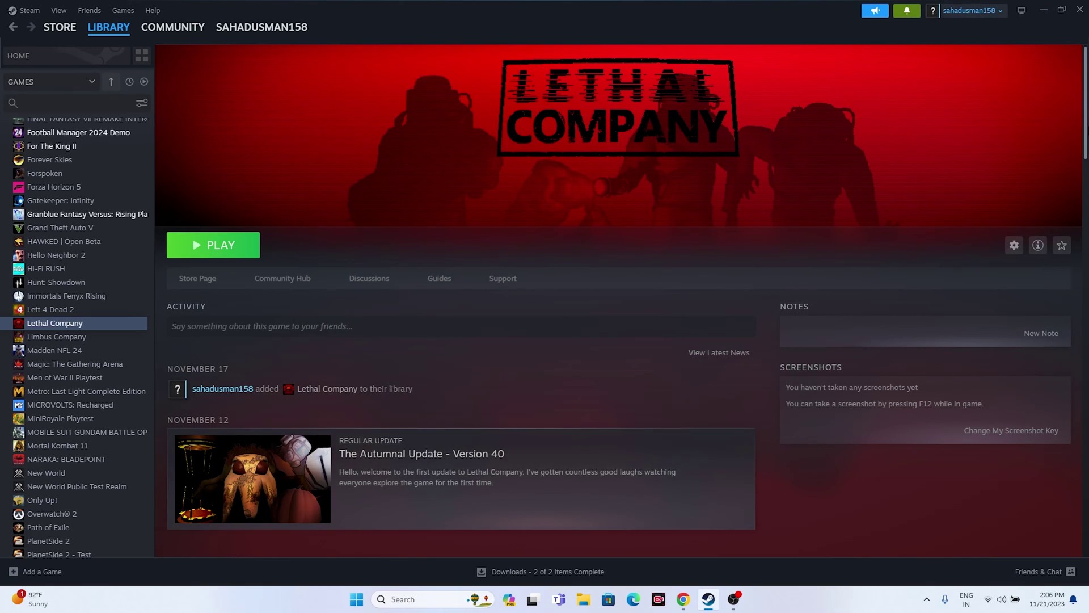
- Minimize Steam and open Task Manager
{"action": "left_click", "coordinate": [1043, 10]}
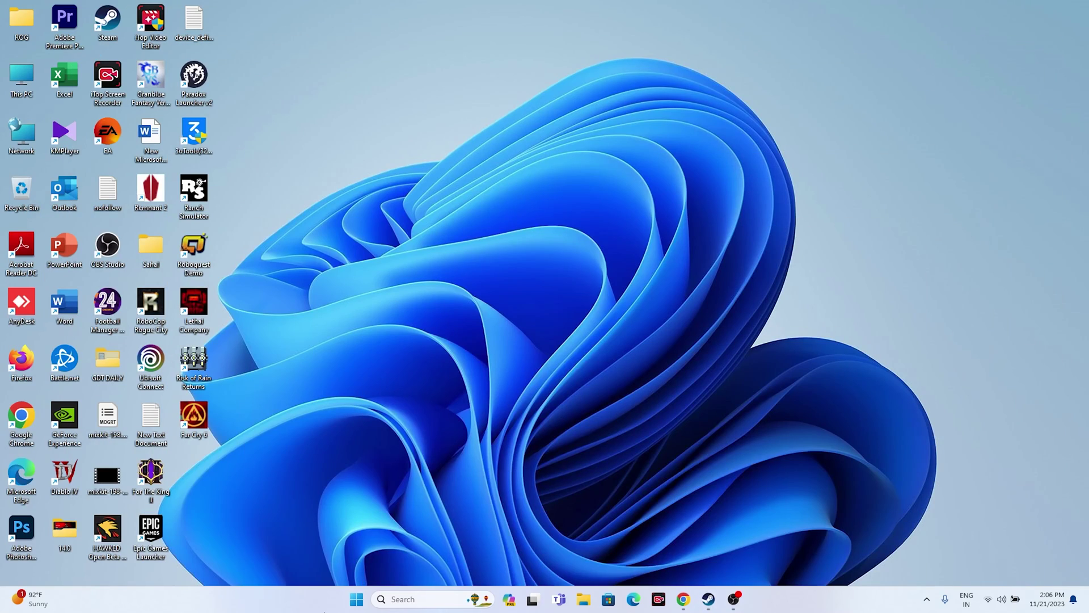
{"action": "right_click", "coordinate": [356, 599]}
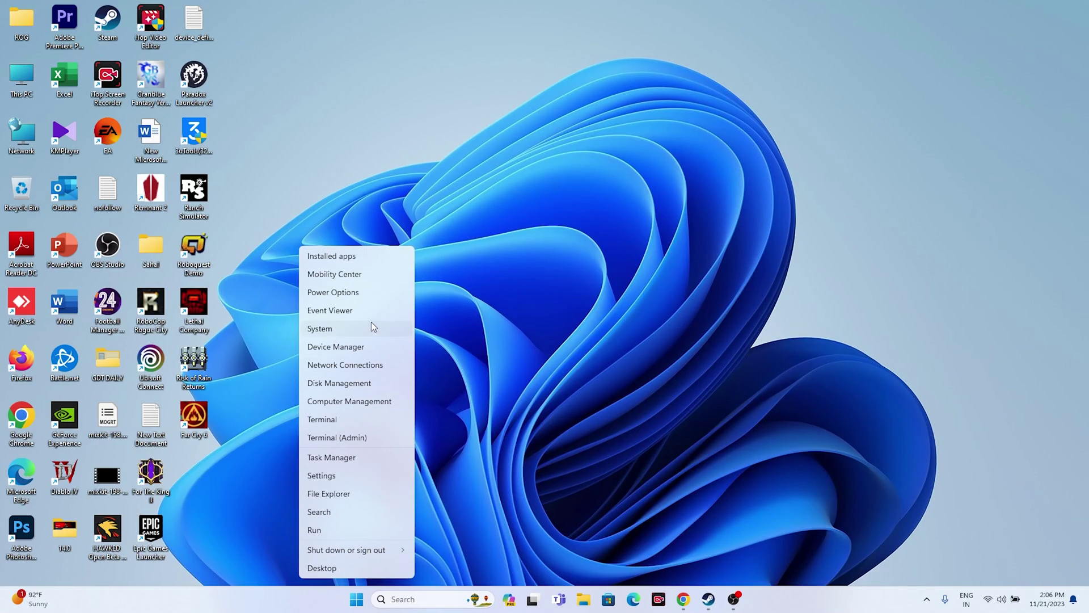
{"action": "left_click", "coordinate": [358, 458]}
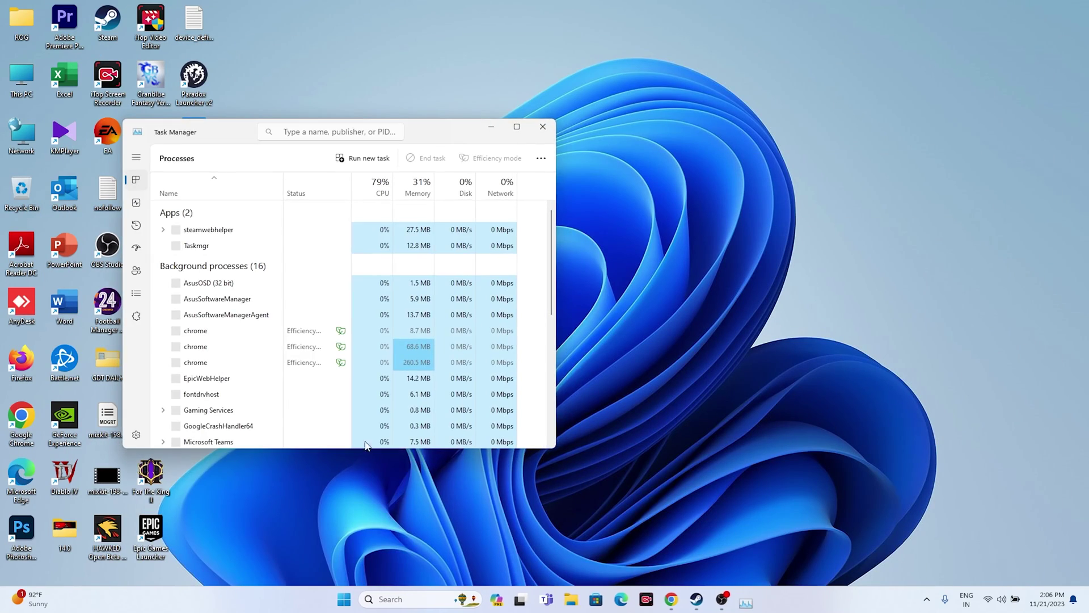
- Examine the running processes in a maximized Task Manager, close it, and briefly check Steam before minimizing it
{"action": "left_click", "coordinate": [517, 131]}
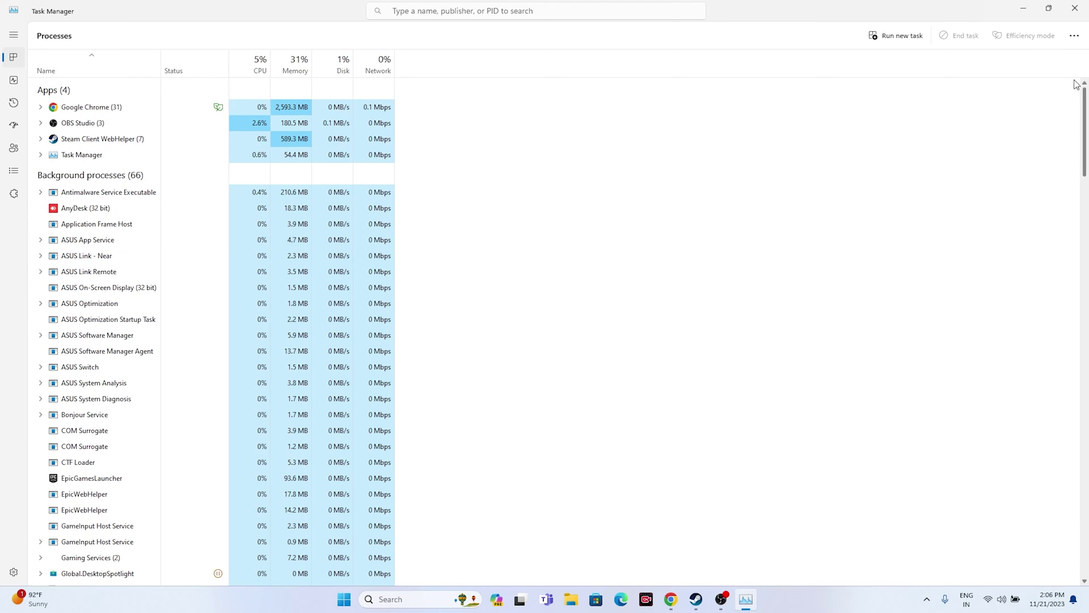
{"action": "left_click", "coordinate": [1075, 8]}
{"action": "left_click", "coordinate": [705, 605]}
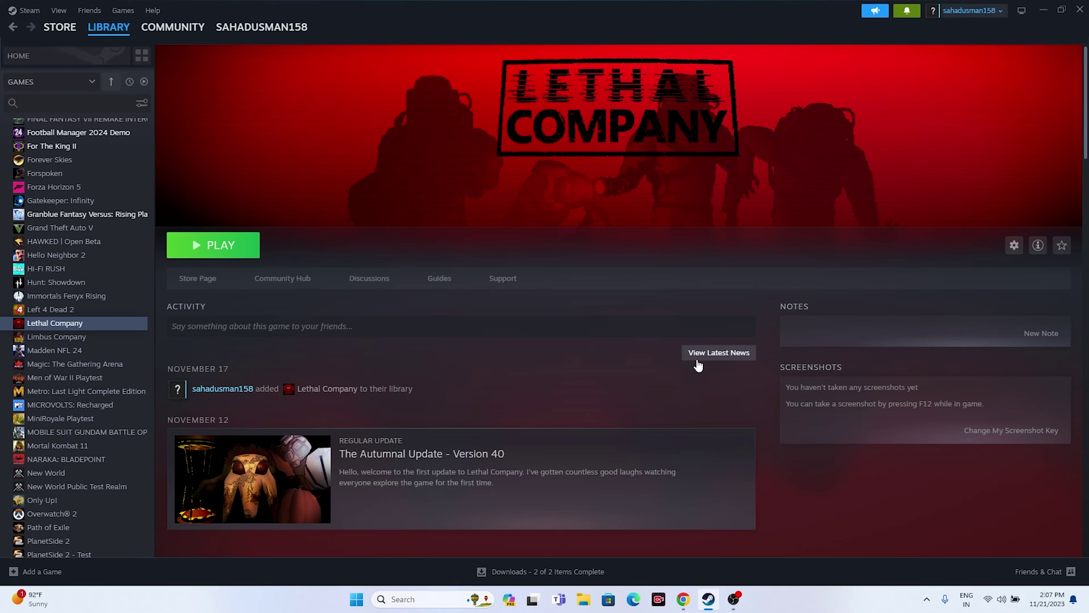
{"action": "left_click", "coordinate": [1043, 10]}
- Search Windows for "graph", open Graphics settings and find the custom options for apps
{"action": "left_click", "coordinate": [399, 600]}
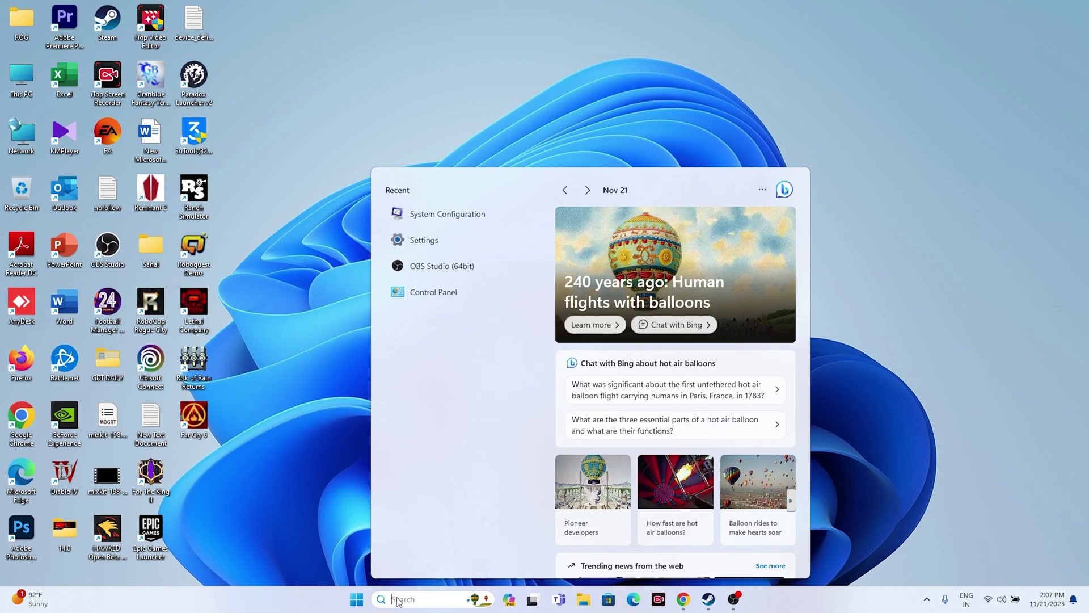
{"action": "type", "text": "graph"}
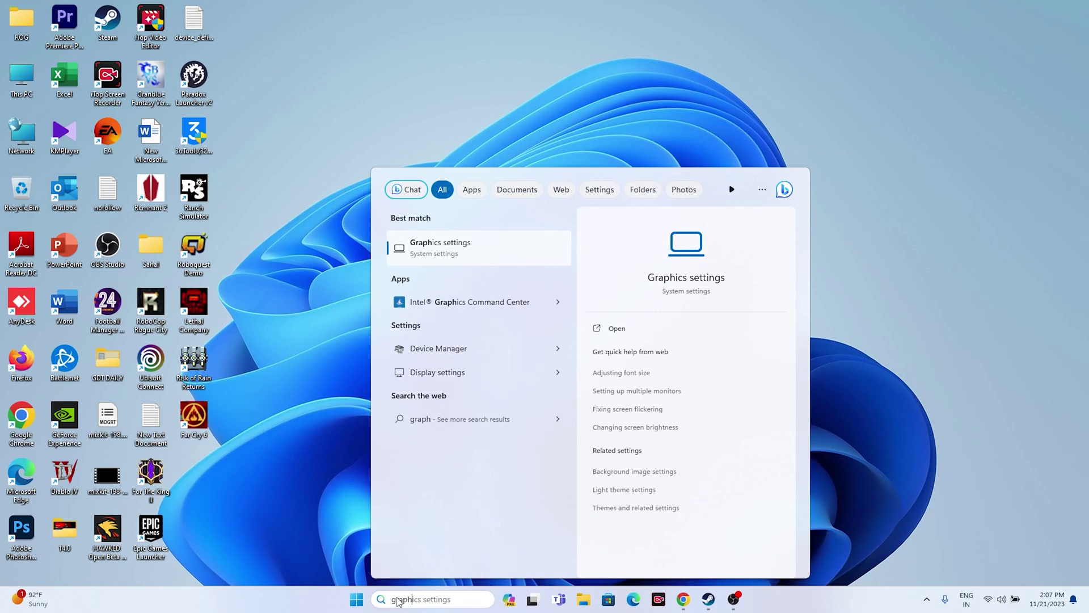
{"action": "left_click", "coordinate": [446, 241]}
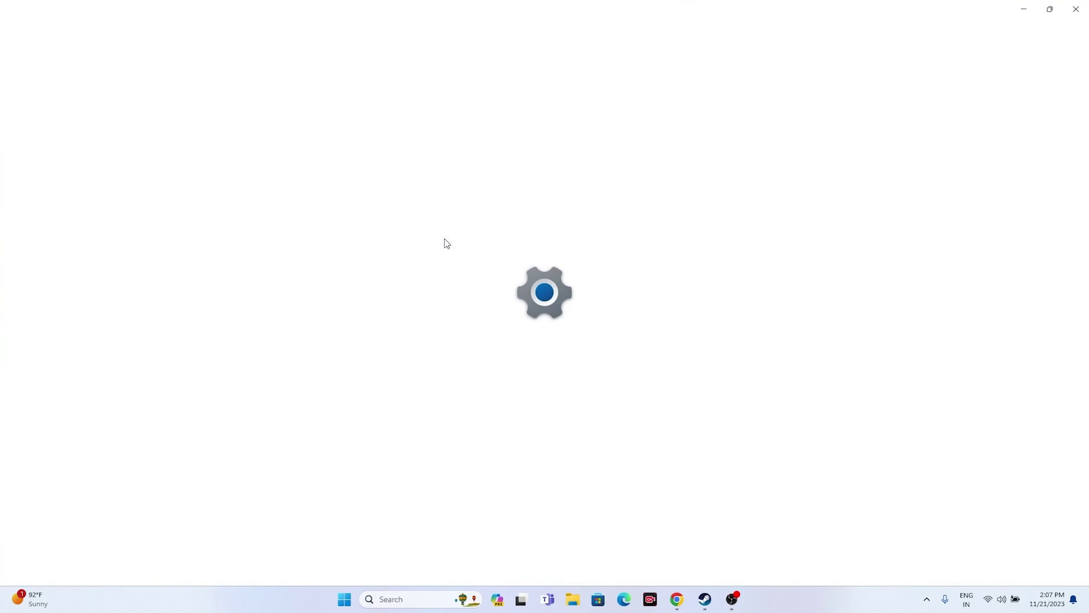
{"action": "scroll", "coordinate": [623, 245], "scroll_direction": "down", "scroll_amount": 2}
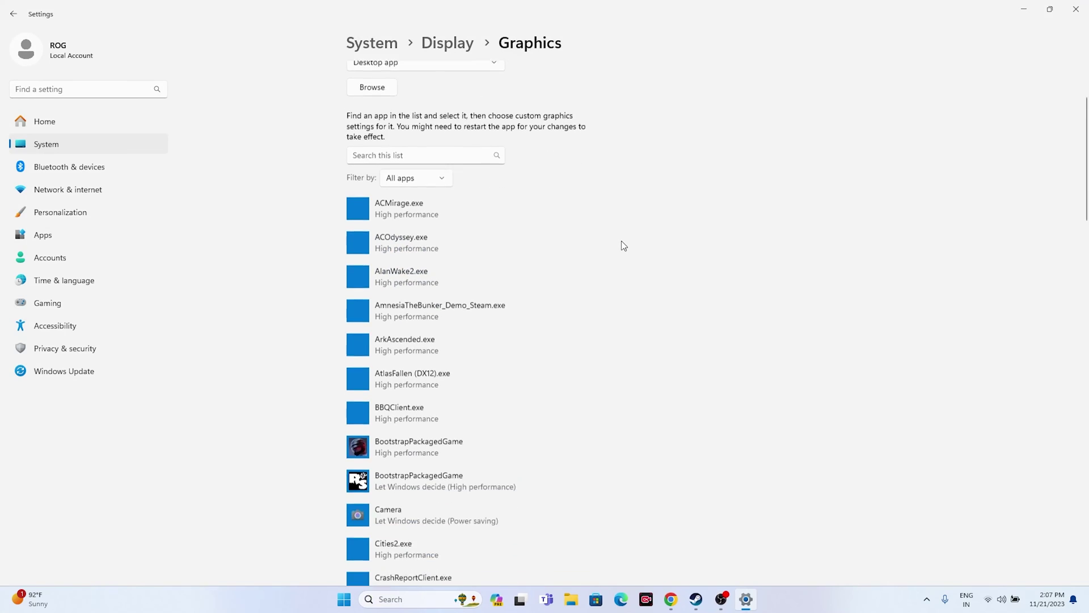
{"action": "scroll", "coordinate": [621, 245], "scroll_direction": "up", "scroll_amount": 2}
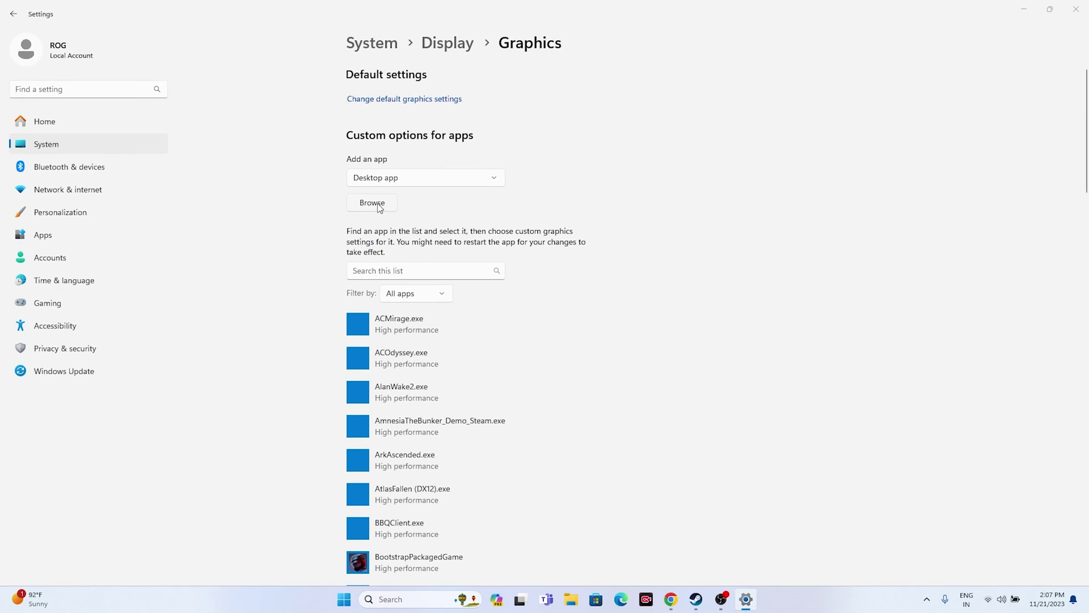
- Browse for a desktop app in C:\Program Files (x86)\Steam\steamapps\common
{"action": "left_click", "coordinate": [379, 205]}
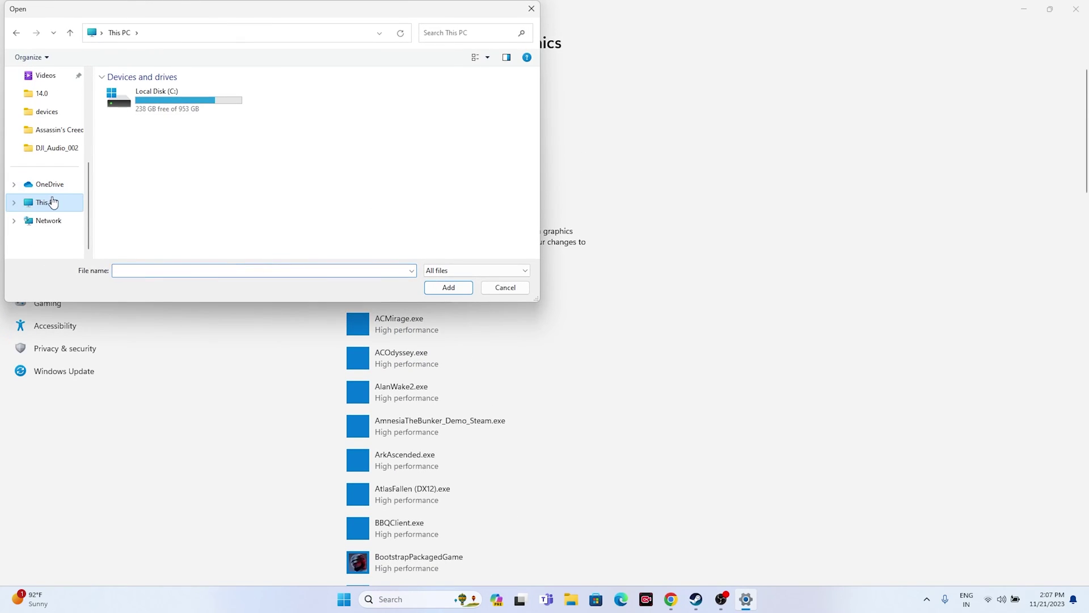
{"action": "double_click", "coordinate": [170, 99]}
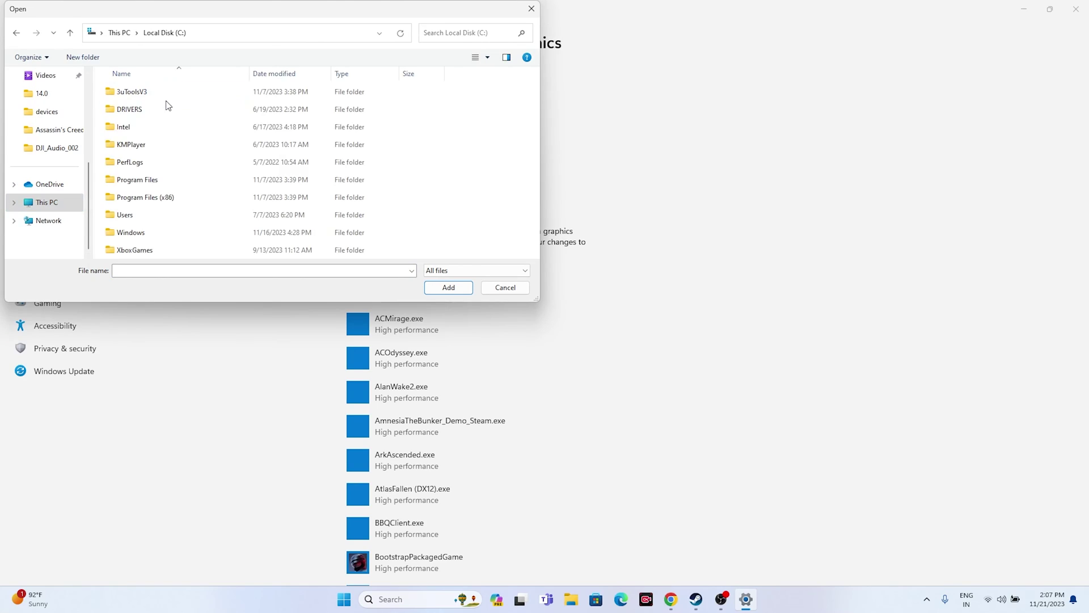
{"action": "double_click", "coordinate": [154, 196]}
{"action": "scroll", "coordinate": [165, 187], "scroll_direction": "down", "scroll_amount": 5}
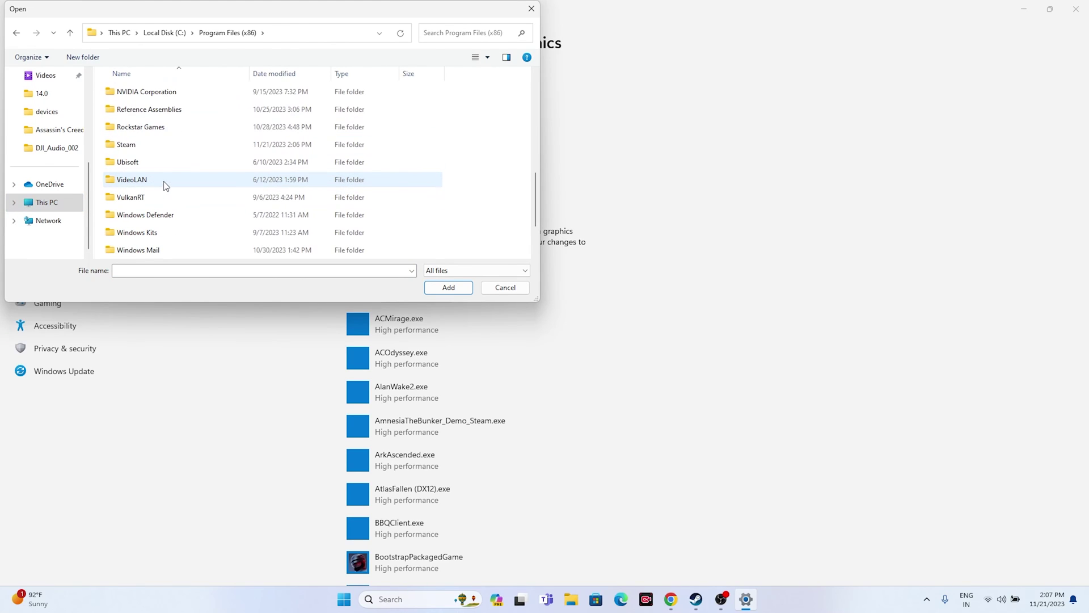
{"action": "double_click", "coordinate": [128, 144]}
{"action": "scroll", "coordinate": [179, 142], "scroll_direction": "down", "scroll_amount": 3}
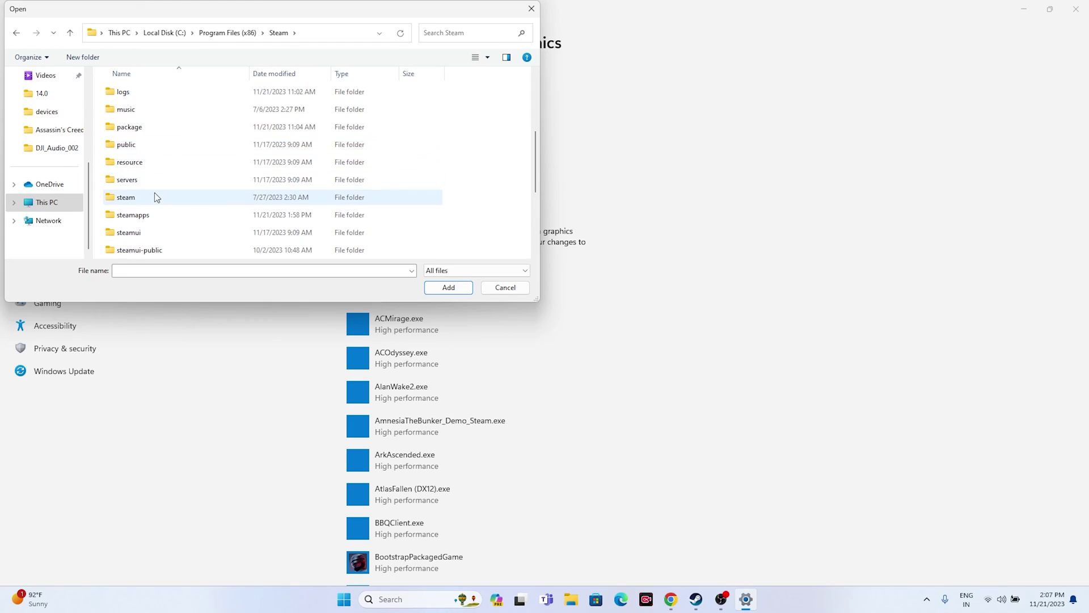
{"action": "double_click", "coordinate": [136, 215]}
{"action": "double_click", "coordinate": [127, 91]}
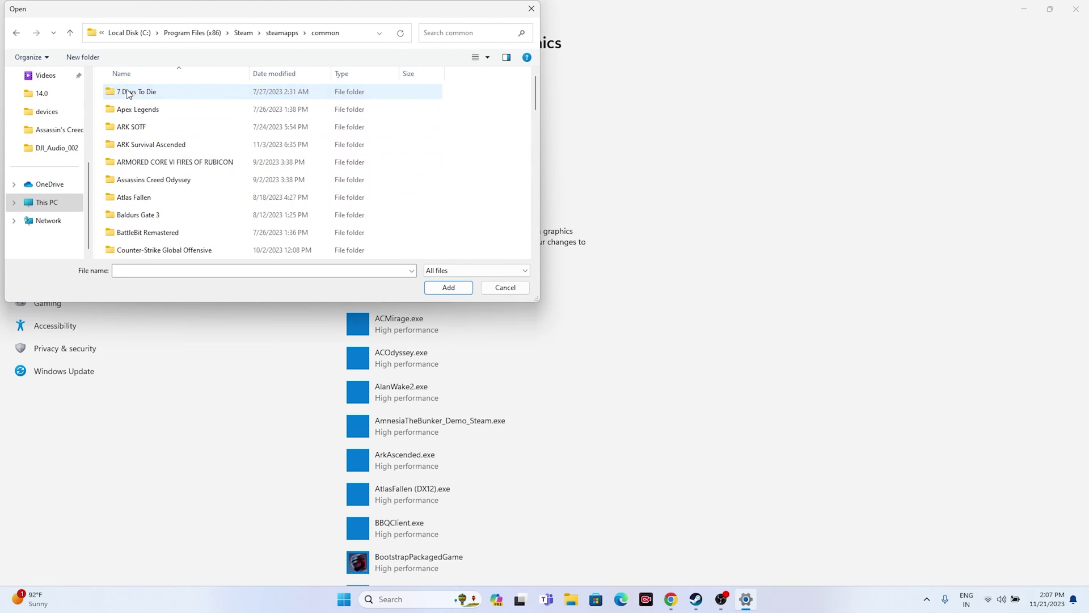
- Add the Lethal Company application from its game folder to the custom graphics app list
{"action": "scroll", "coordinate": [170, 164], "scroll_direction": "down", "scroll_amount": 6}
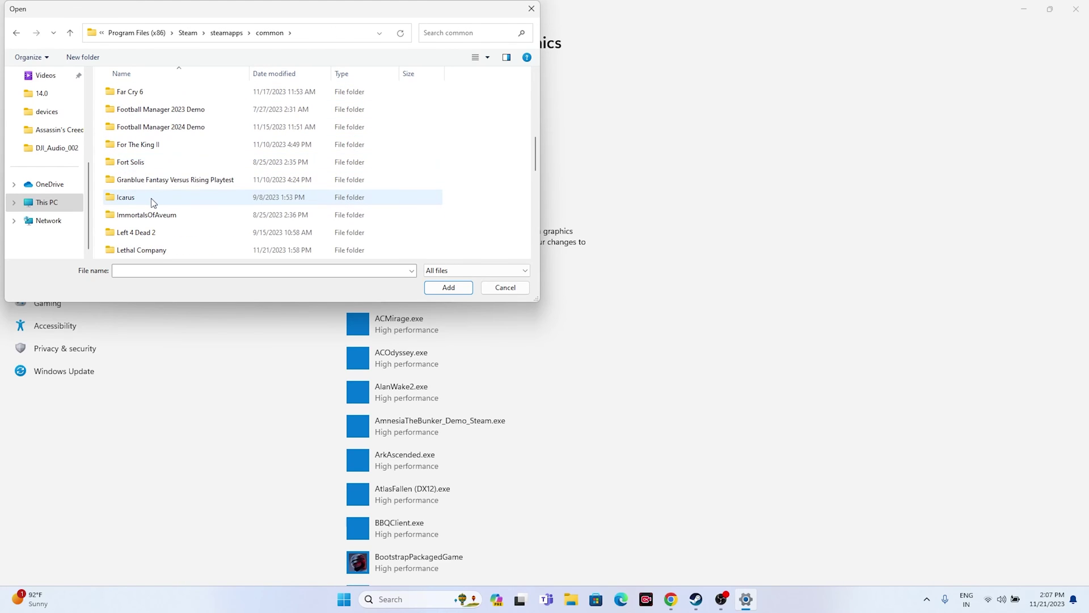
{"action": "scroll", "coordinate": [151, 202], "scroll_direction": "down", "scroll_amount": 1}
{"action": "double_click", "coordinate": [152, 199]}
{"action": "left_click", "coordinate": [140, 128]}
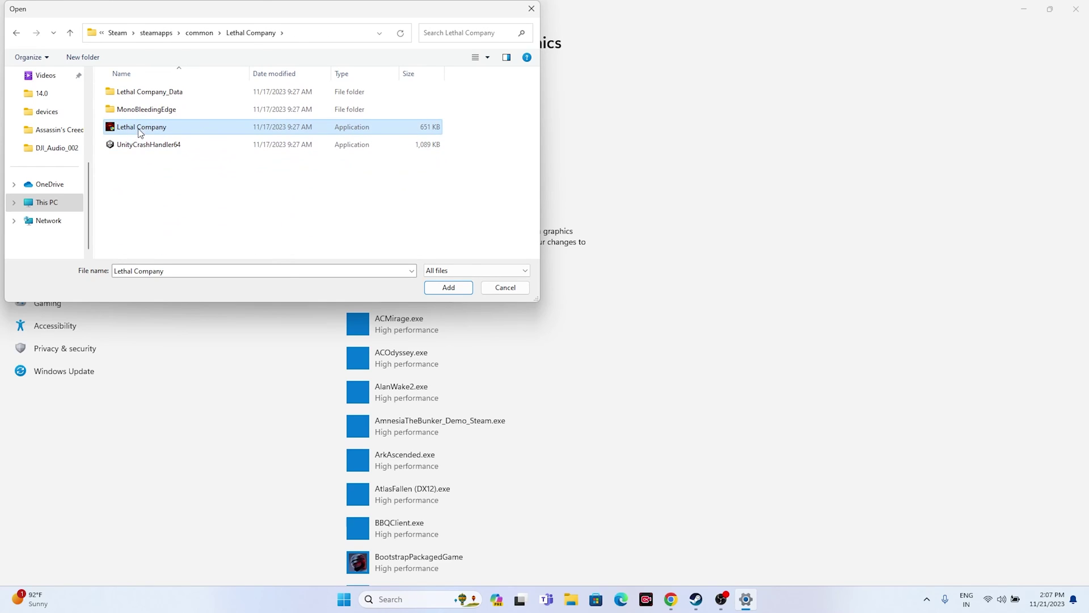
{"action": "left_click", "coordinate": [439, 287]}
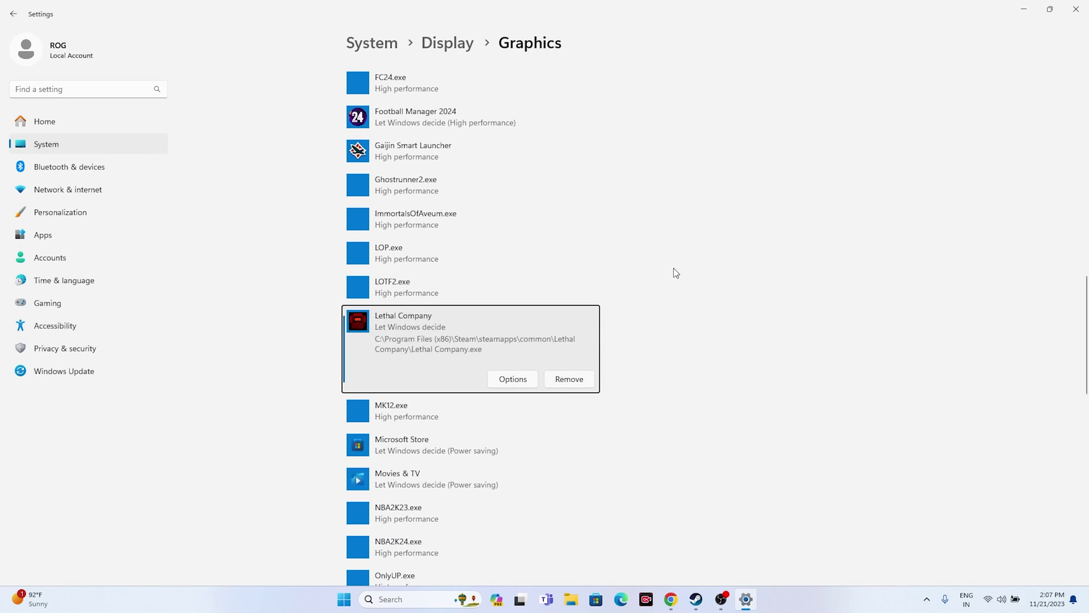
- Set Lethal Company's graphics preference to High performance, save it and close Settings
{"action": "left_click", "coordinate": [507, 378]}
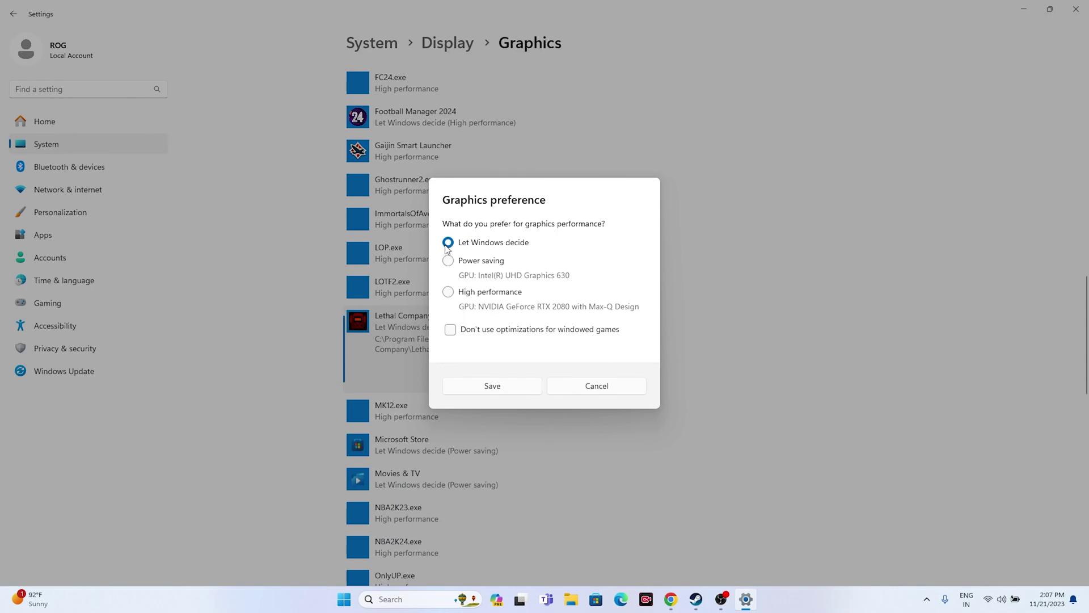
{"action": "left_click", "coordinate": [450, 293]}
{"action": "left_click", "coordinate": [480, 386]}
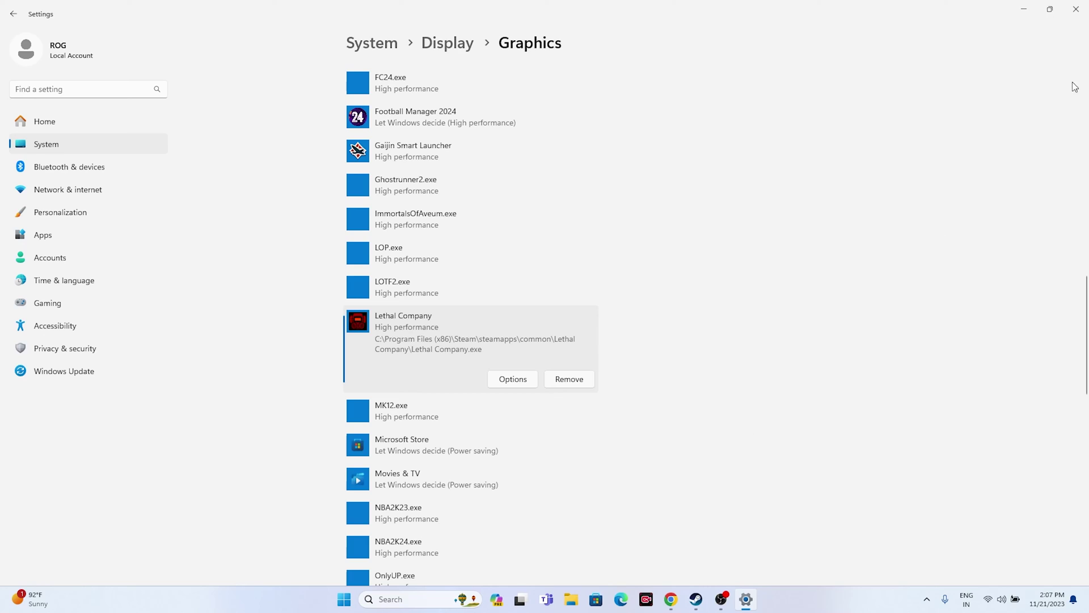
{"action": "left_click", "coordinate": [1075, 9]}
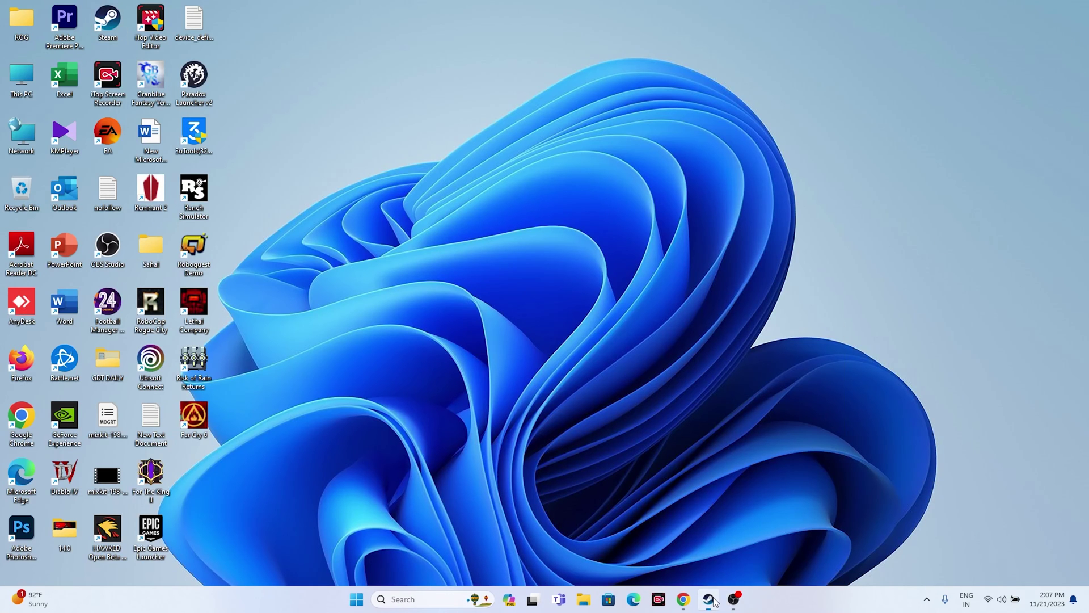
- Open the Virtual Memory dialog through the advanced system settings' performance options and choose a custom paging file size for drive C
{"action": "left_click", "coordinate": [710, 600]}
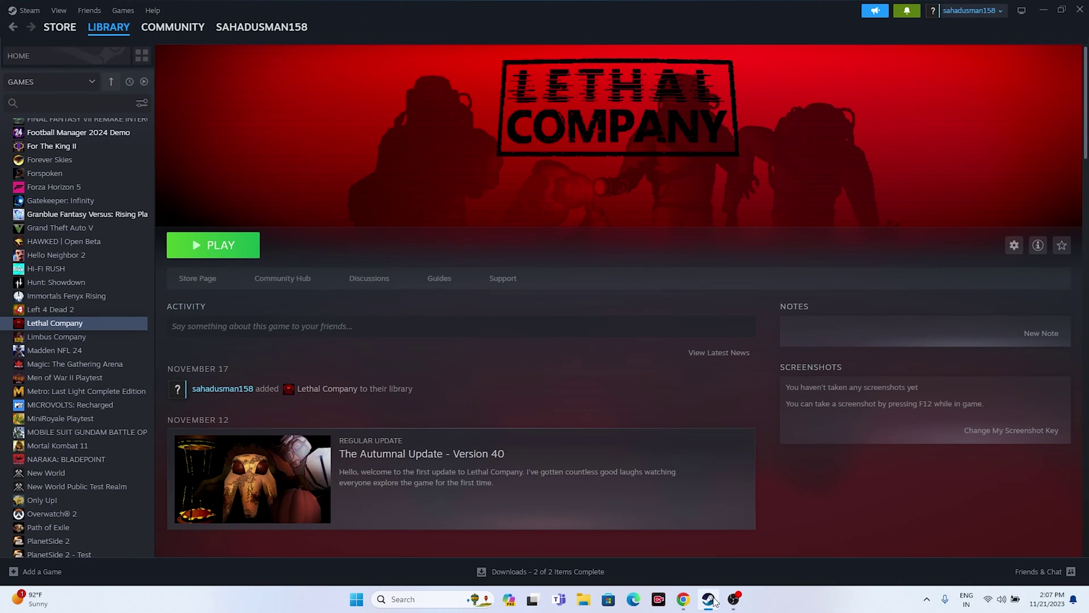
{"action": "left_click", "coordinate": [710, 599]}
{"action": "left_click", "coordinate": [402, 598]}
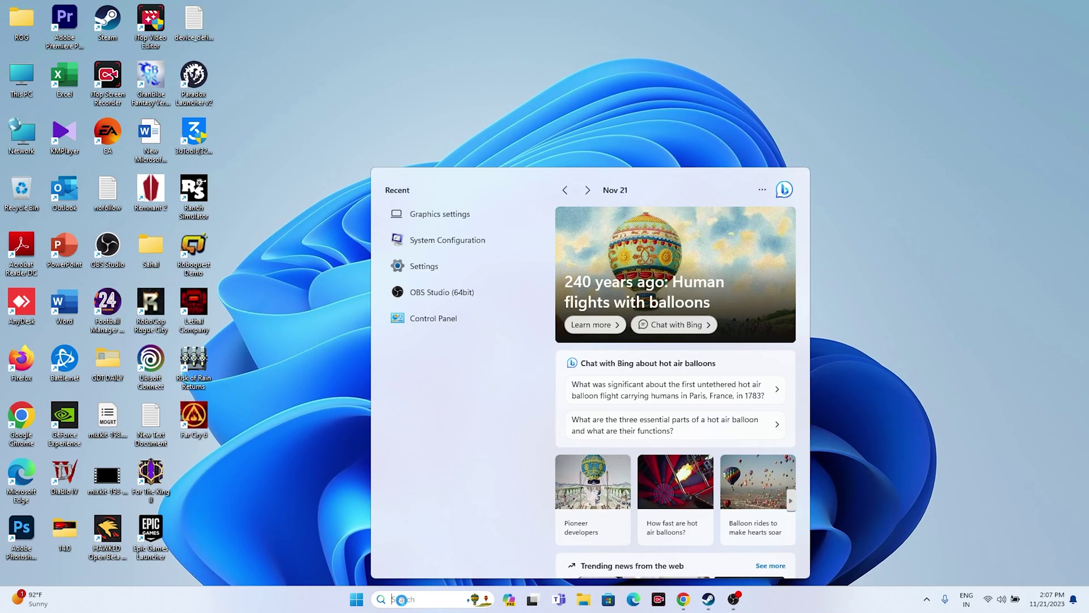
{"action": "type", "text": "view"}
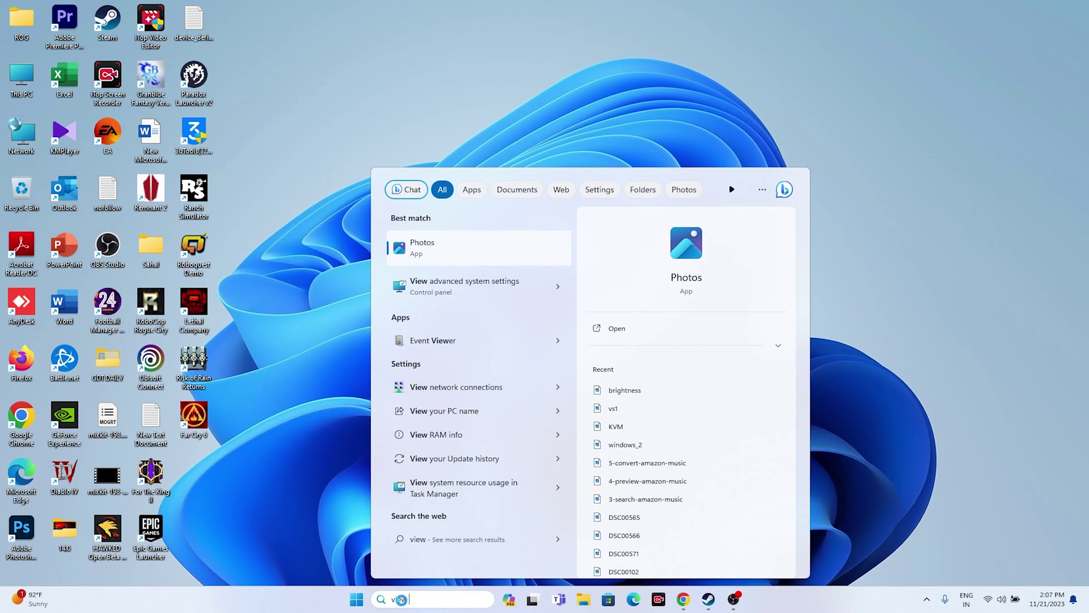
{"action": "left_click", "coordinate": [479, 284]}
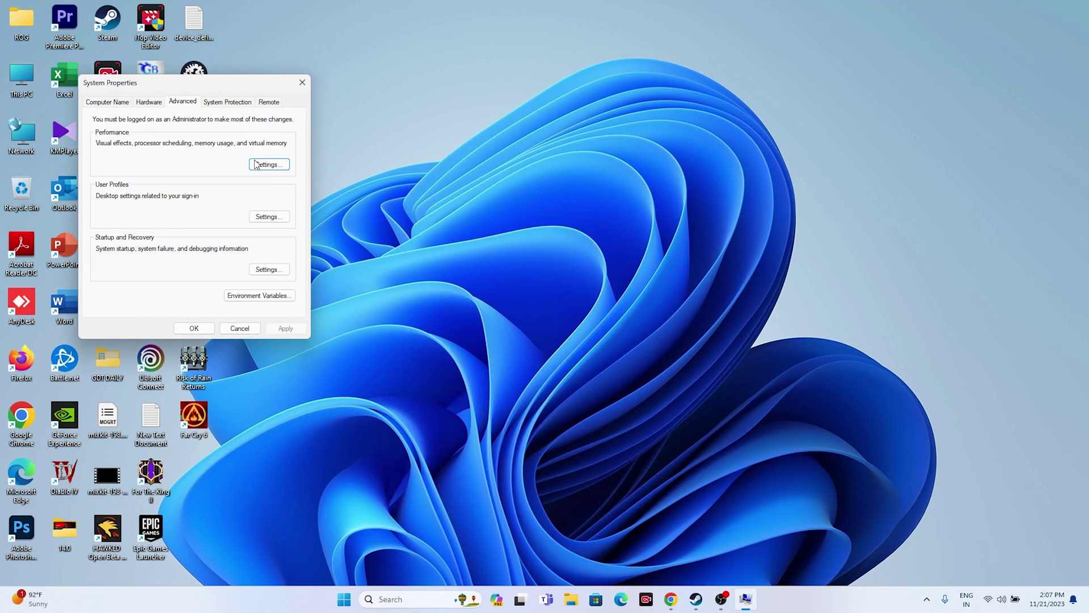
{"action": "left_click", "coordinate": [256, 164]}
{"action": "left_click", "coordinate": [164, 146]}
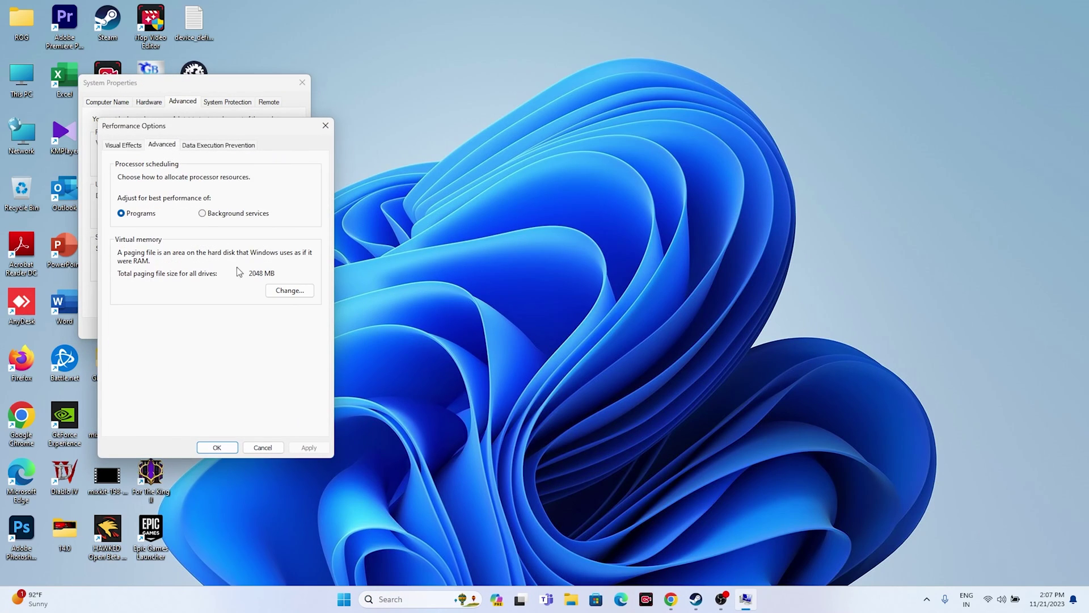
{"action": "left_click", "coordinate": [289, 295]}
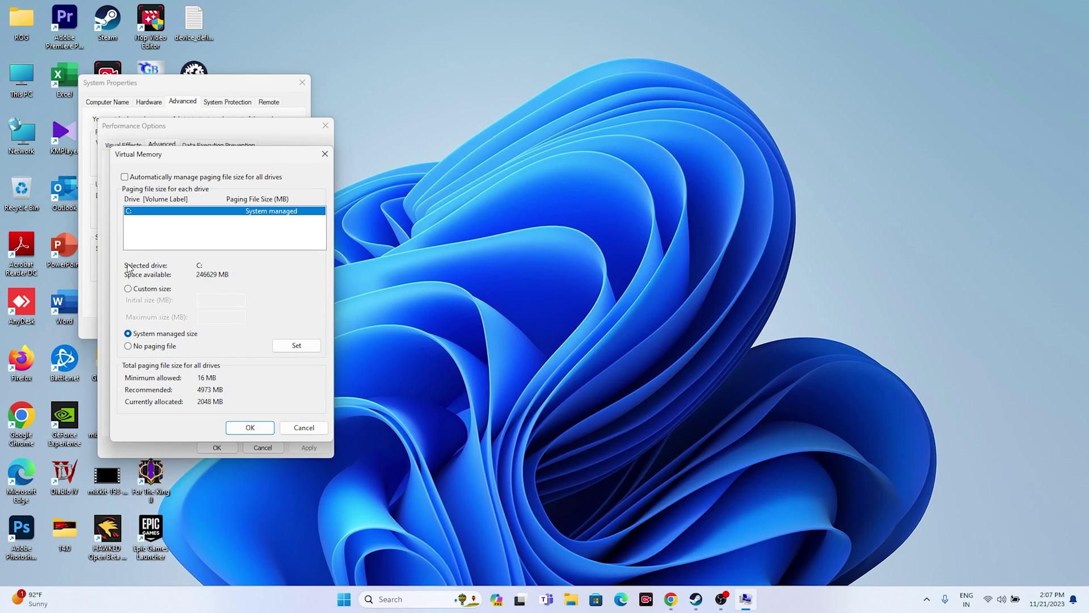
{"action": "left_click", "coordinate": [128, 288]}
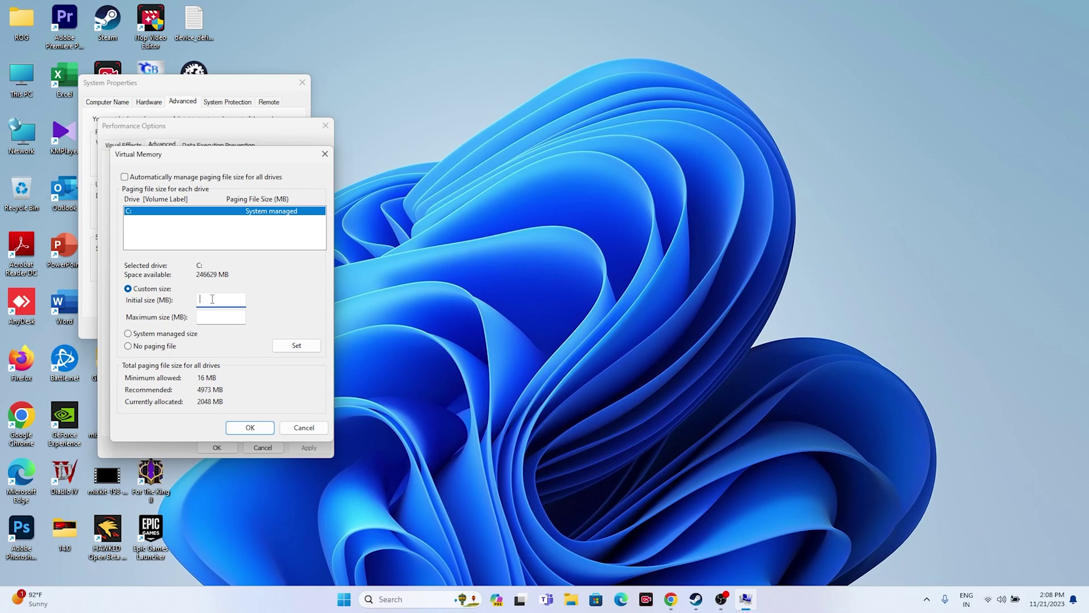
- Open Calculator and multiply 32 by 1024
{"action": "left_click", "coordinate": [397, 599]}
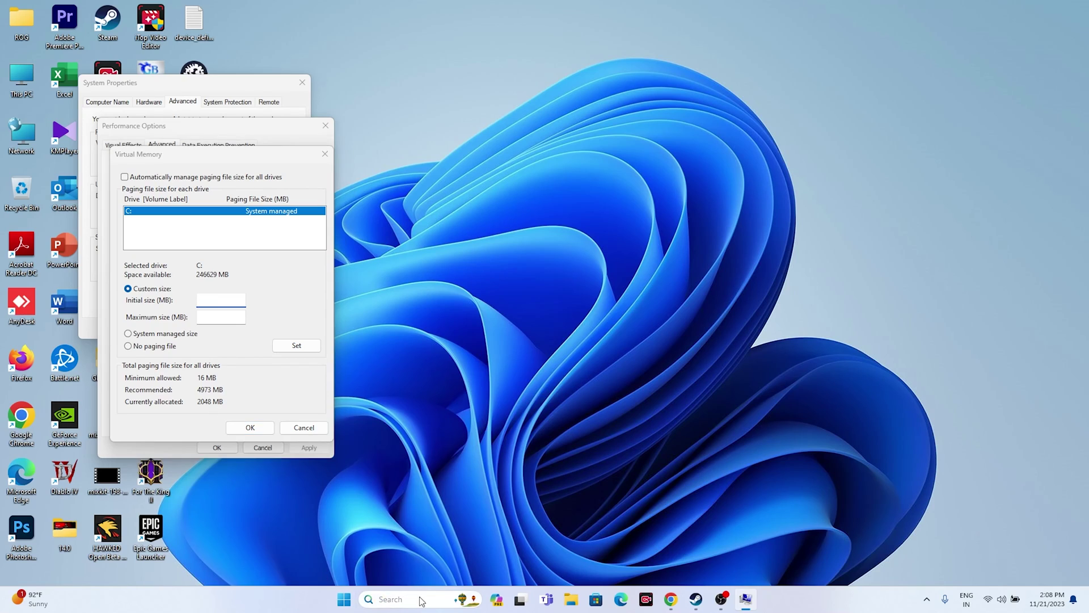
{"action": "type", "text": "calculator"}
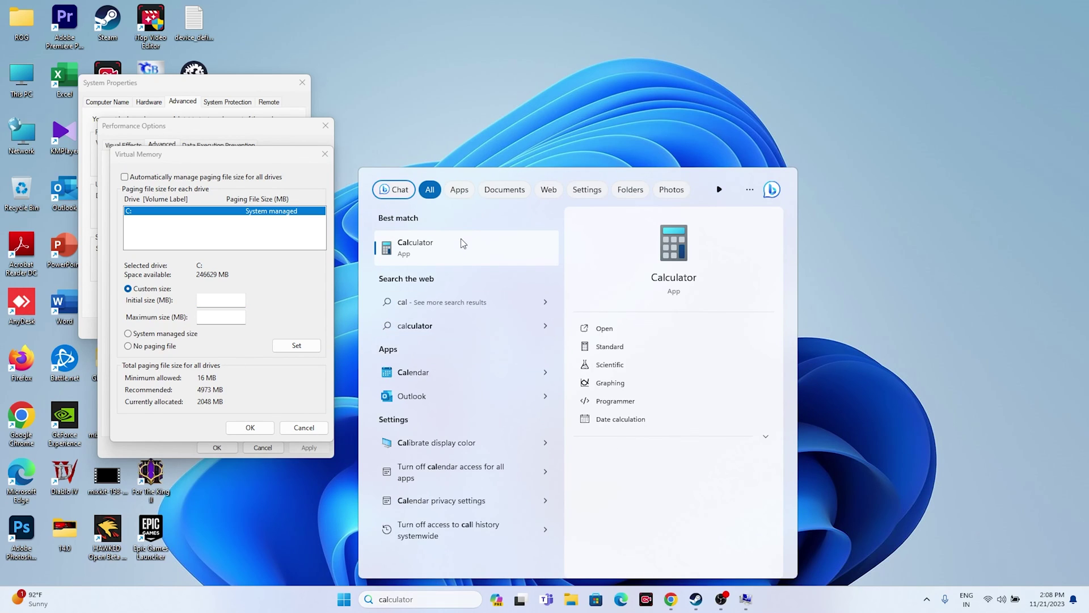
{"action": "left_click", "coordinate": [460, 240]}
{"action": "left_click", "coordinate": [706, 330]}
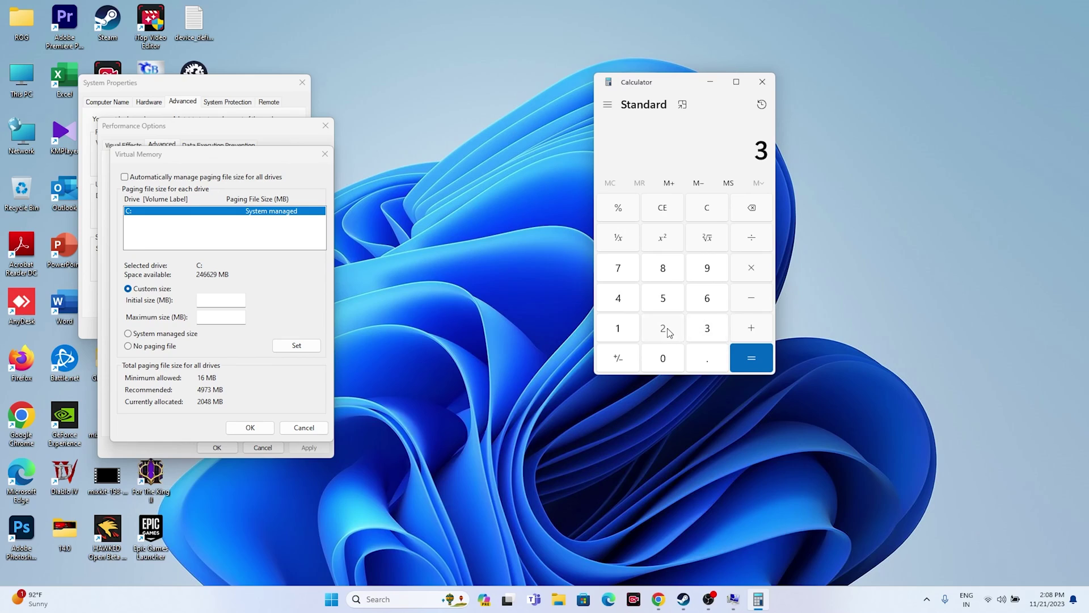
{"action": "left_click", "coordinate": [668, 332]}
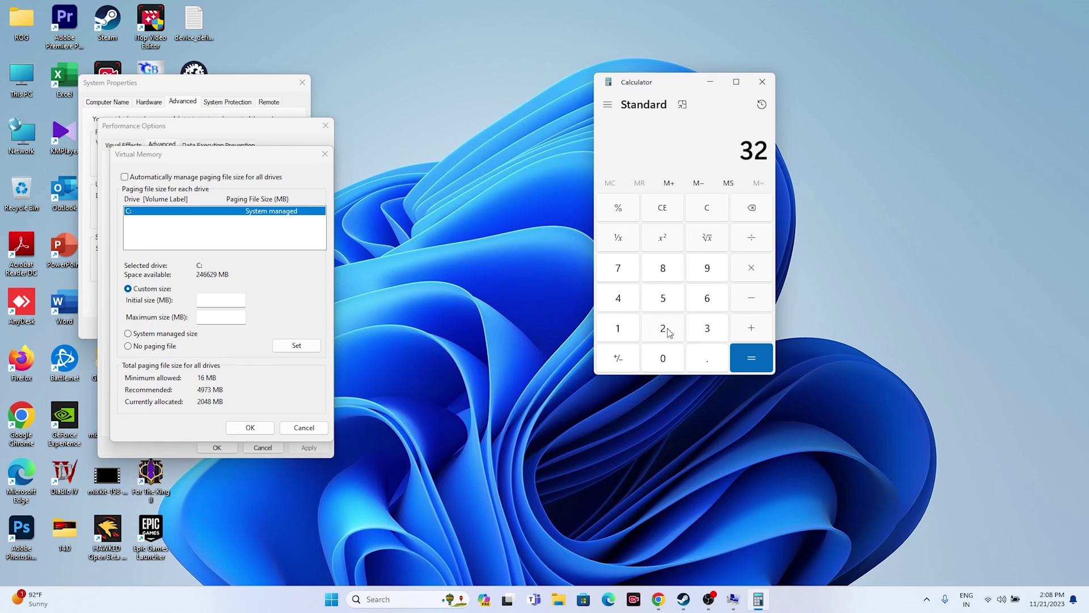
{"action": "left_click", "coordinate": [736, 273]}
{"action": "left_click", "coordinate": [619, 334]}
{"action": "left_click", "coordinate": [651, 359]}
{"action": "left_click", "coordinate": [651, 321]}
{"action": "left_click", "coordinate": [625, 307]}
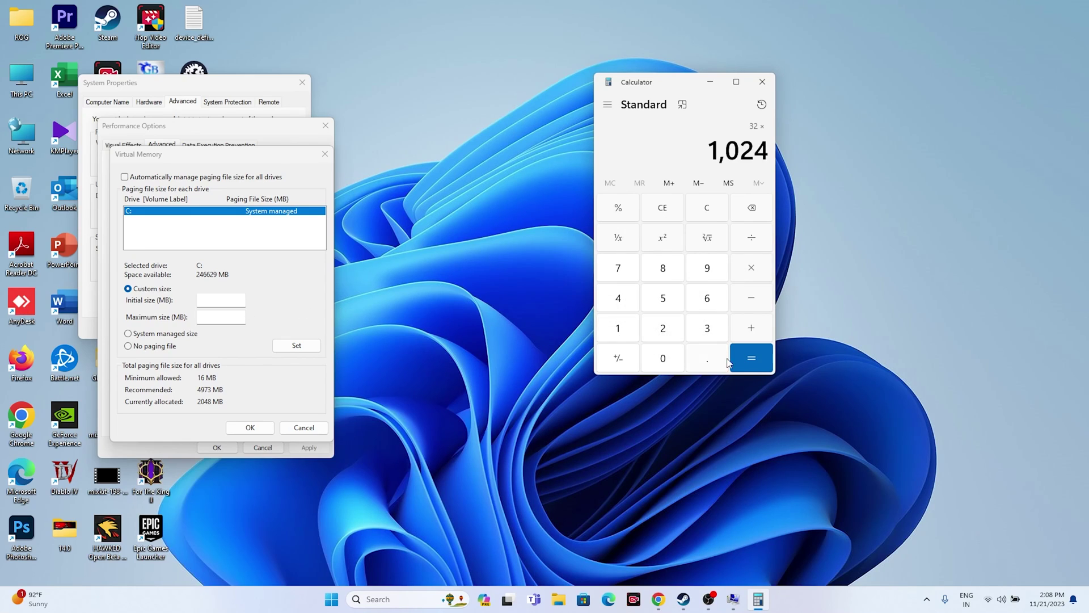
{"action": "left_click", "coordinate": [751, 357]}
- Multiply the calculated result by 1.5
{"action": "left_click", "coordinate": [753, 266]}
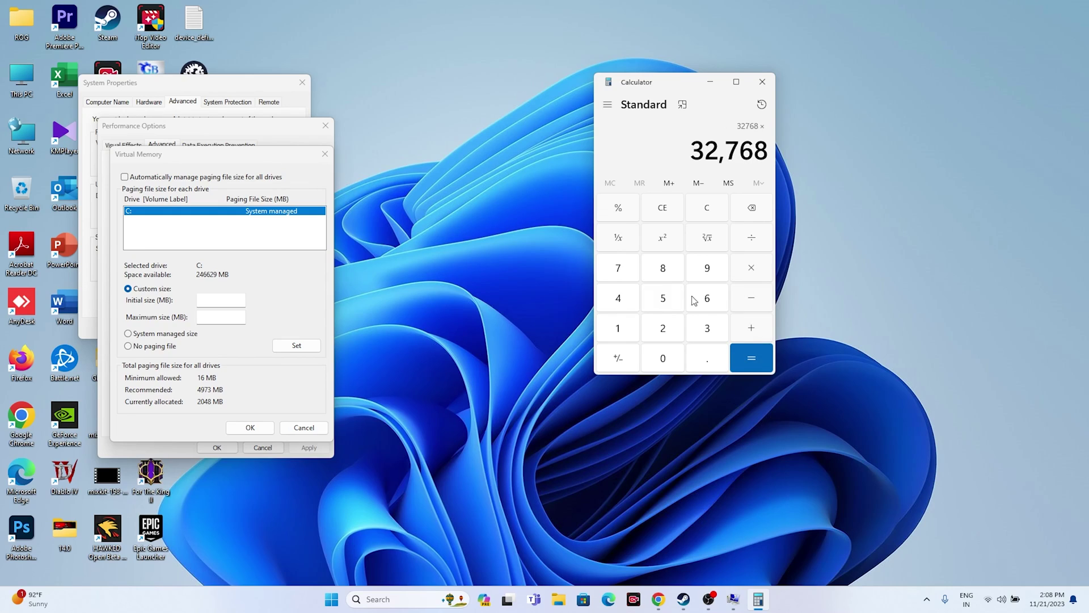
{"action": "left_click", "coordinate": [624, 324]}
{"action": "left_click", "coordinate": [707, 358]}
{"action": "left_click", "coordinate": [662, 298]}
{"action": "left_click", "coordinate": [751, 357]}
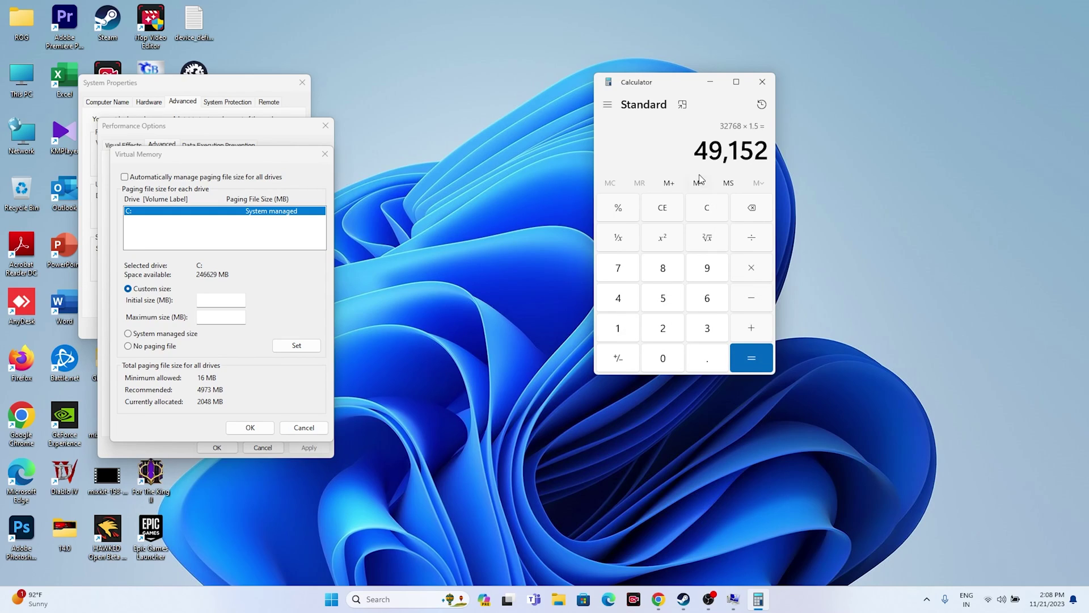
- Copy the Calculator result into the paging file's initial size as 49,152 MB
{"action": "right_click", "coordinate": [750, 152]}
{"action": "left_click", "coordinate": [778, 164]}
{"action": "right_click", "coordinate": [214, 299]}
{"action": "left_click", "coordinate": [233, 343]}
{"action": "left_click", "coordinate": [221, 316]}
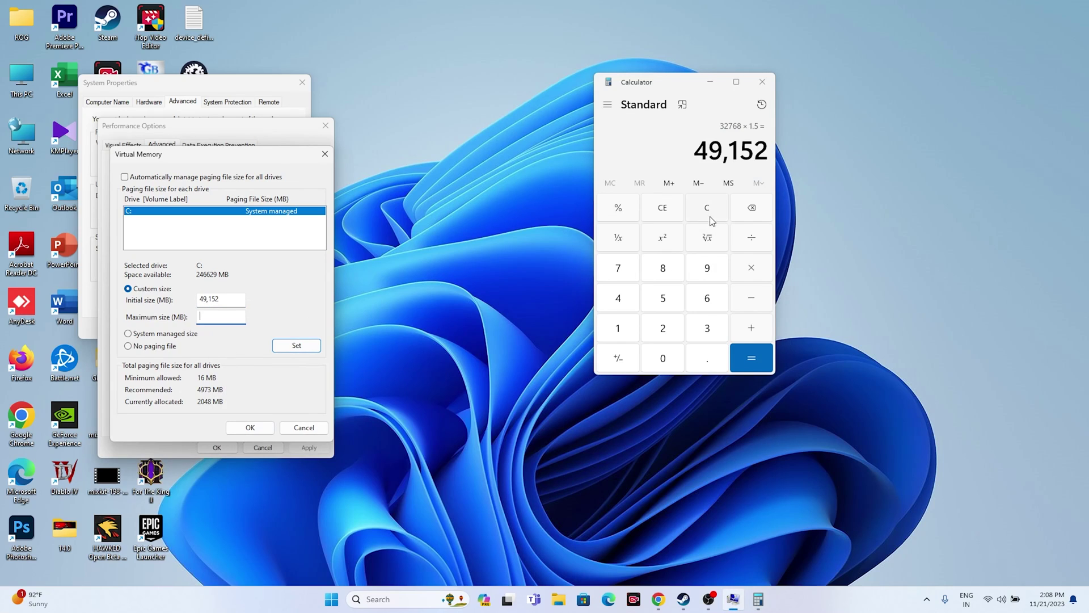
- Clear the calculator and multiply 32 by 1024 and by 3
{"action": "left_click", "coordinate": [667, 208]}
{"action": "left_click", "coordinate": [704, 328]}
{"action": "left_click", "coordinate": [666, 328]}
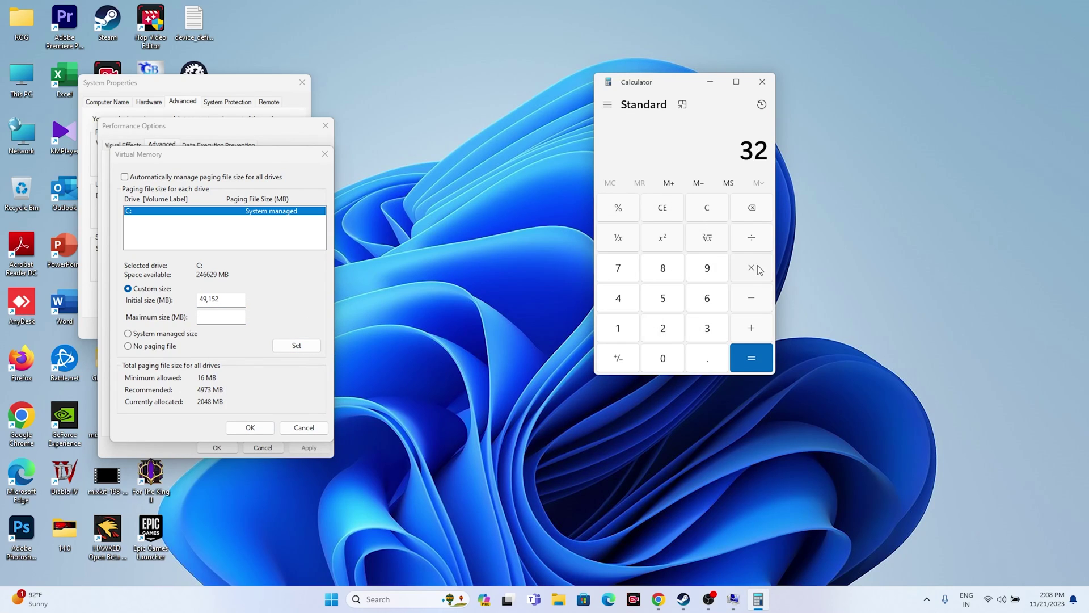
{"action": "left_click", "coordinate": [754, 269]}
{"action": "left_click", "coordinate": [617, 326]}
{"action": "left_click", "coordinate": [649, 356]}
{"action": "left_click", "coordinate": [658, 332]}
{"action": "left_click", "coordinate": [618, 301]}
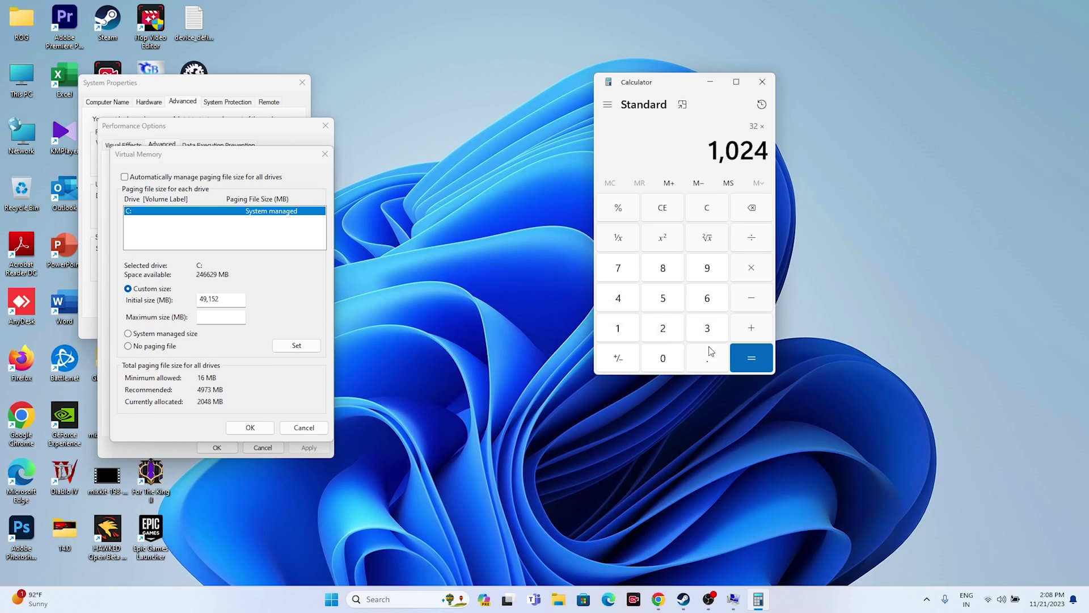
{"action": "left_click", "coordinate": [735, 352]}
{"action": "left_click", "coordinate": [747, 269]}
{"action": "left_click", "coordinate": [708, 326]}
{"action": "left_click", "coordinate": [749, 357]}
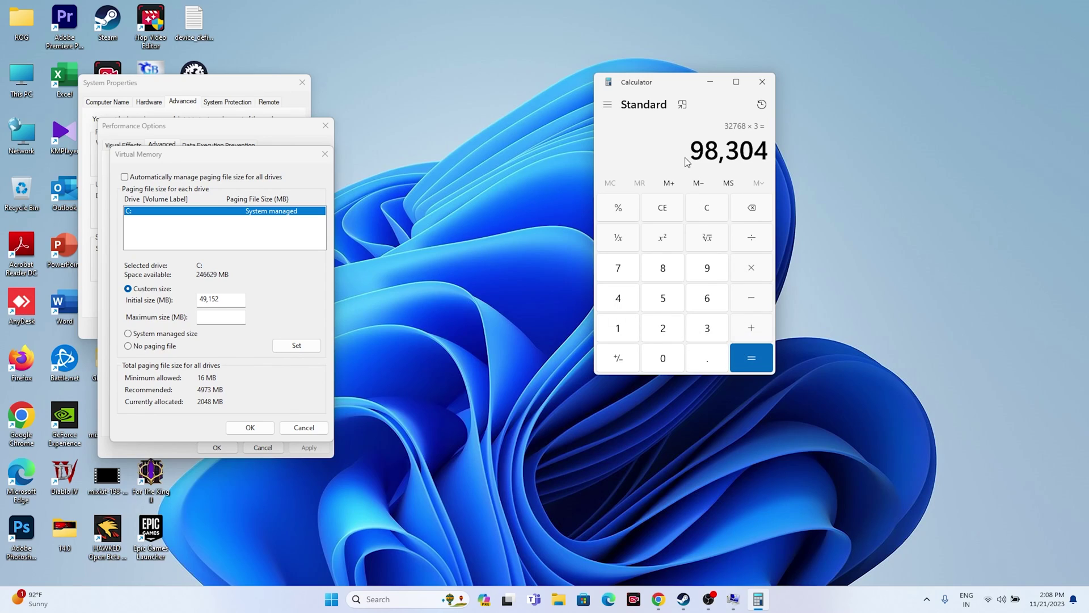
- Copy the Calculator result into the paging file's maximum size as 98,304 MB
{"action": "left_click_drag", "start_coordinate": [692, 149], "coordinate": [765, 150]}
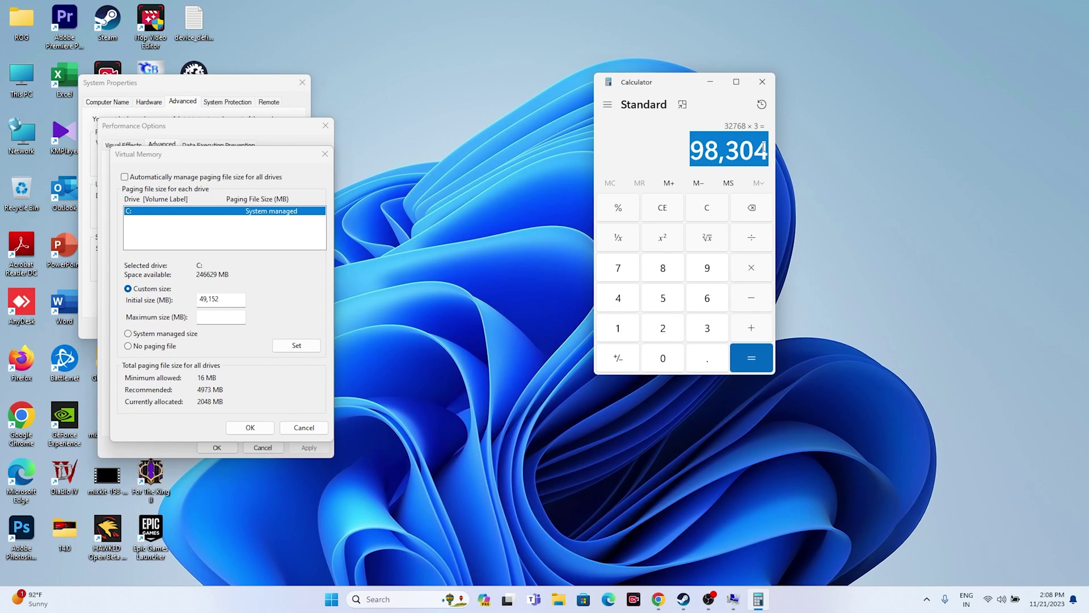
{"action": "right_click", "coordinate": [760, 149]}
{"action": "left_click", "coordinate": [785, 160]}
{"action": "right_click", "coordinate": [229, 316]}
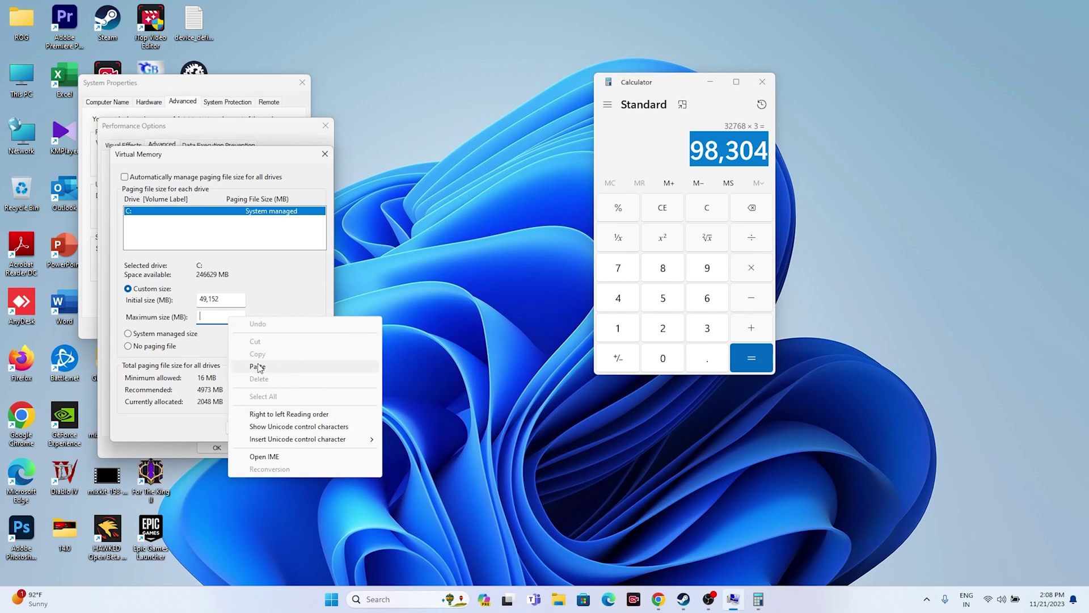
{"action": "left_click", "coordinate": [258, 368]}
- Confirm the virtual memory and performance settings, and close System Properties and Calculator
{"action": "left_click", "coordinate": [249, 427]}
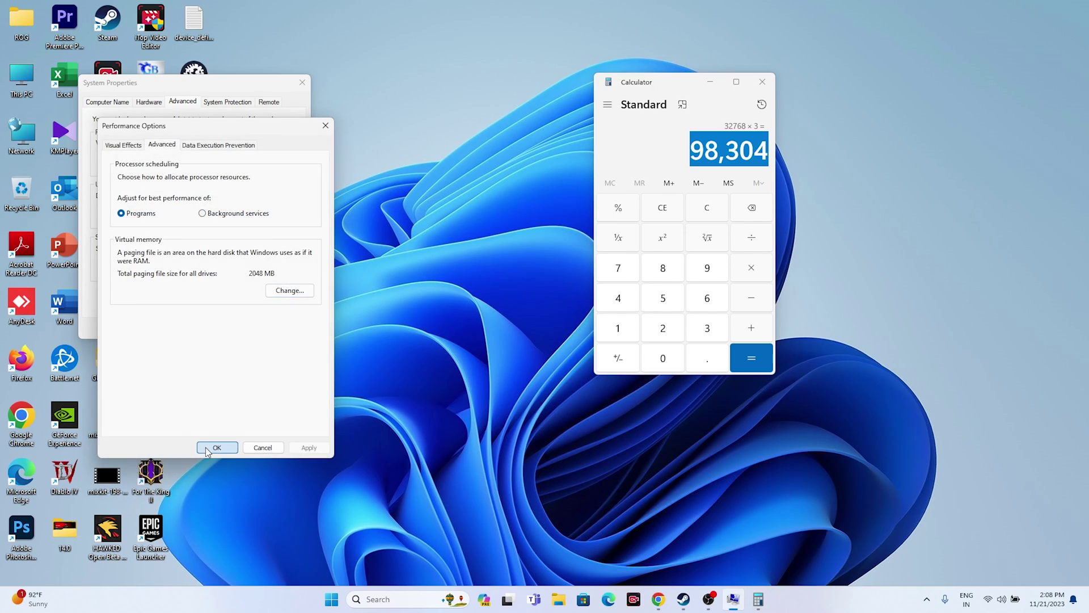
{"action": "left_click", "coordinate": [217, 447]}
{"action": "left_click", "coordinate": [299, 83]}
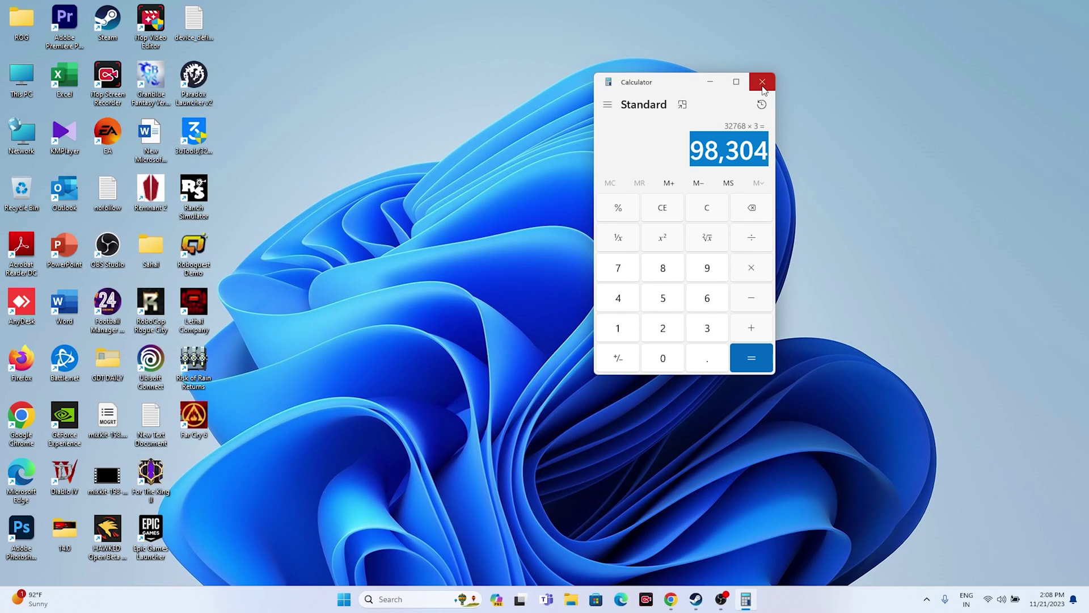
{"action": "left_click", "coordinate": [761, 82]}
{"action": "left_click", "coordinate": [708, 599]}
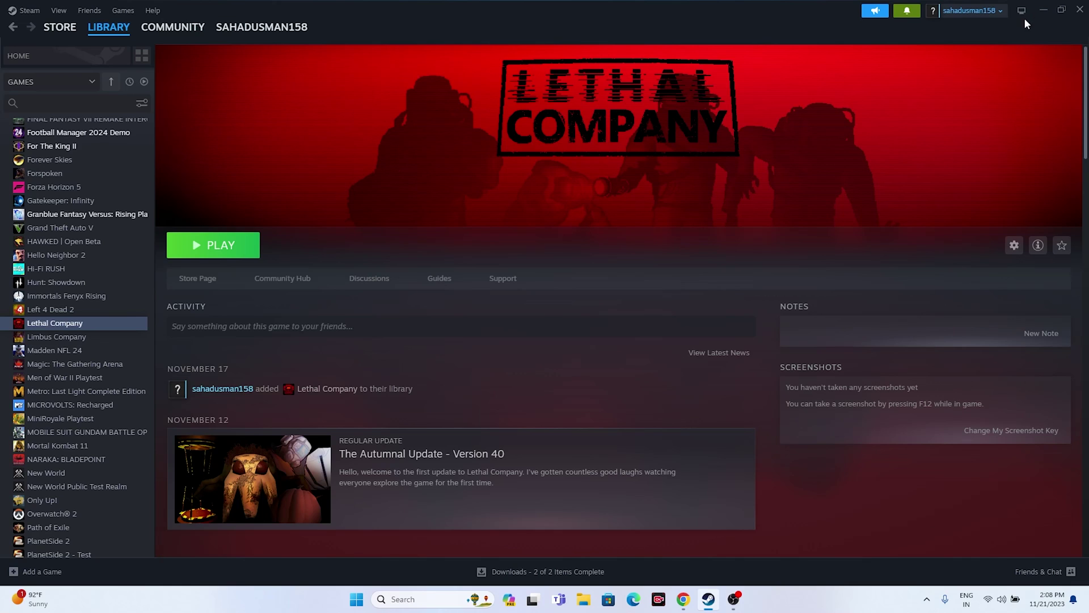
{"action": "left_click", "coordinate": [1038, 9]}
- Open the Windows Update page in Settings to review the update status, and close Settings
{"action": "left_click", "coordinate": [404, 599]}
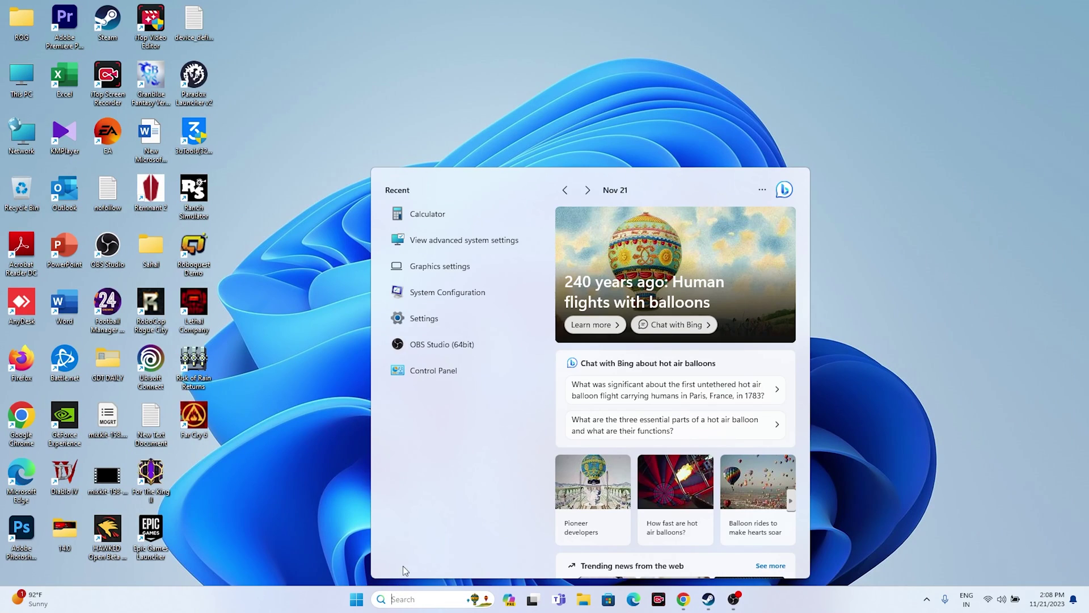
{"action": "left_click", "coordinate": [415, 319]}
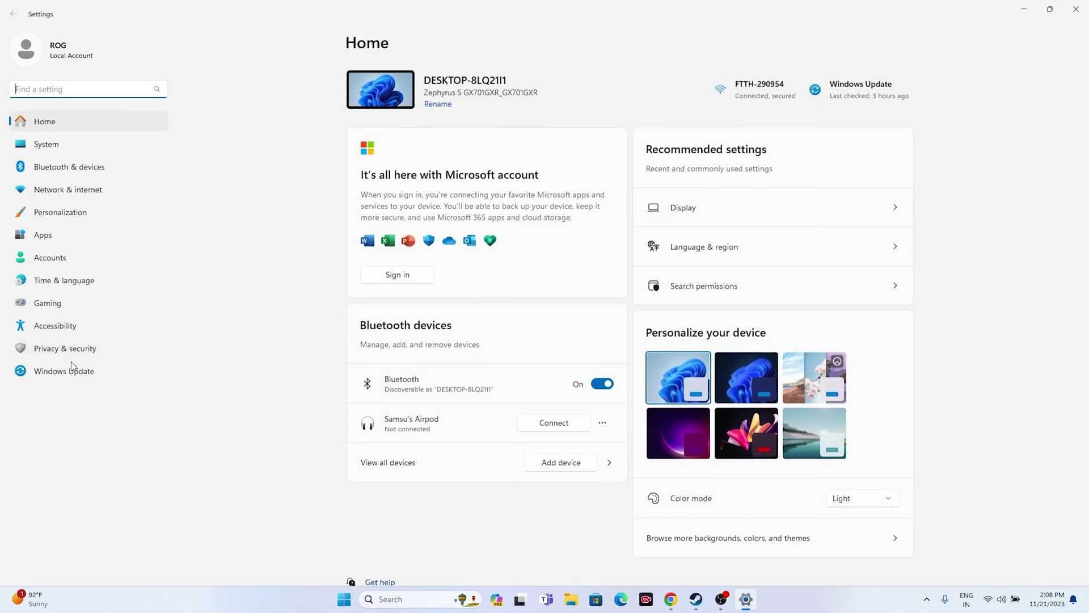
{"action": "left_click", "coordinate": [72, 373]}
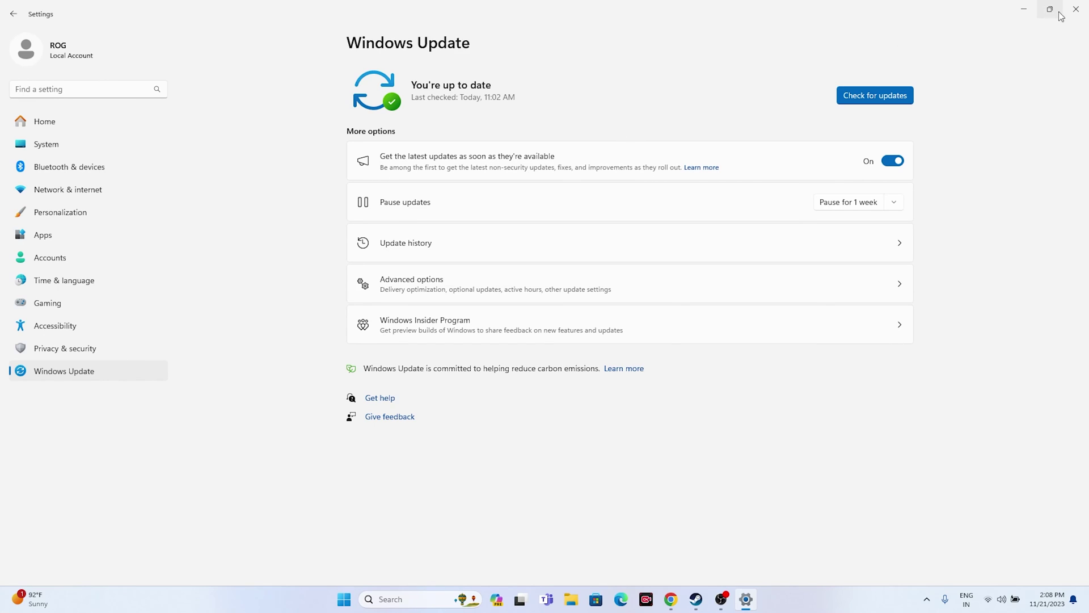
{"action": "left_click", "coordinate": [1075, 9]}
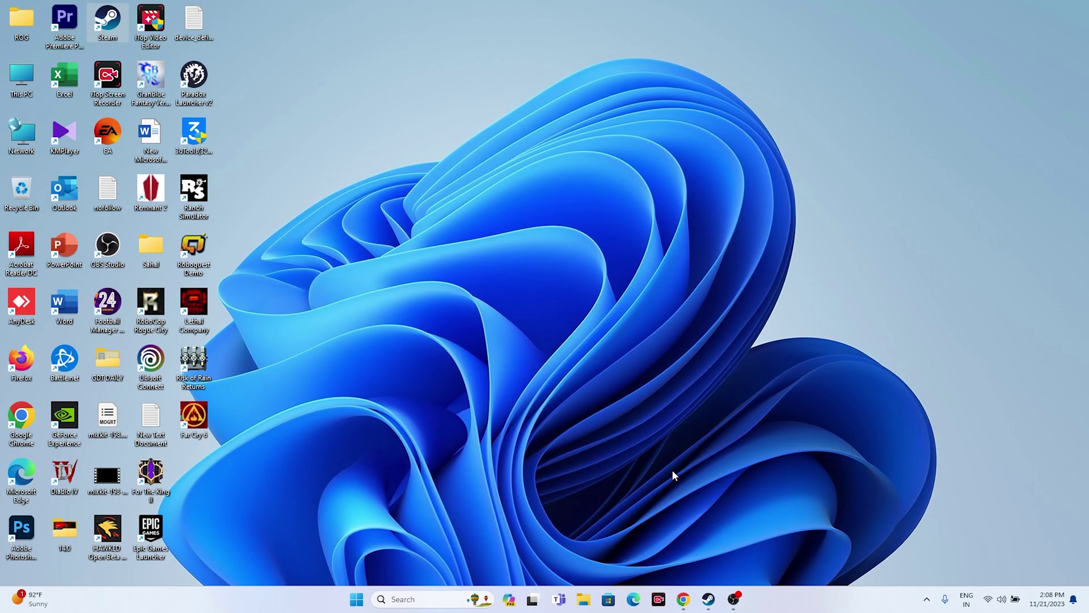
- Switch to Steam and view the management options for Lethal Company, including uninstall
{"action": "left_click", "coordinate": [708, 599]}
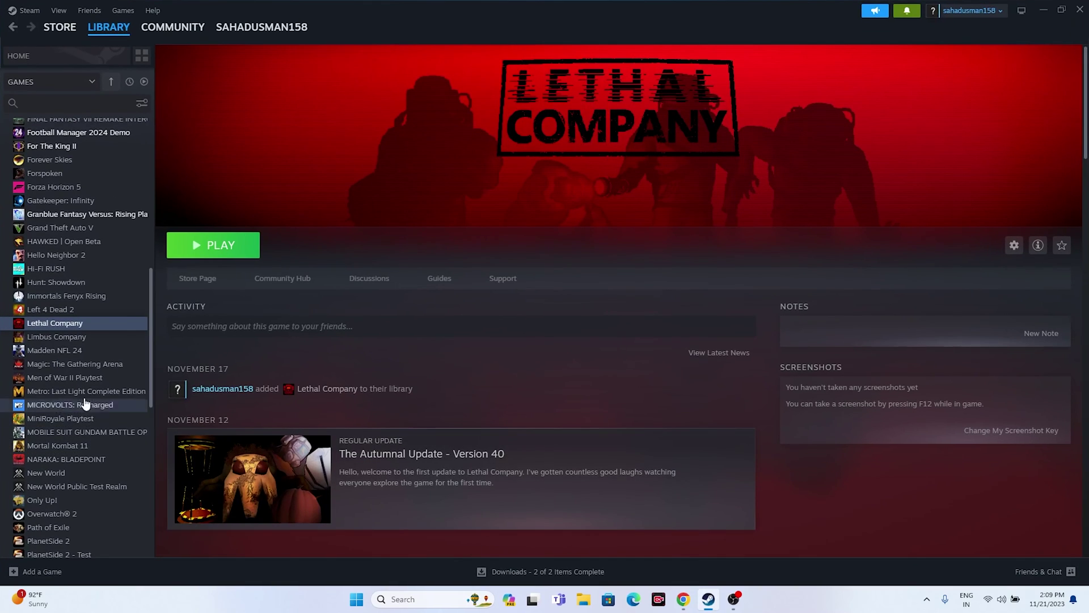
{"action": "right_click", "coordinate": [77, 329]}
{"action": "mouse_move", "coordinate": [107, 393]}
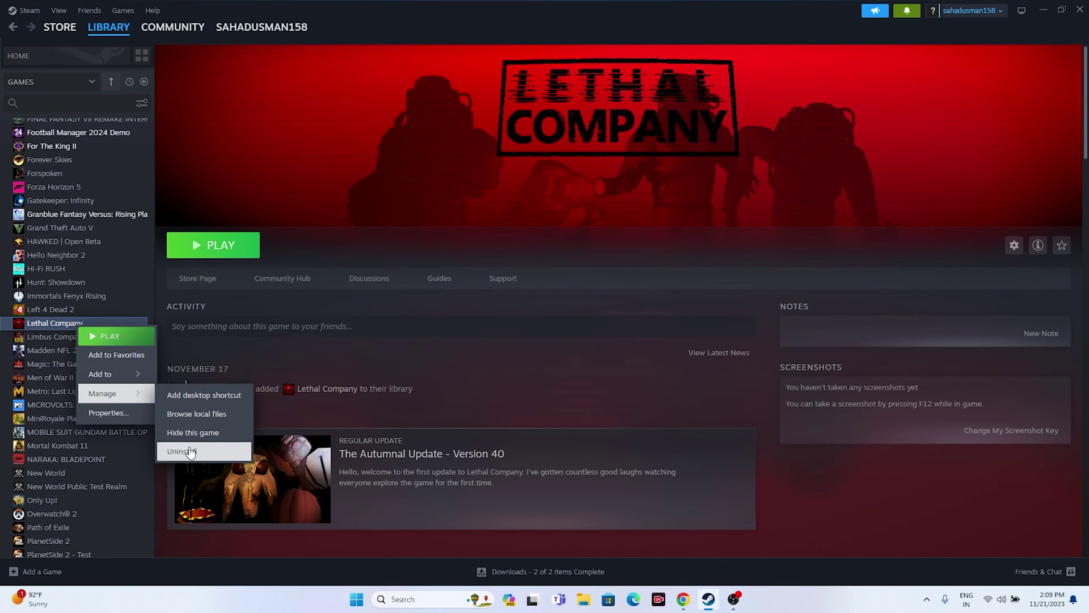
- Open This PC in File Explorer to examine the available drives, and close the window
{"action": "left_click", "coordinate": [197, 413]}
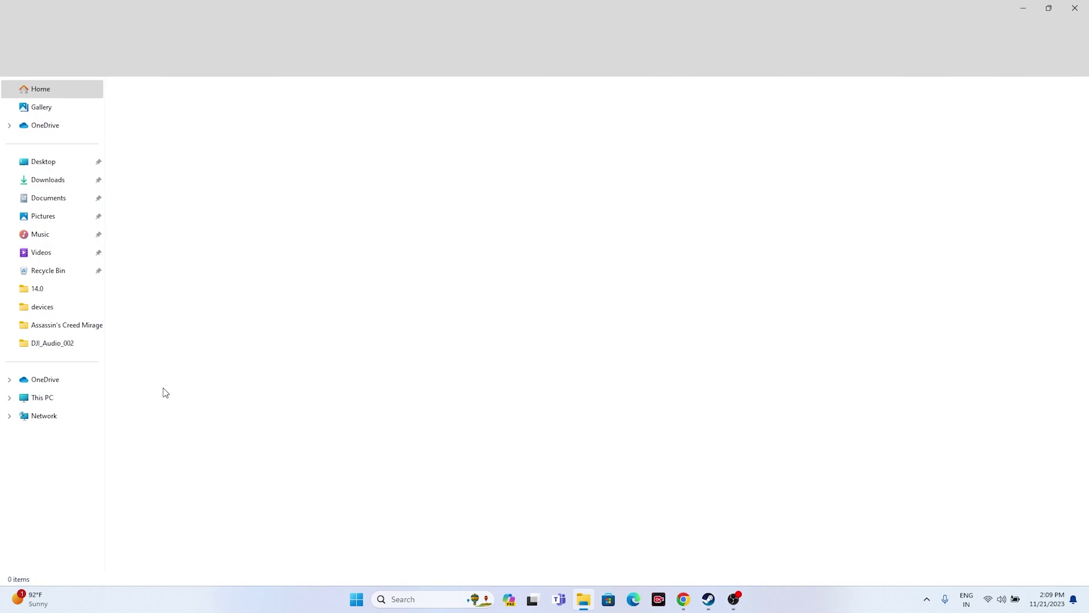
{"action": "left_click", "coordinate": [64, 398]}
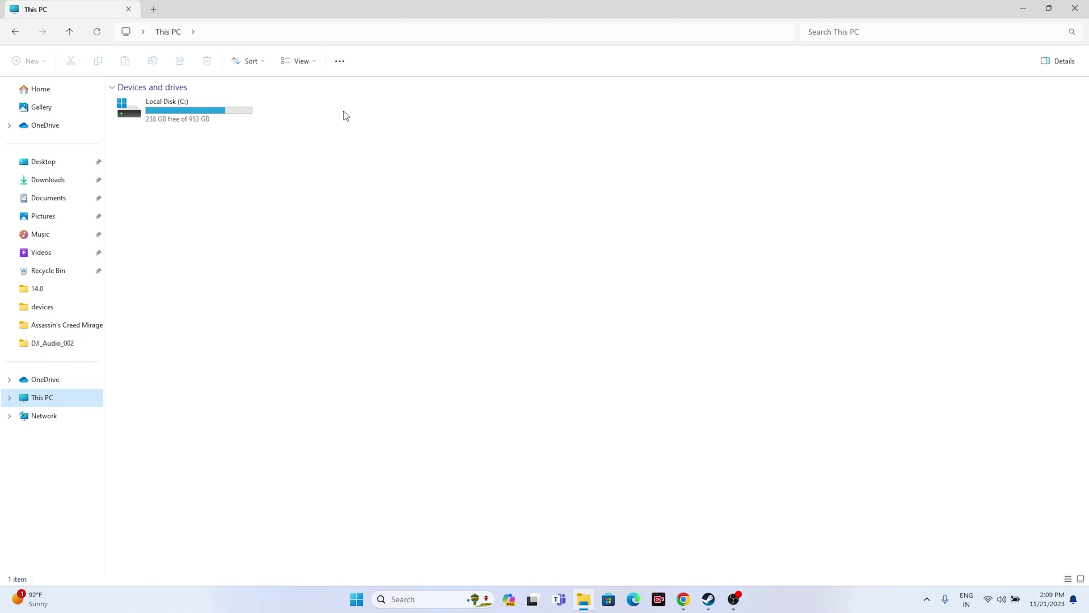
{"action": "left_click", "coordinate": [1075, 9]}
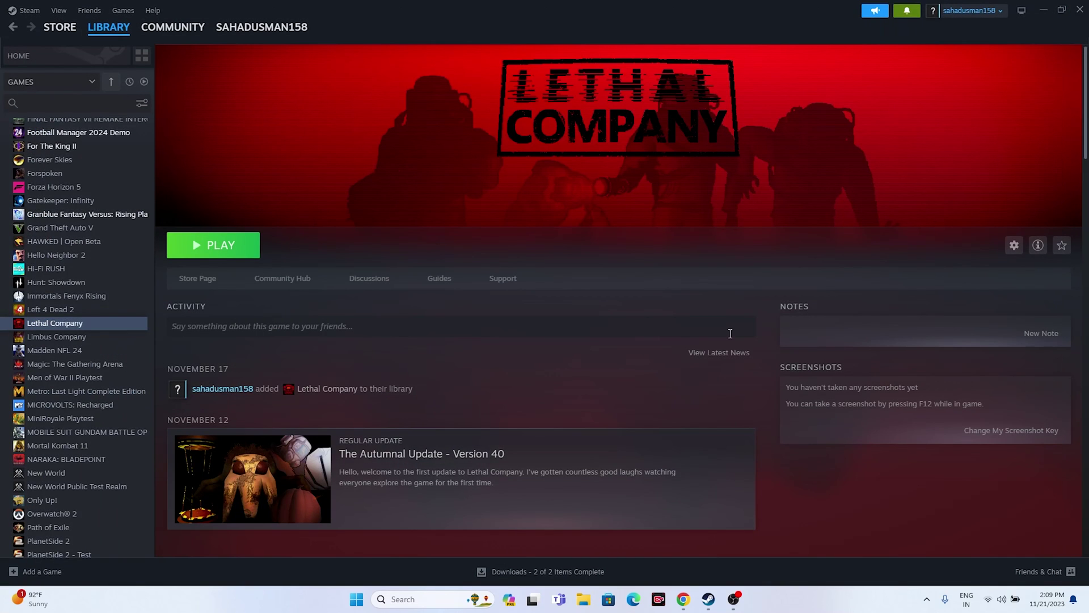